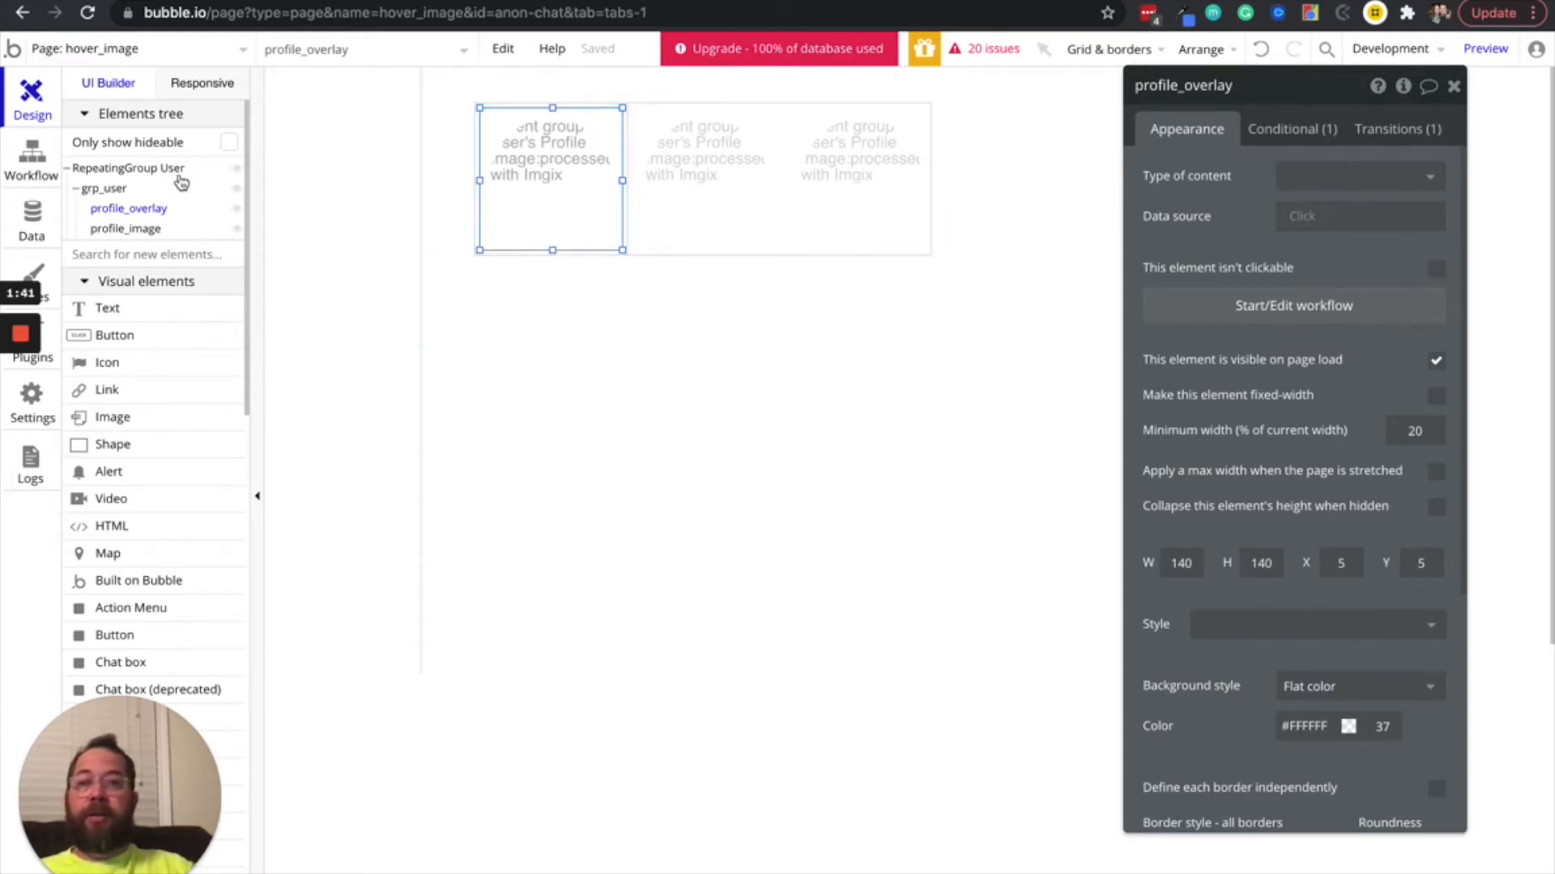
Delete the grp_user group from the repeating group and open the properties of RepeatingGroup User
click(103, 189)
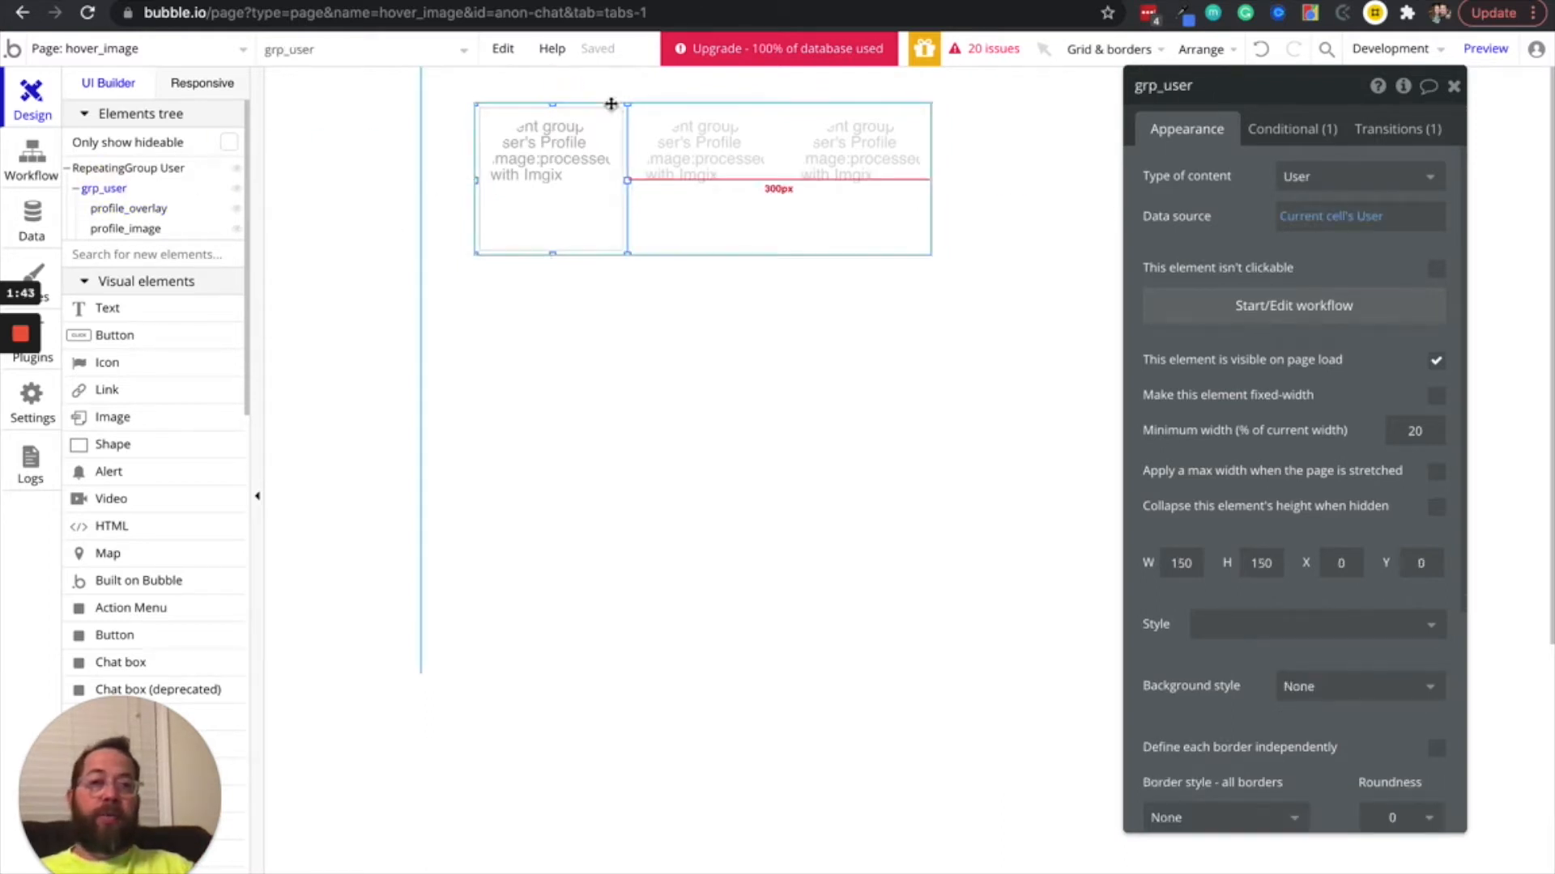
key(Delete)
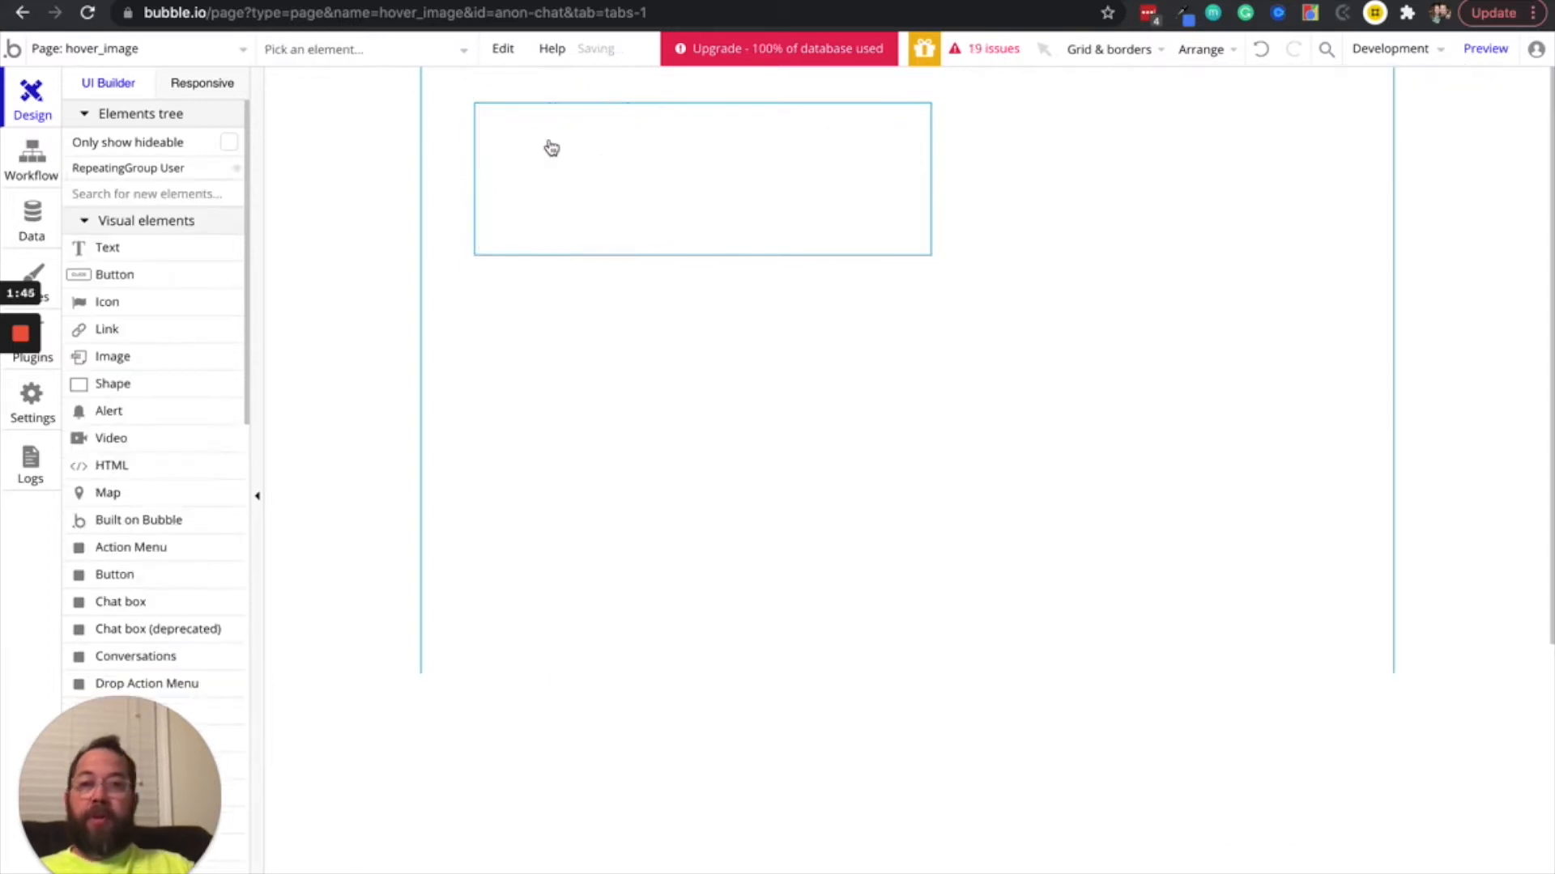
click(114, 247)
click(706, 149)
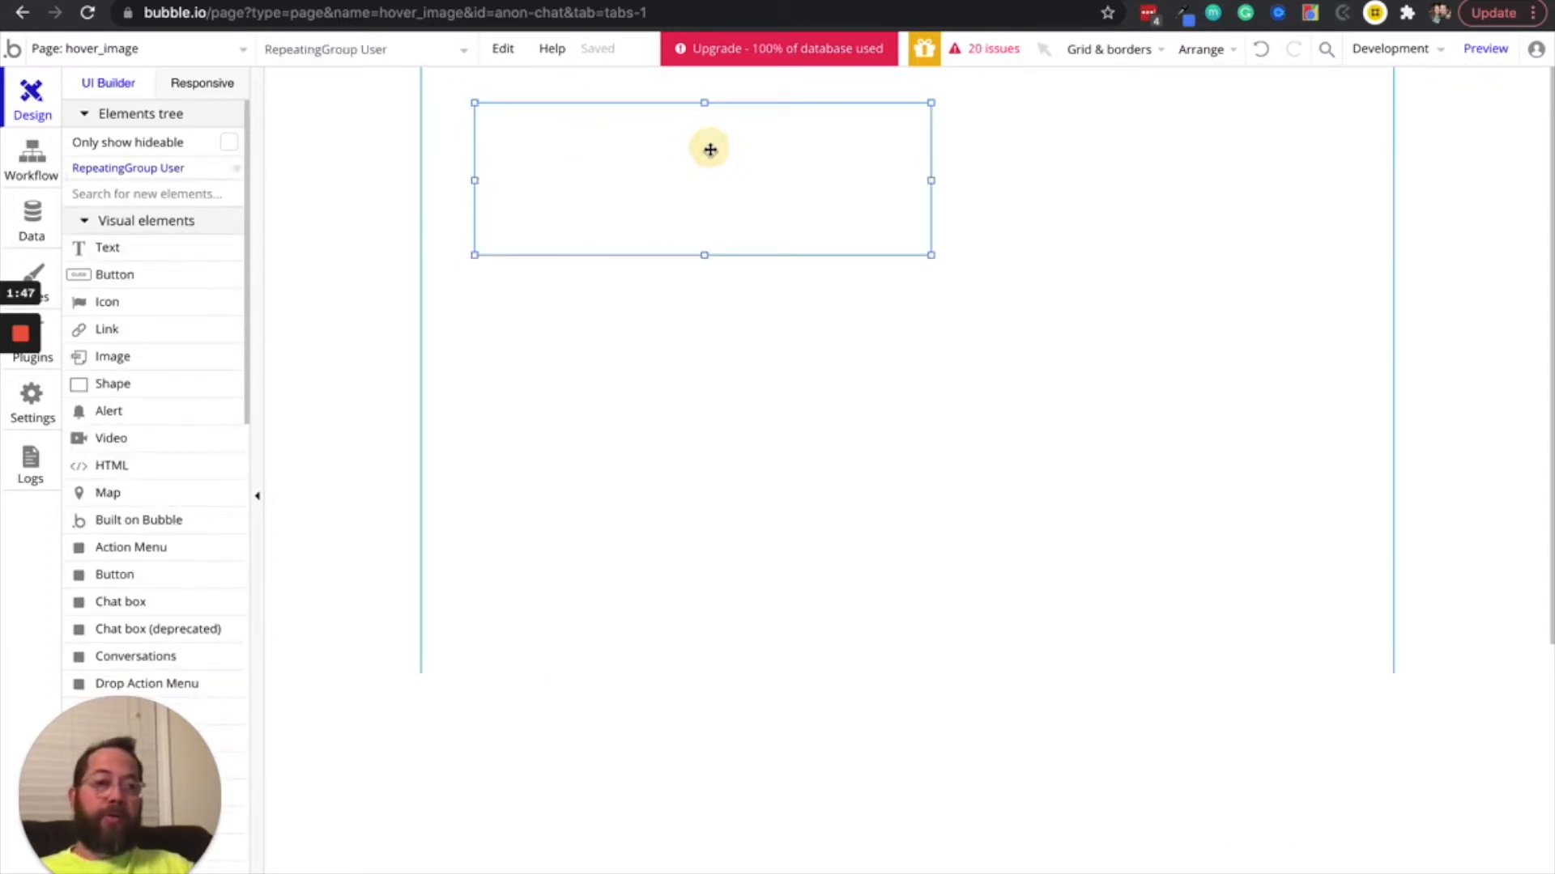
click(706, 149)
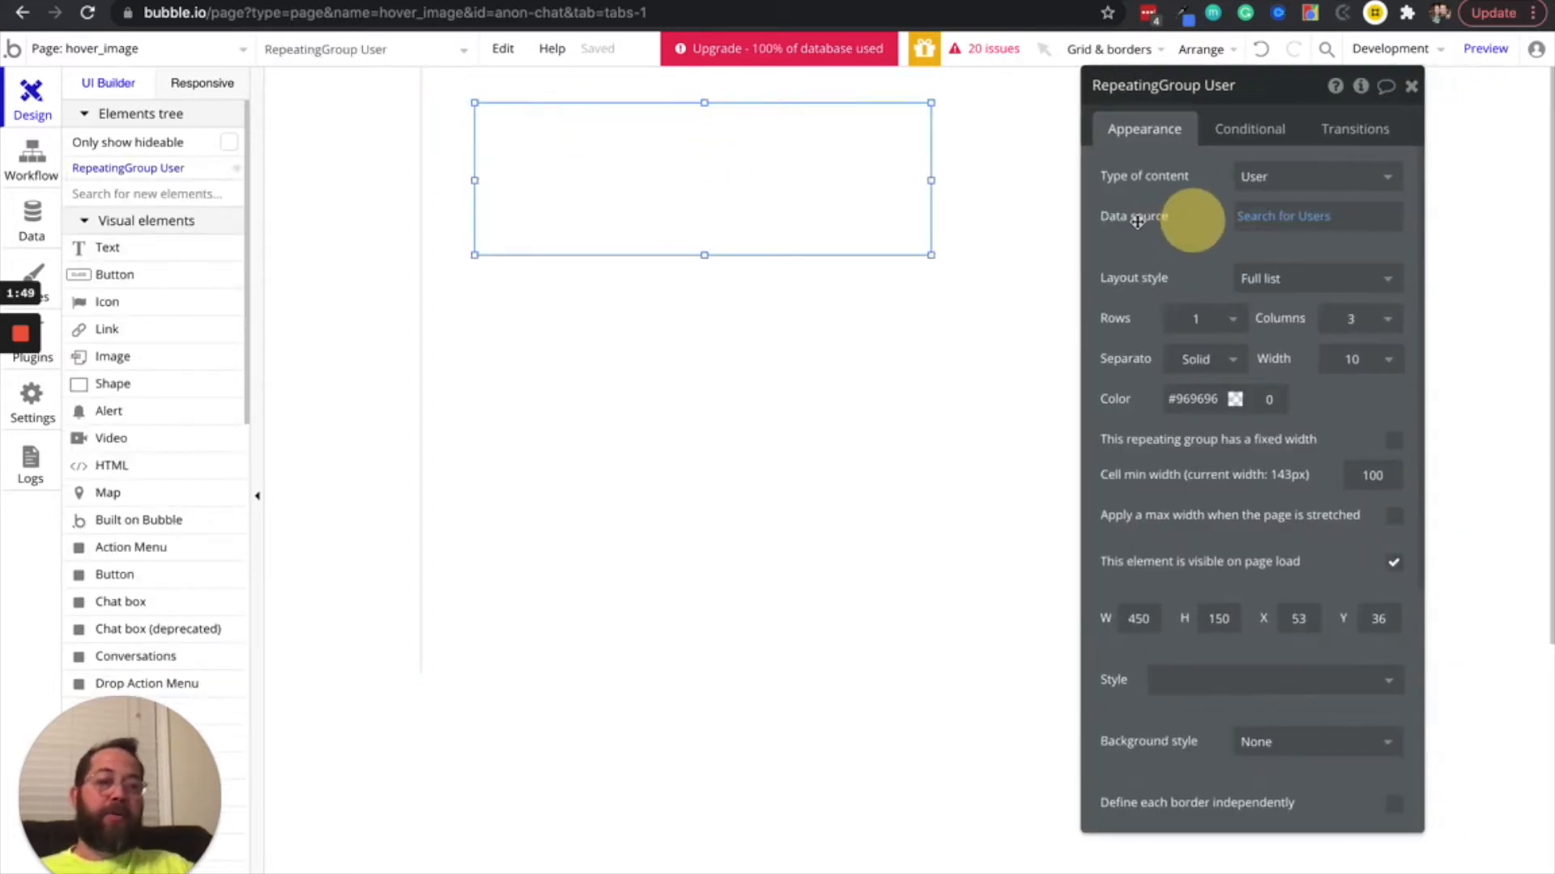
drag(1207, 217, 1198, 263)
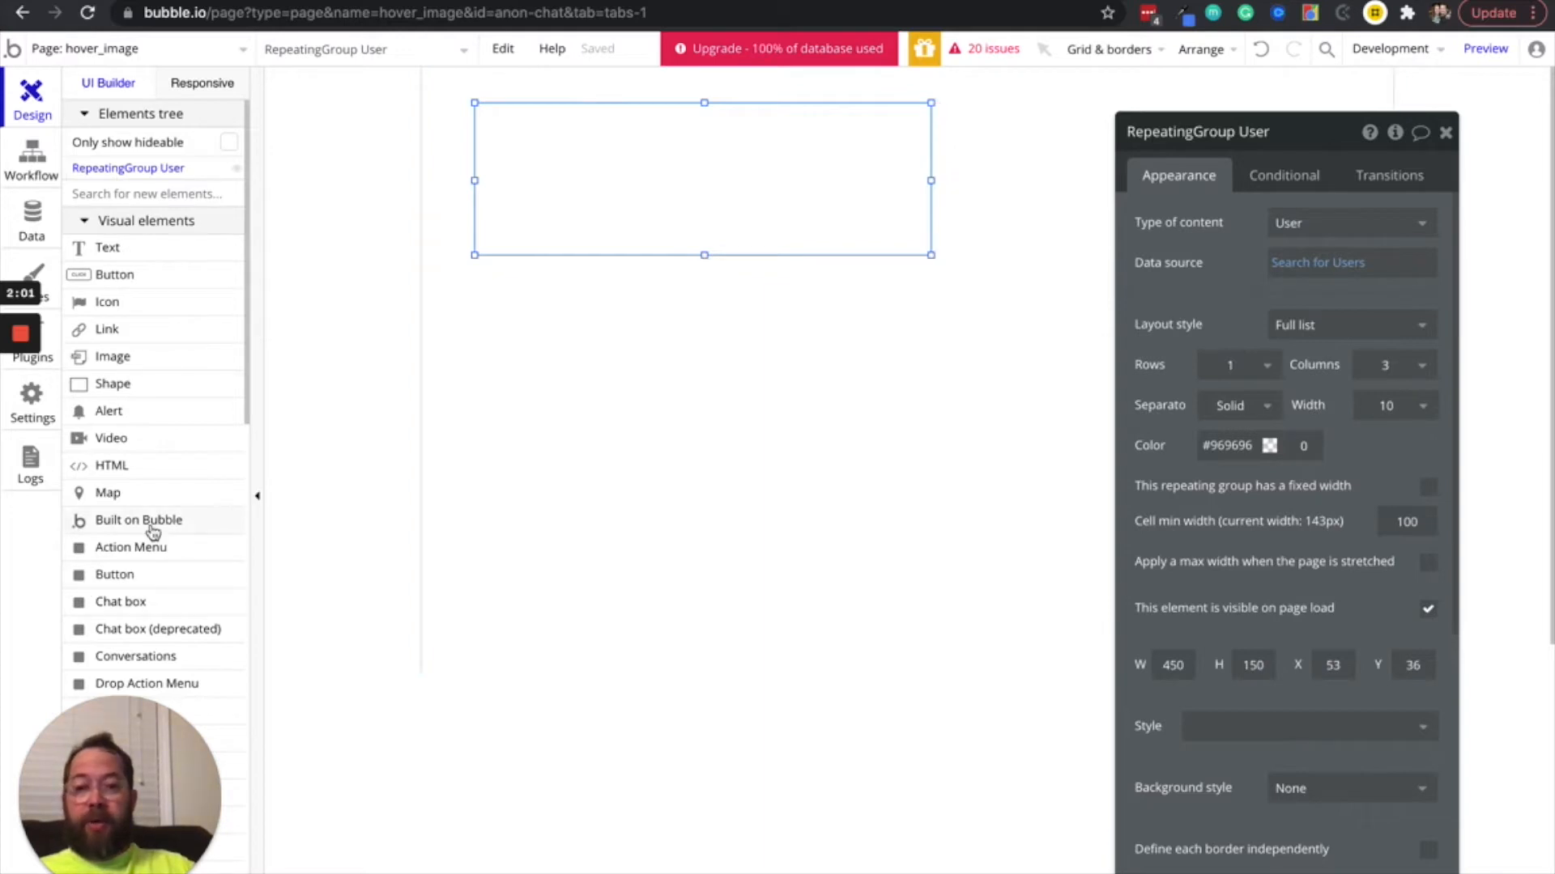
Place a new group container inside the repeating group's first cell, at about X 13, Y 8
scroll(150, 528, down, 5)
scroll(152, 532, down, 10)
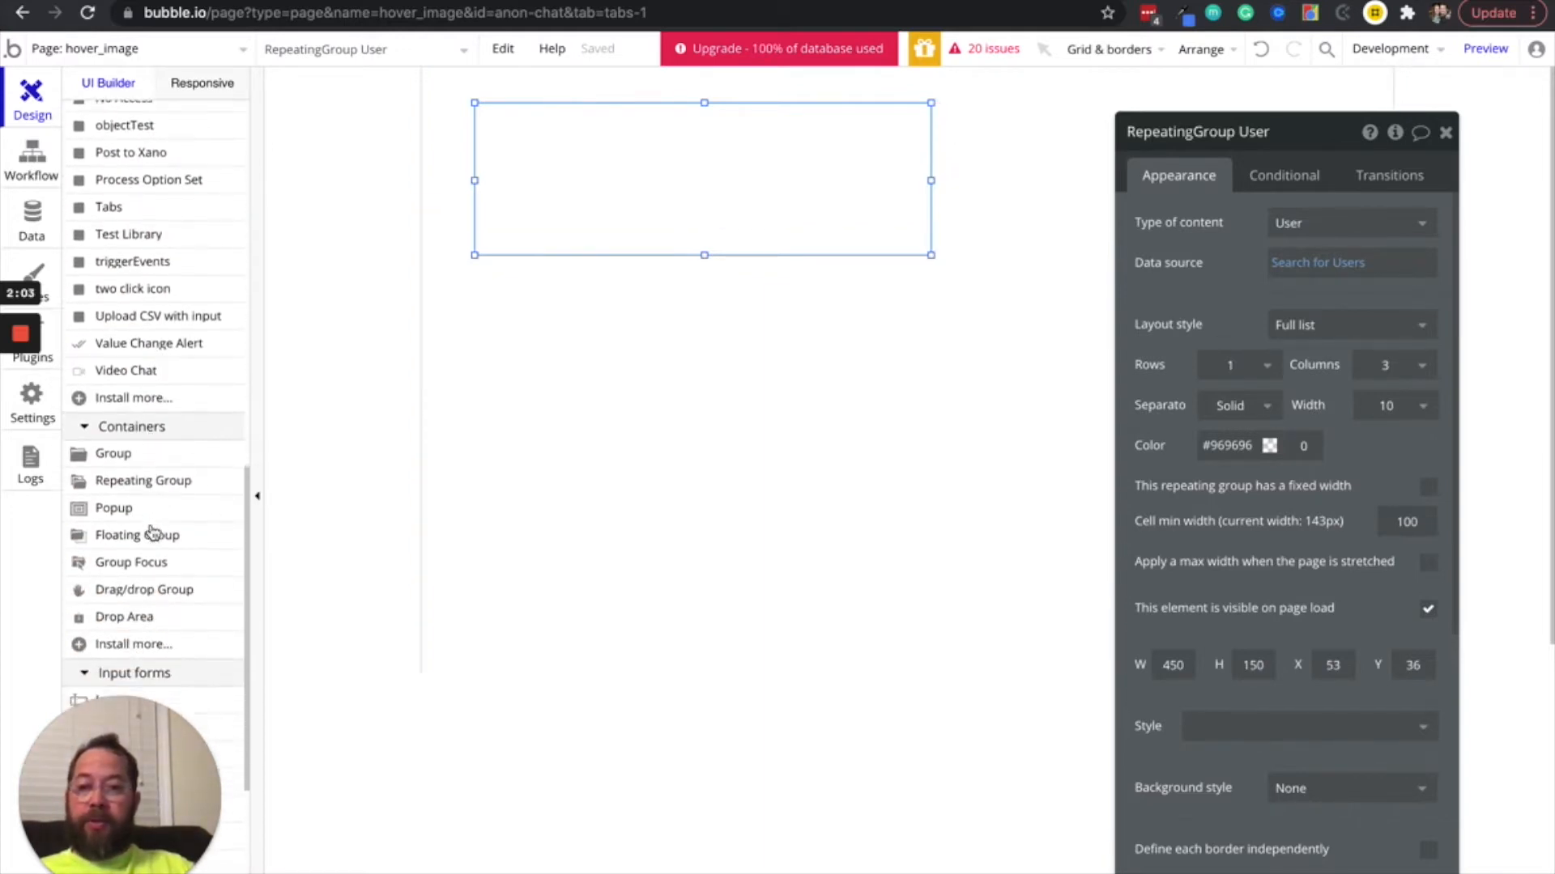
click(128, 454)
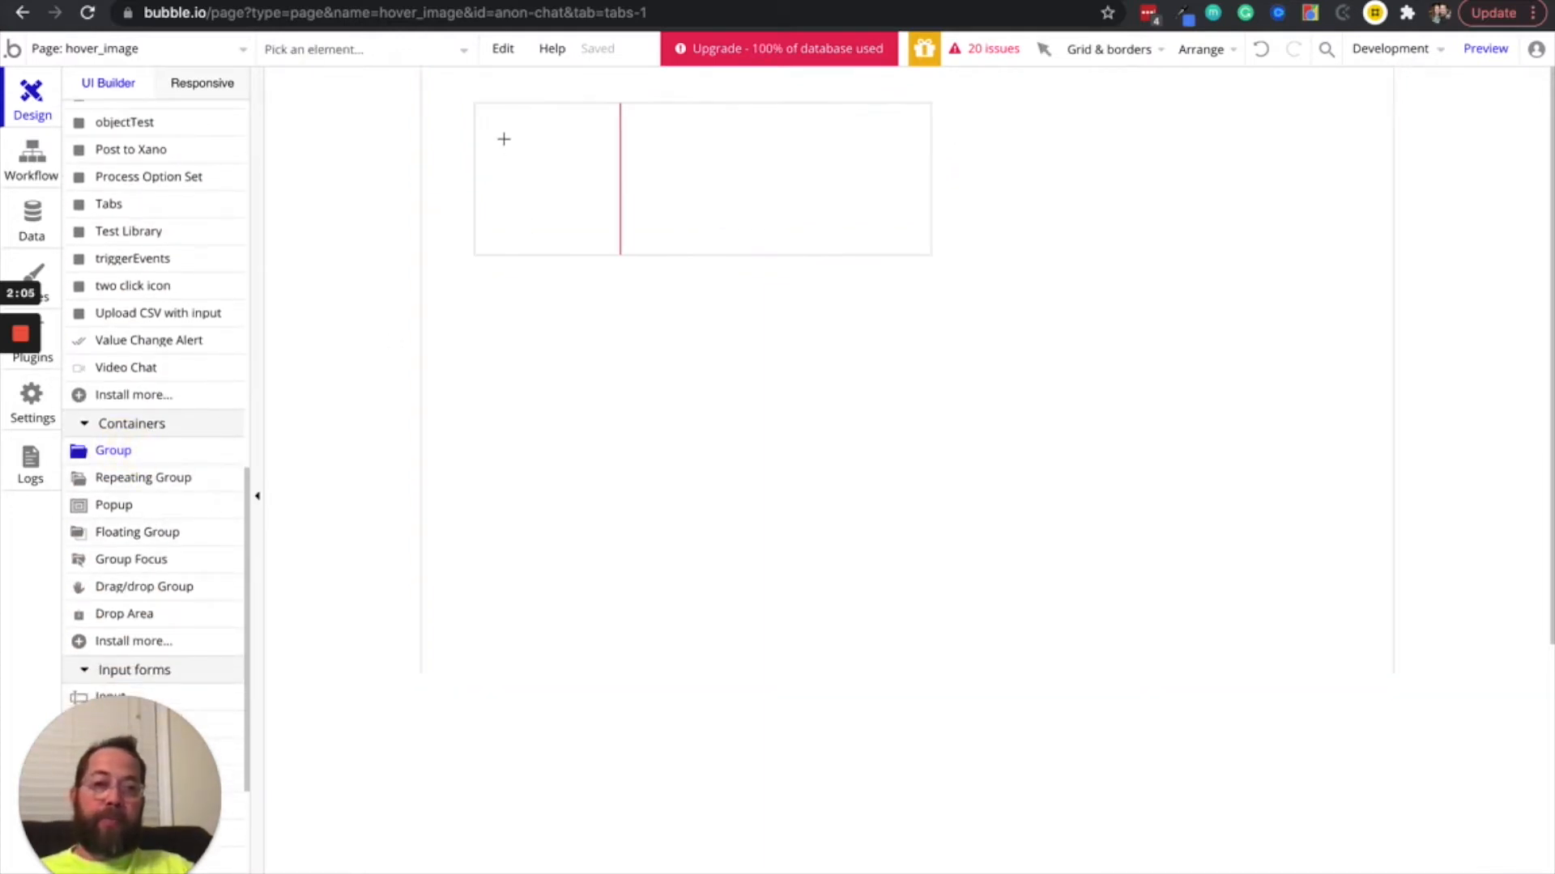
mouse_move(487, 113)
mouse_down()
mouse_move(930, 253)
mouse_move(893, 239)
mouse_up()
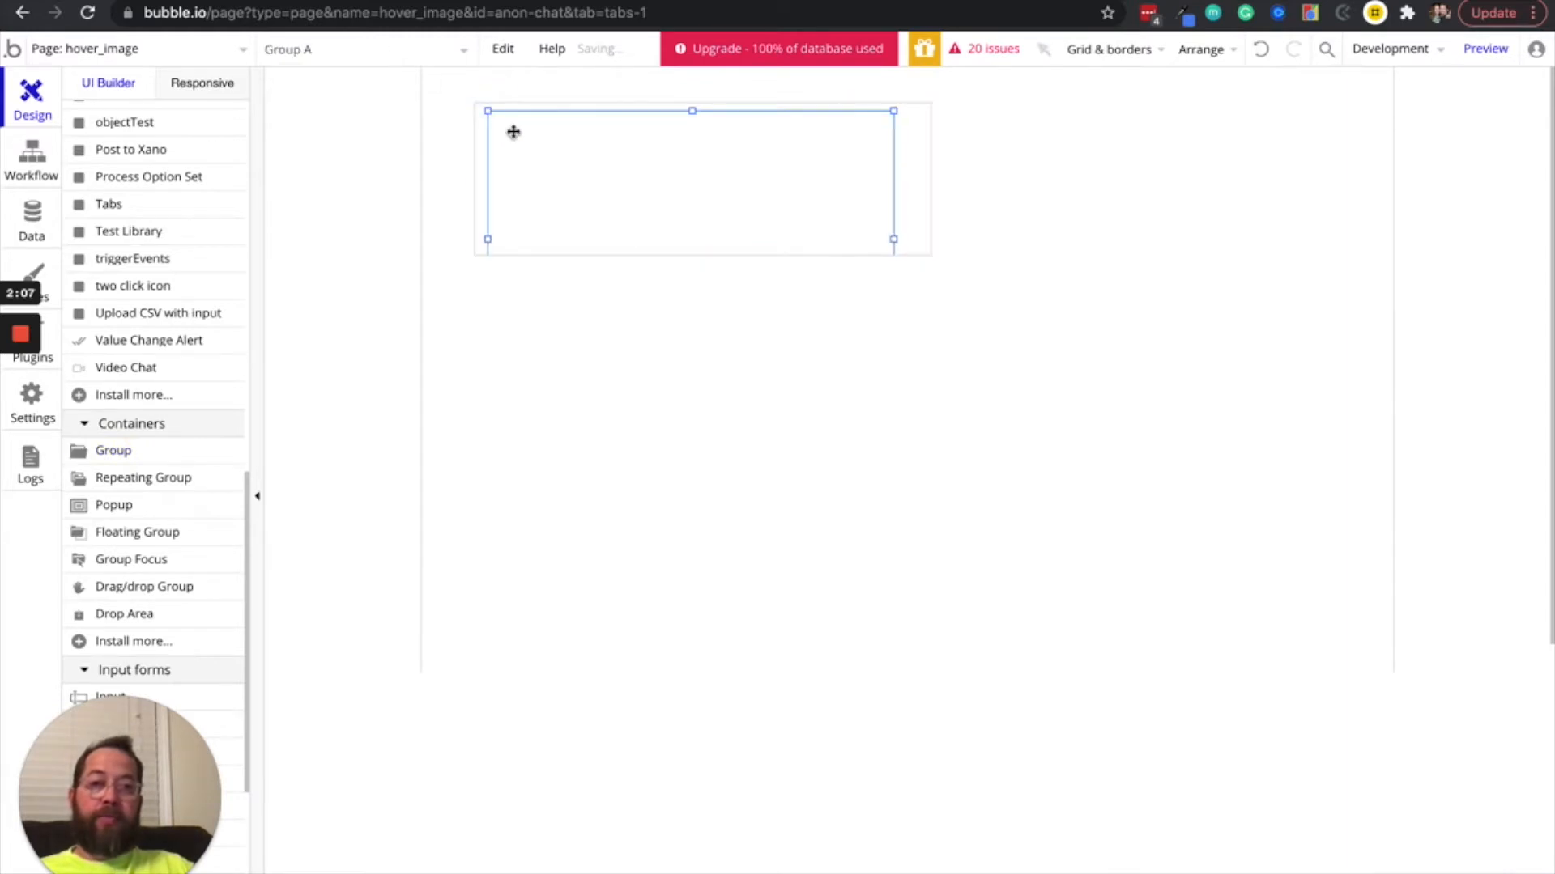
Set the new group's width and height to 150 and its X and Y position to 0
click(1185, 609)
text(150)
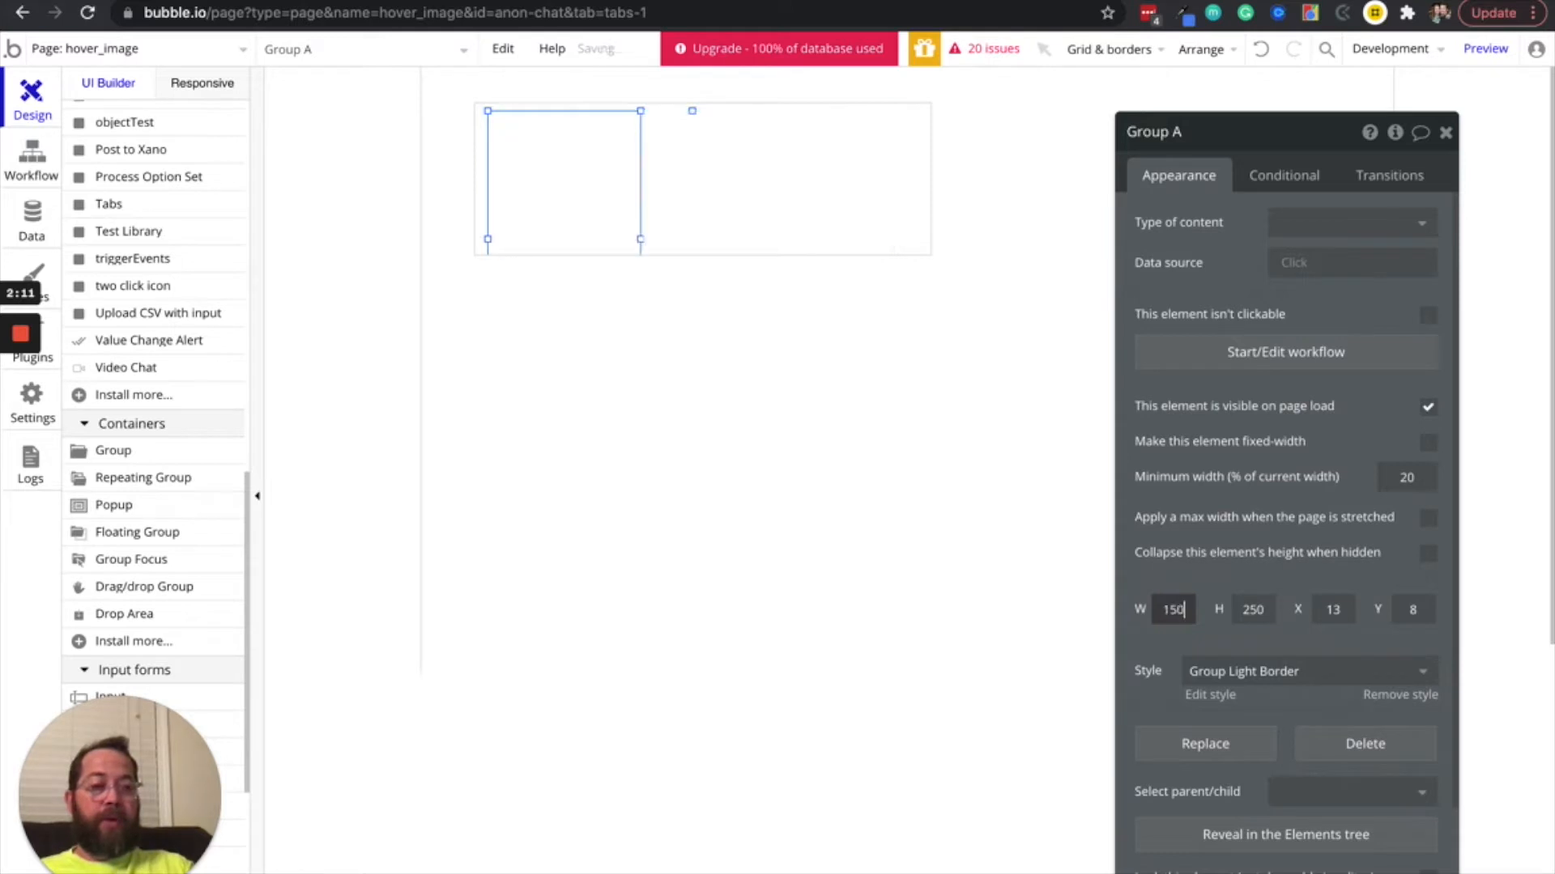
key(Tab)
text(150)
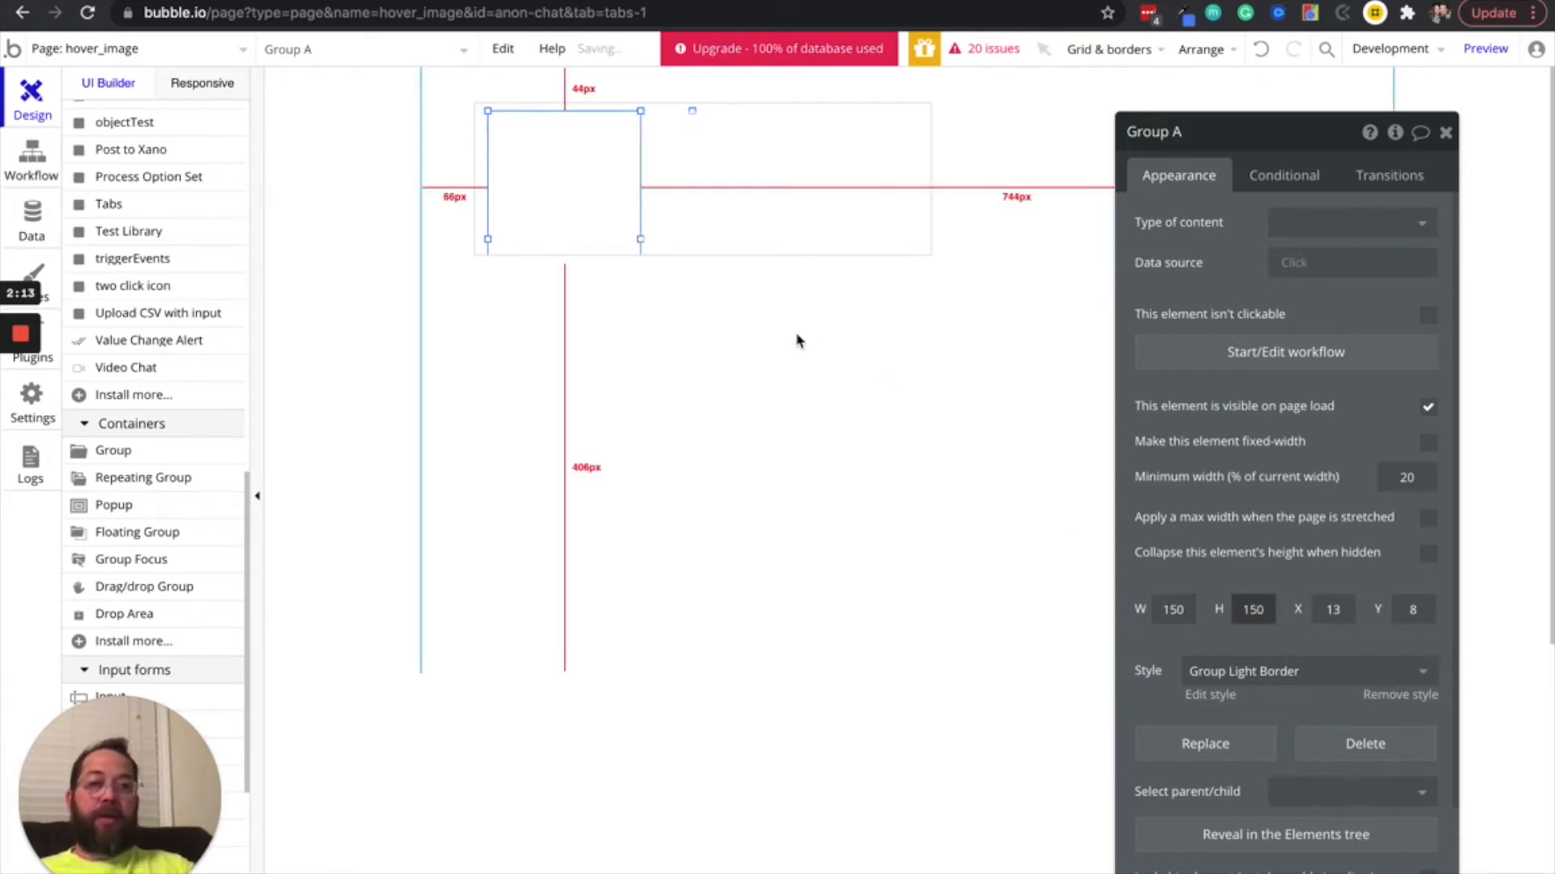
key(Tab)
text(0)
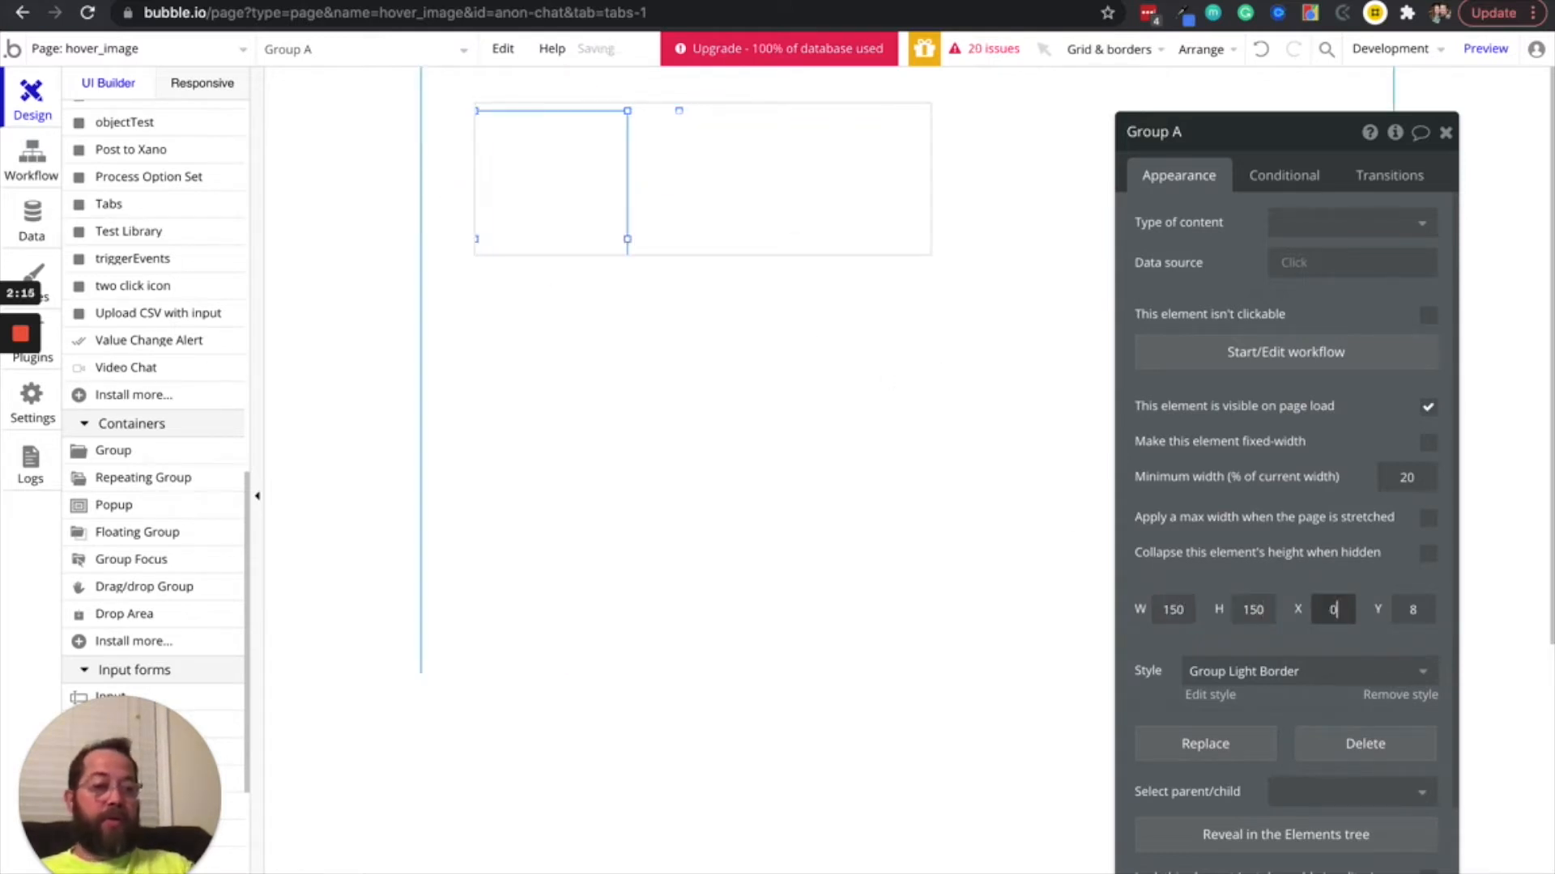
key(Tab)
text(0)
Rename the new group to "grp Cell Content"
click(532, 130)
click(1187, 139)
text(gro)
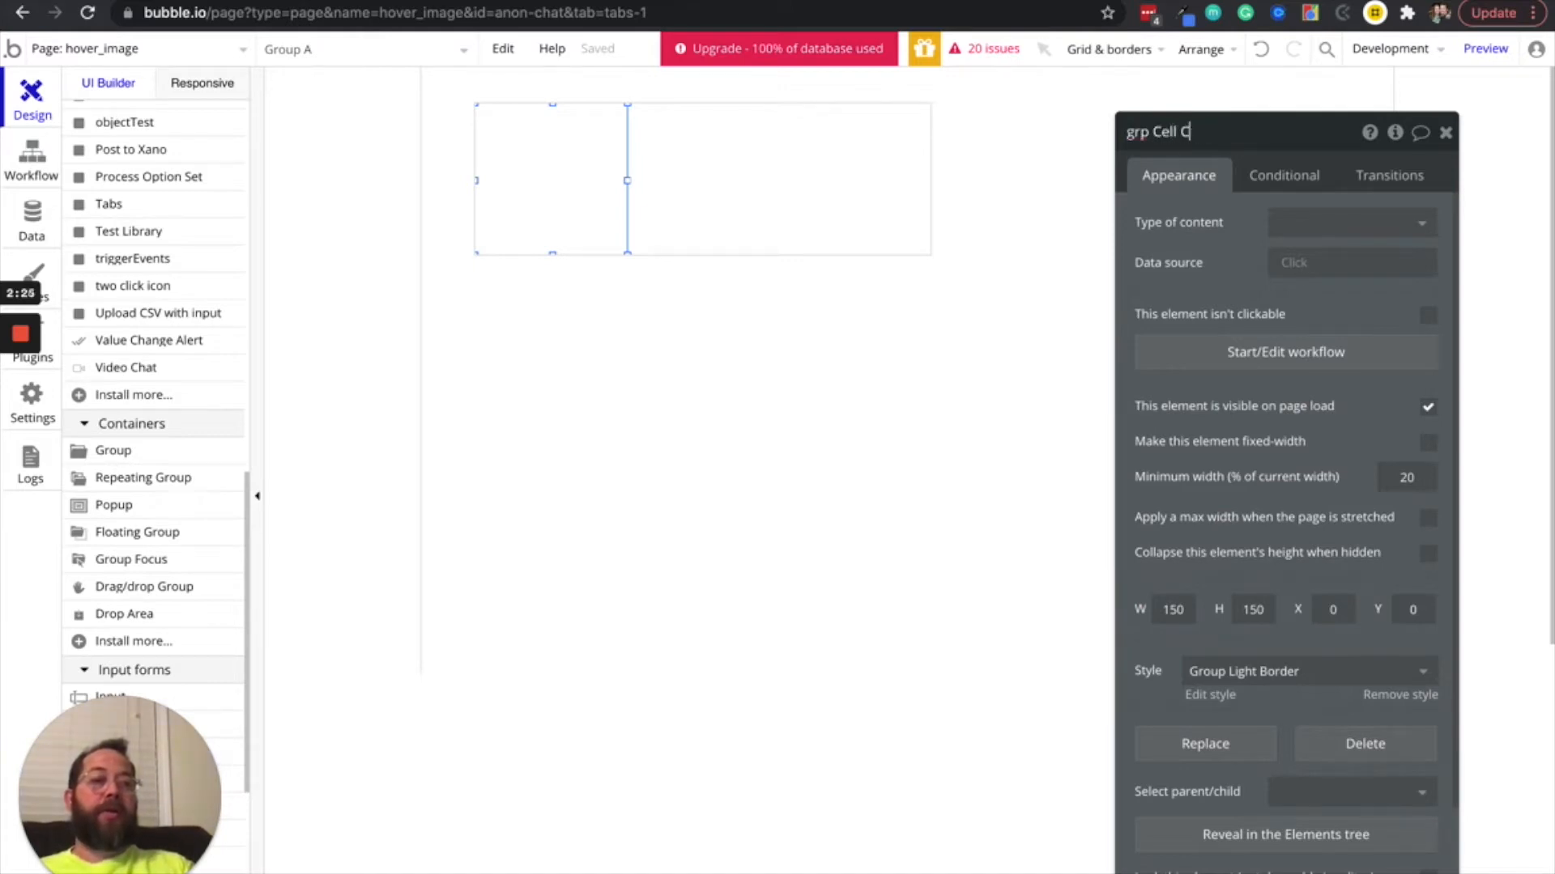
Set the group's type of content to User and its data source to Current cell's User
click(1376, 222)
click(1340, 289)
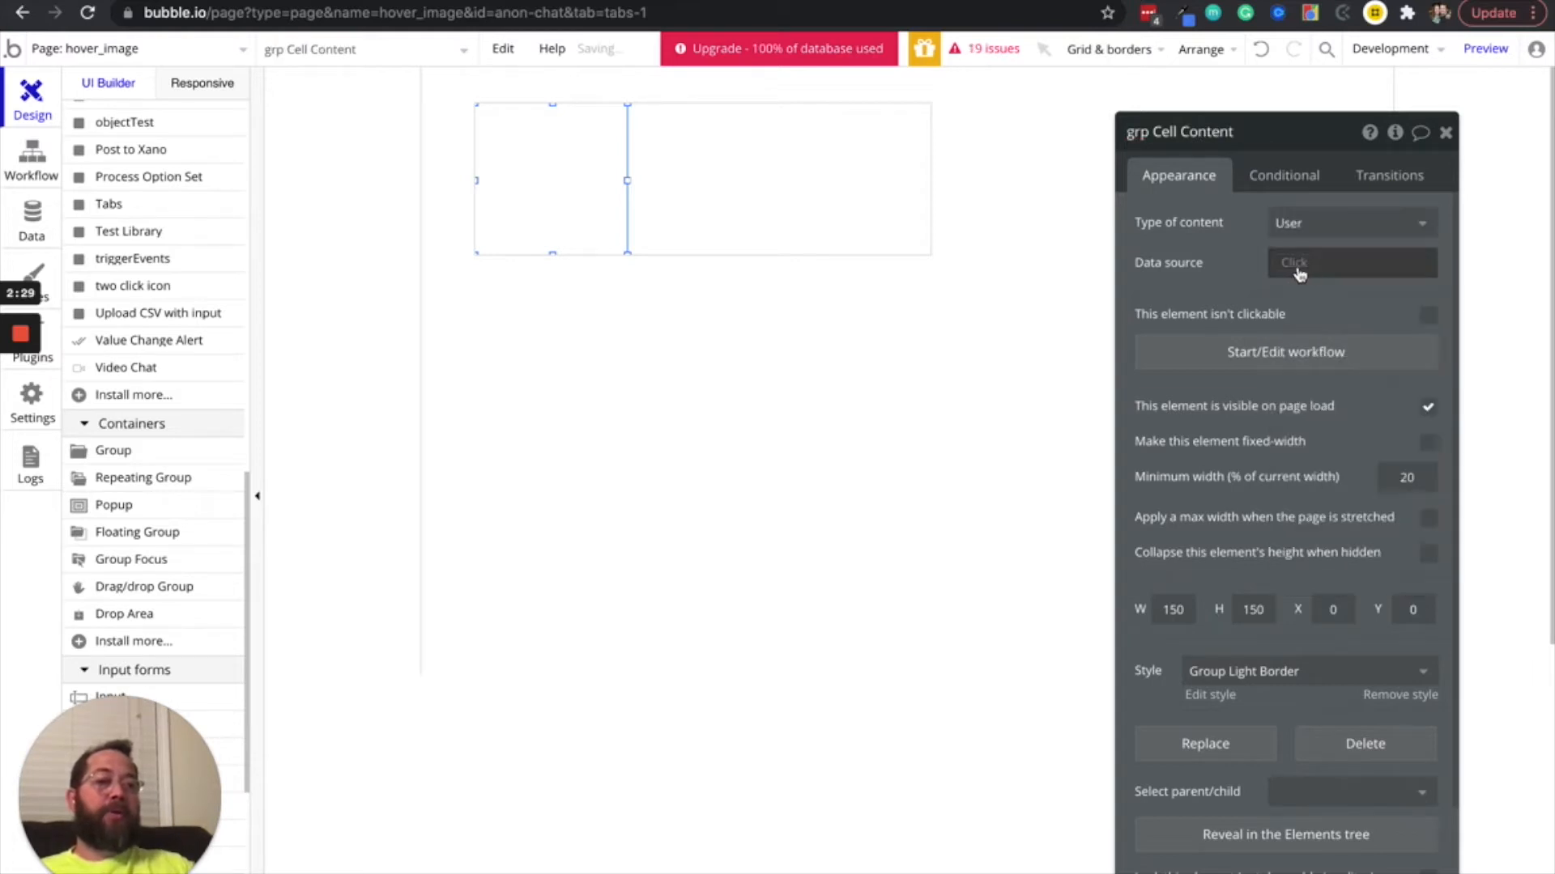
click(1288, 263)
click(1314, 318)
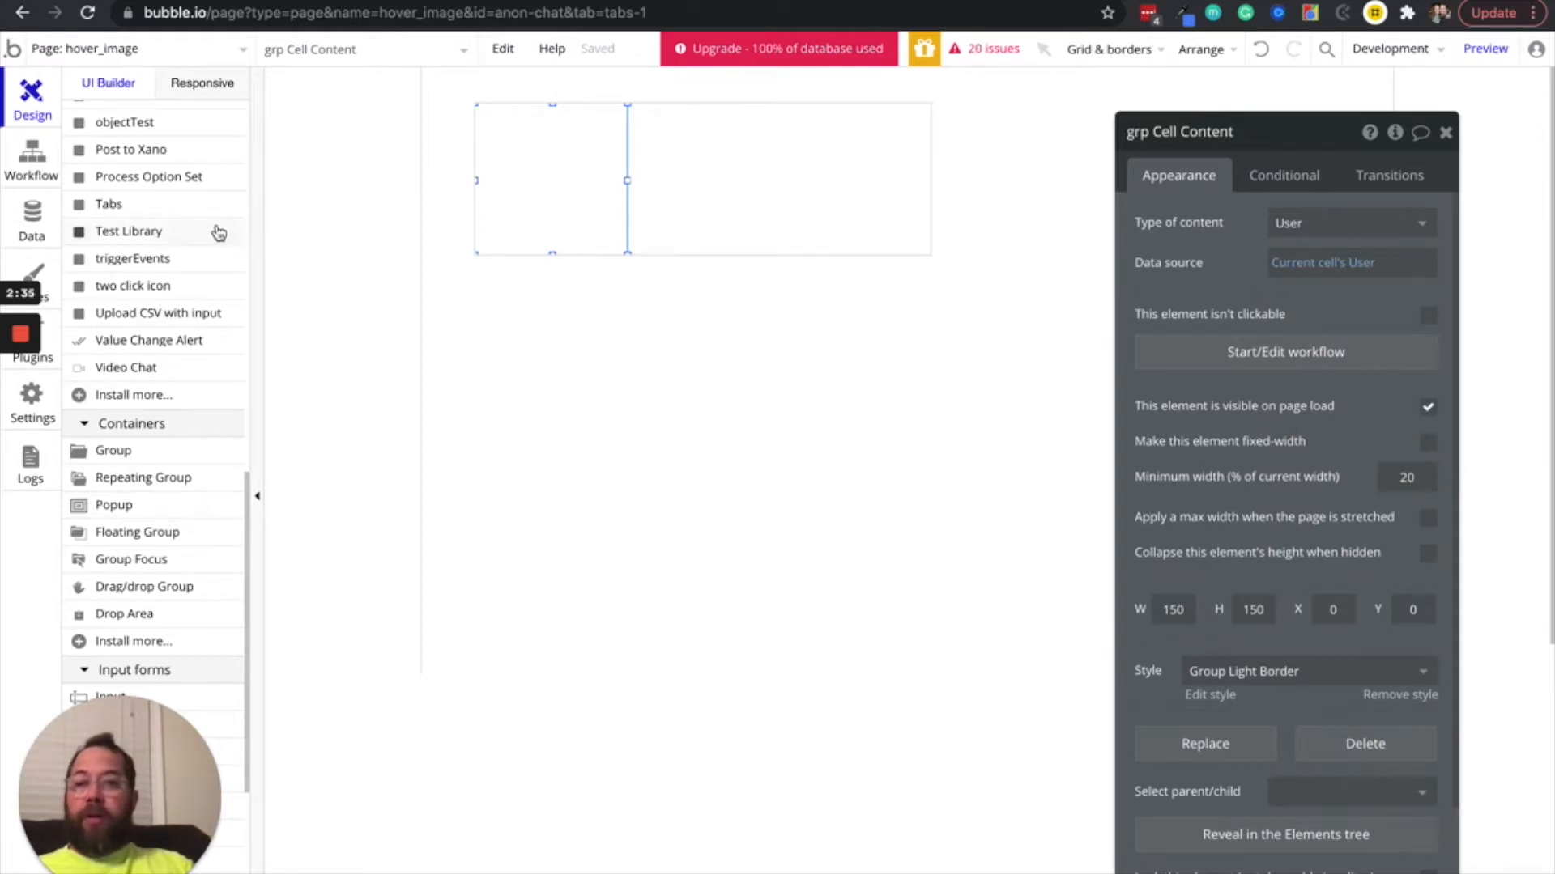
Place an image element inside grp Cell Content, near the group's upper-left corner
scroll(159, 227, up, 4)
scroll(160, 226, up, 5)
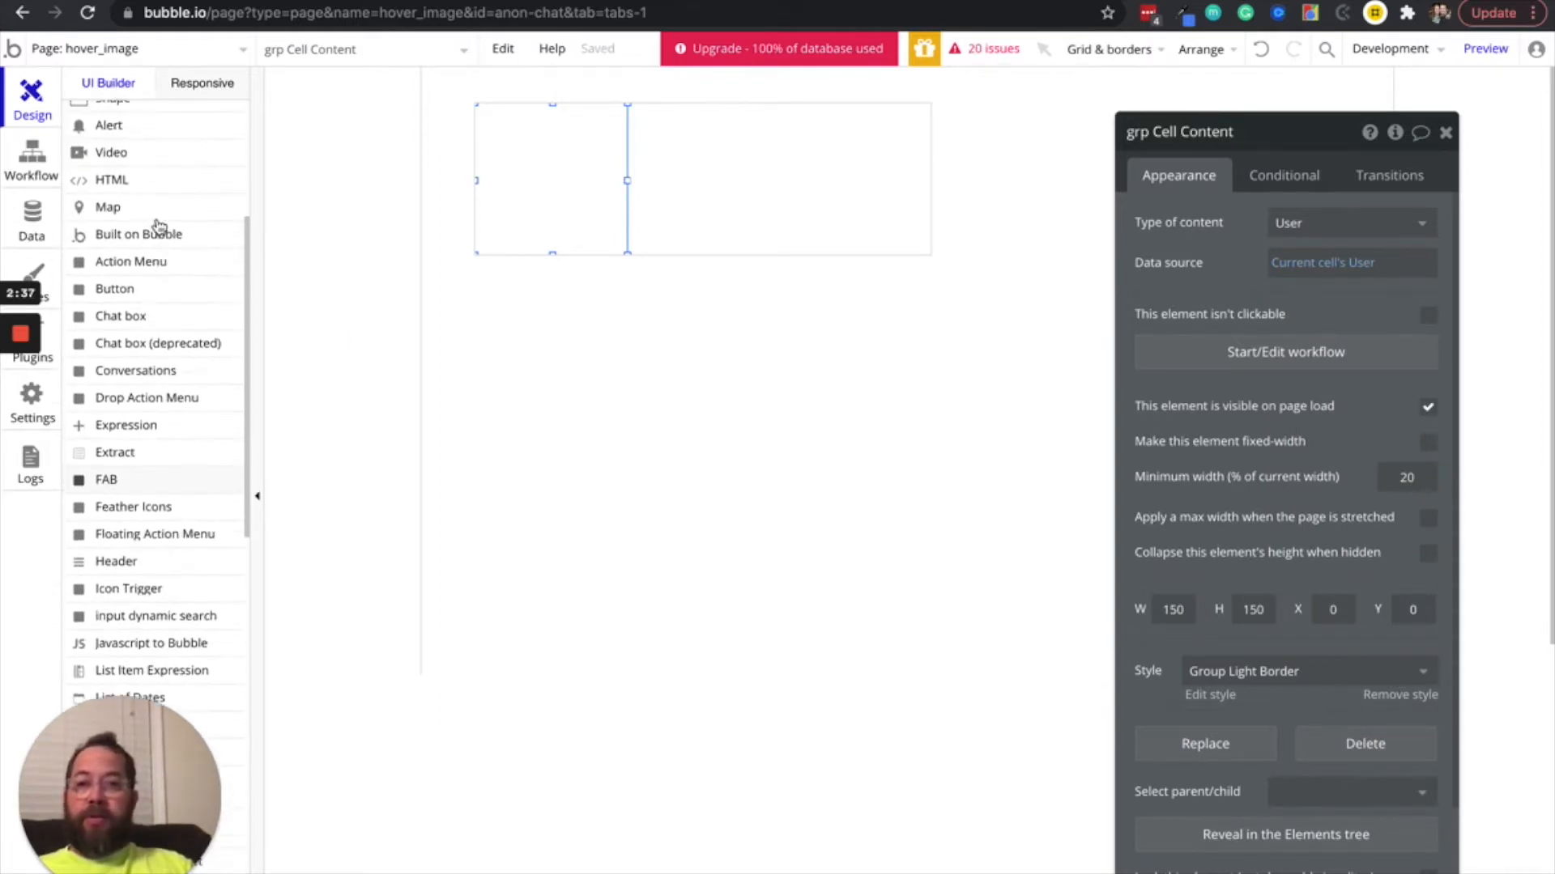
scroll(160, 227, down, 2)
scroll(160, 227, up, 5)
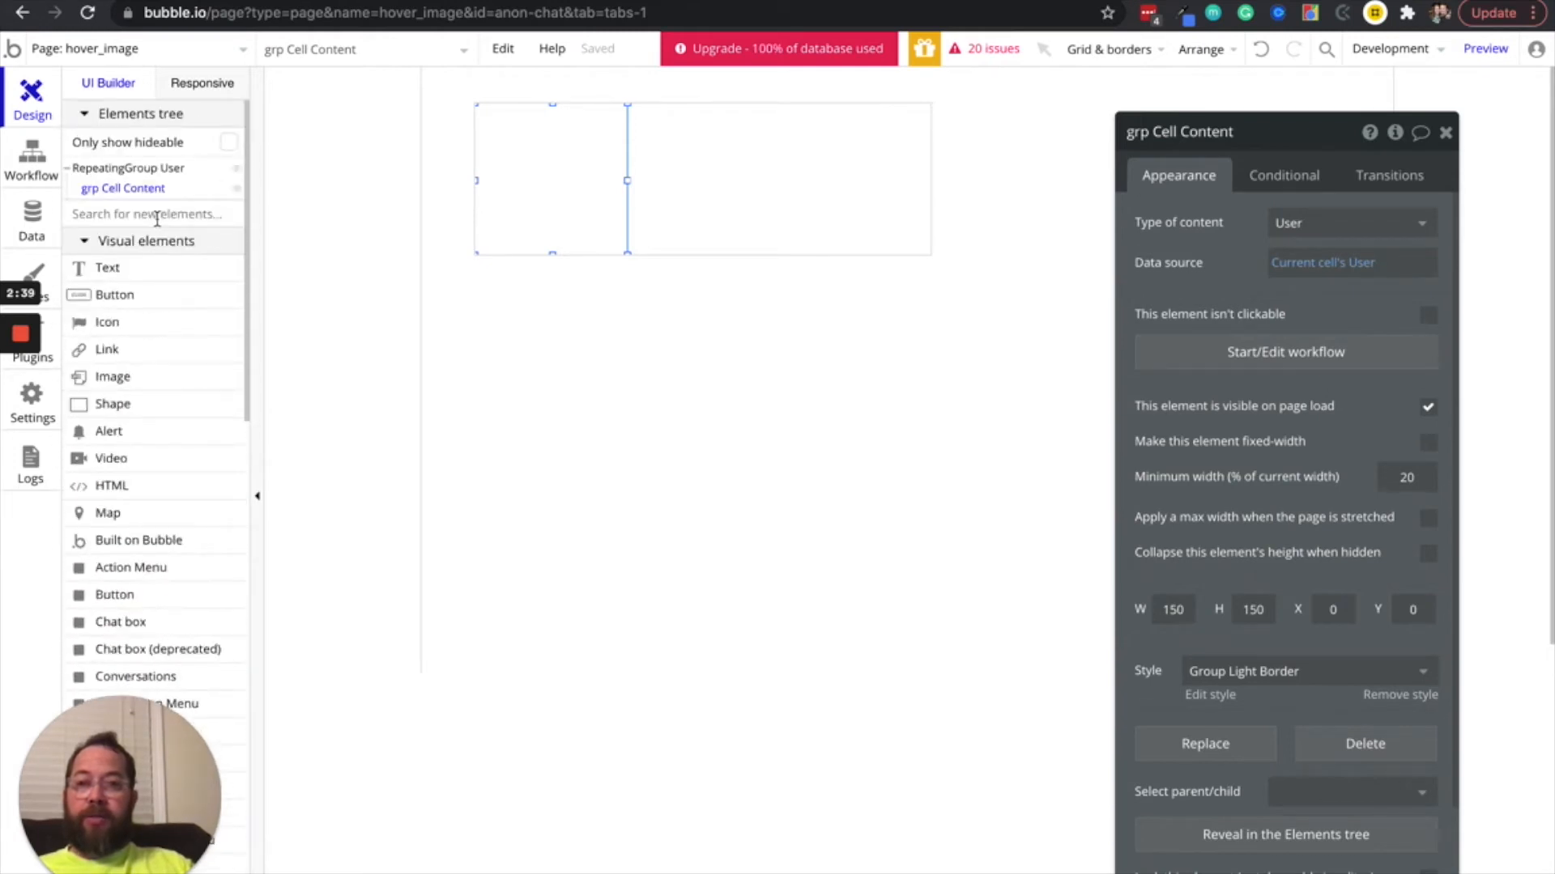
scroll(158, 222, down, 5)
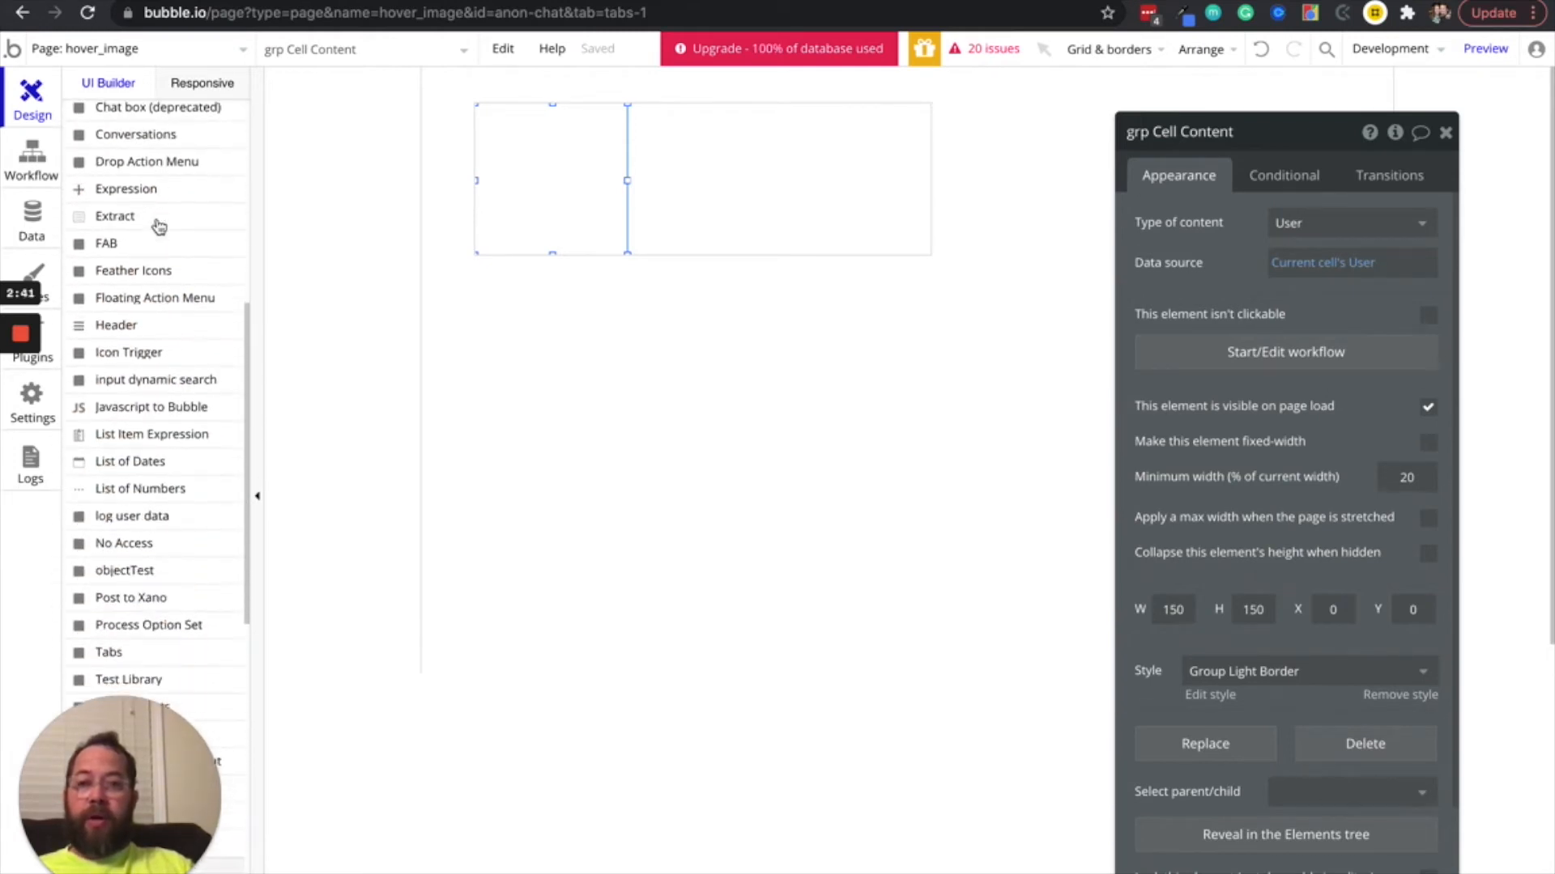
scroll(158, 226, up, 5)
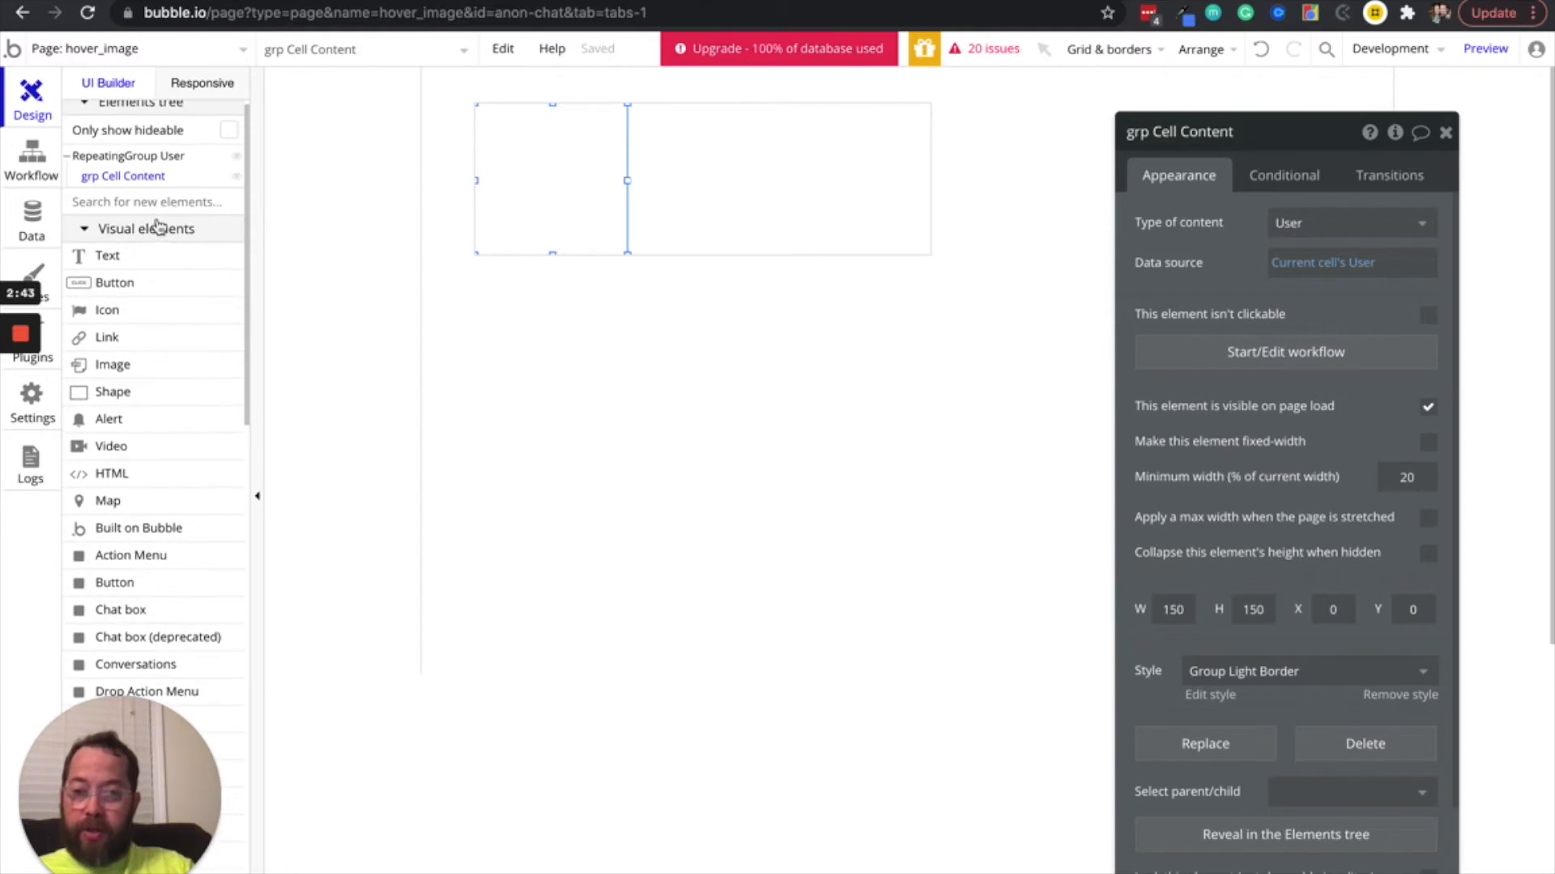
click(125, 368)
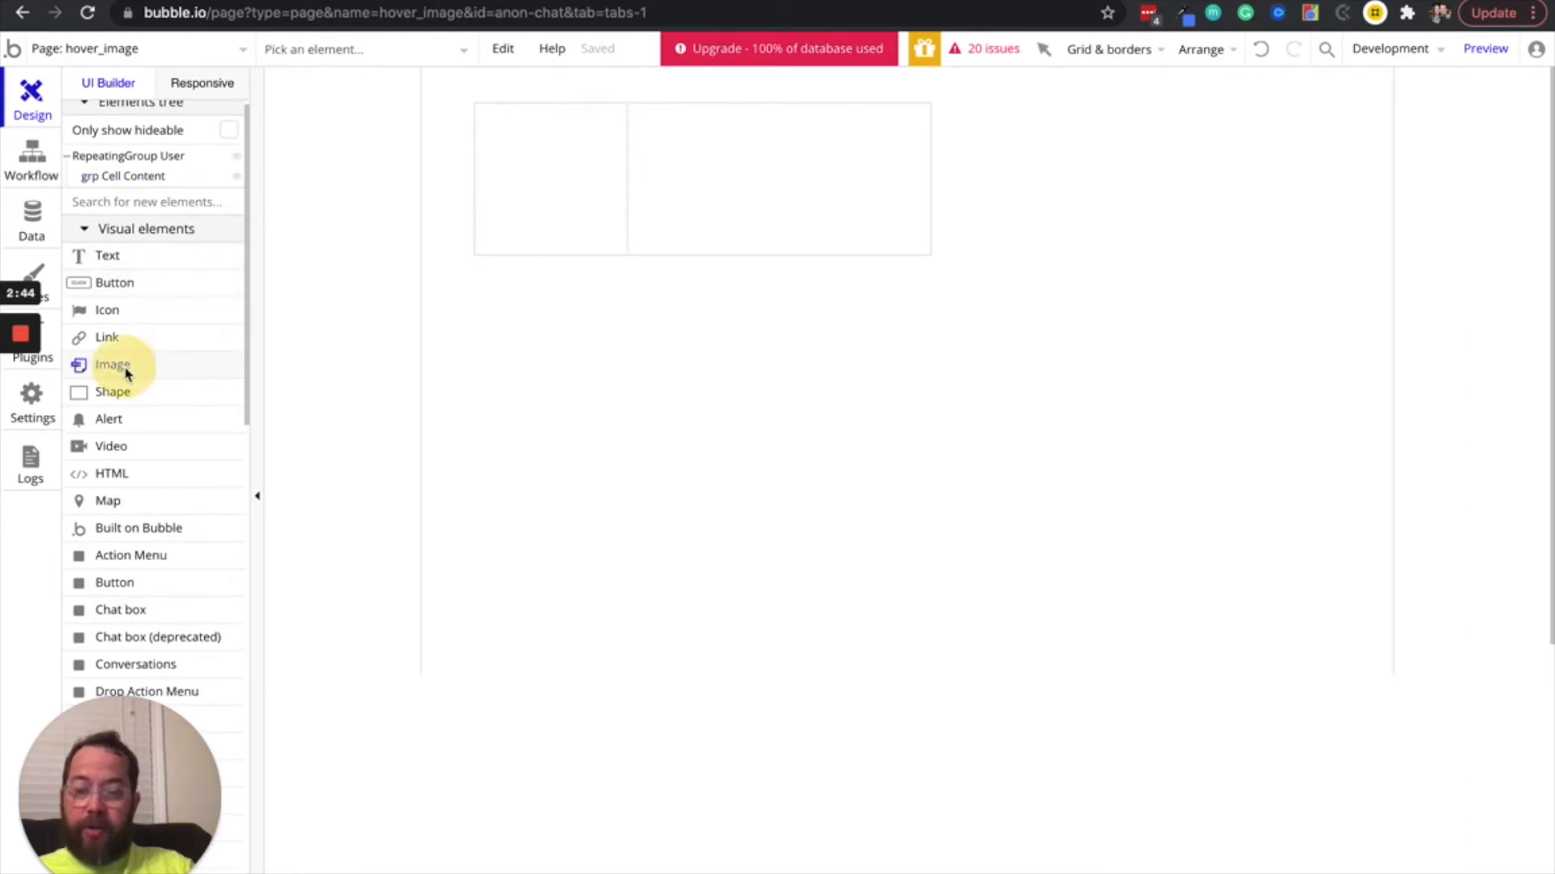
click(487, 116)
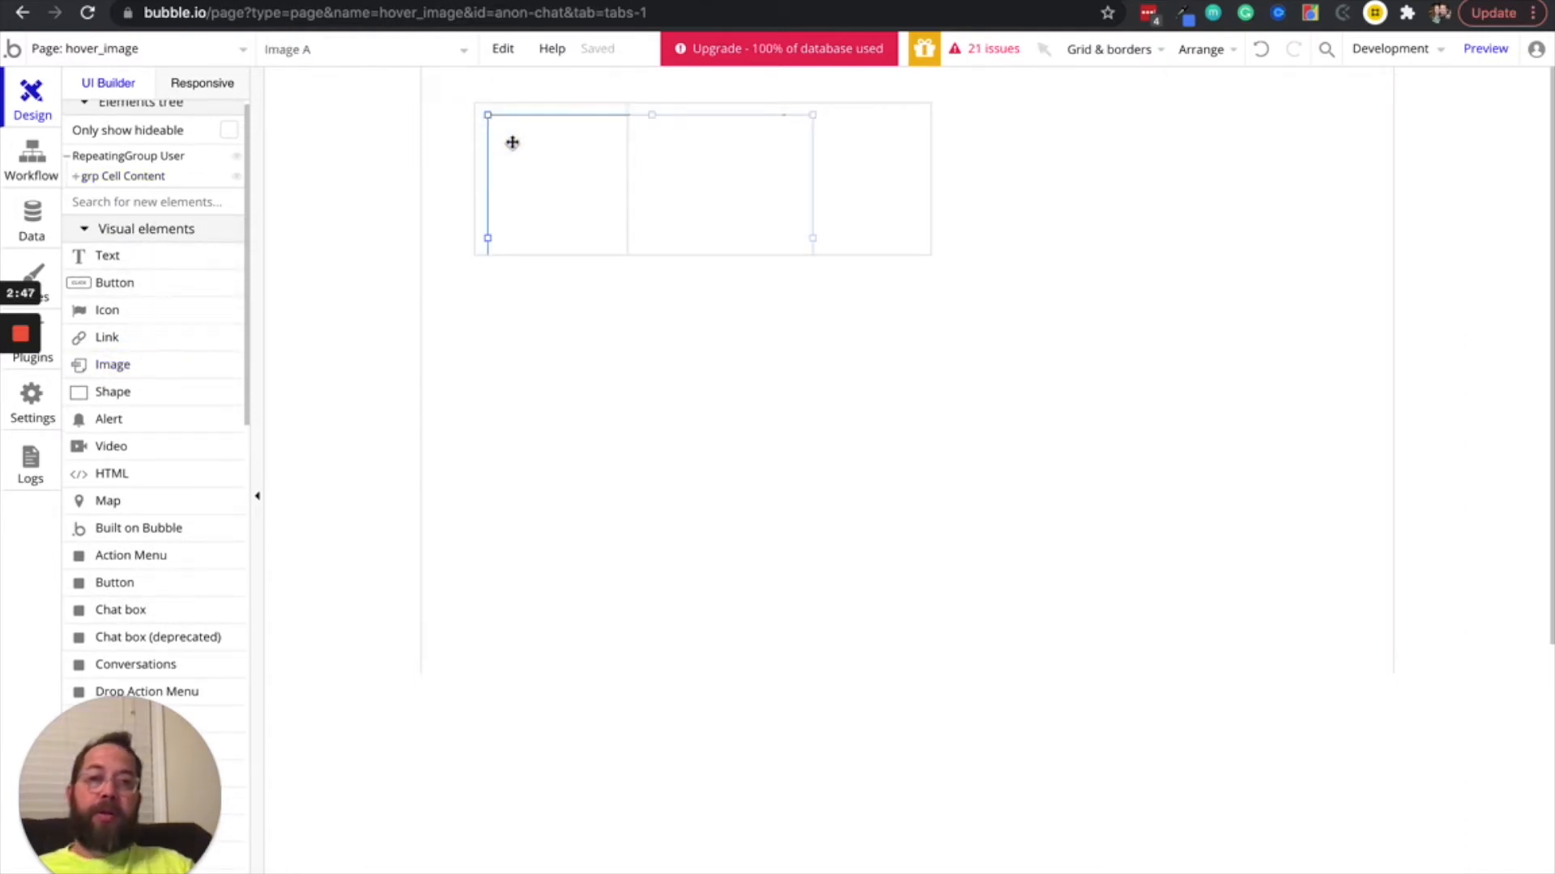
Set the image element's width and height to 140 and its X and Y position to 5
double_click(512, 142)
click(1184, 677)
double_click(1187, 677)
text(140)
key(Tab)
text(1)
key(Tab)
text(5)
key(Tab)
text(5)
key(Tab)
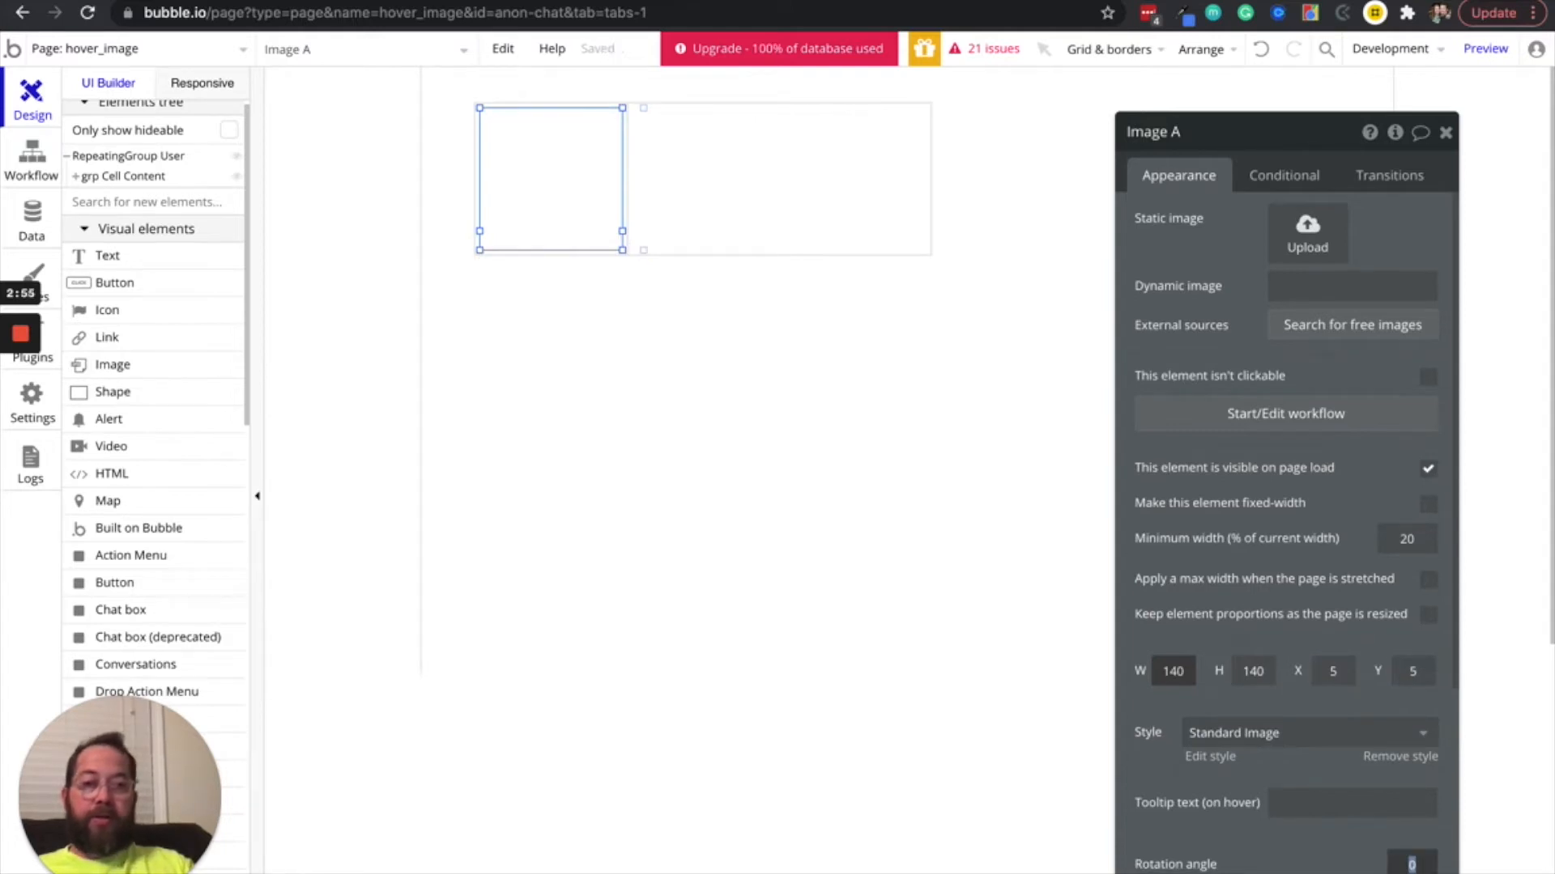
Rename the image element to "profile_image"
click(1206, 137)
text(profile_i)
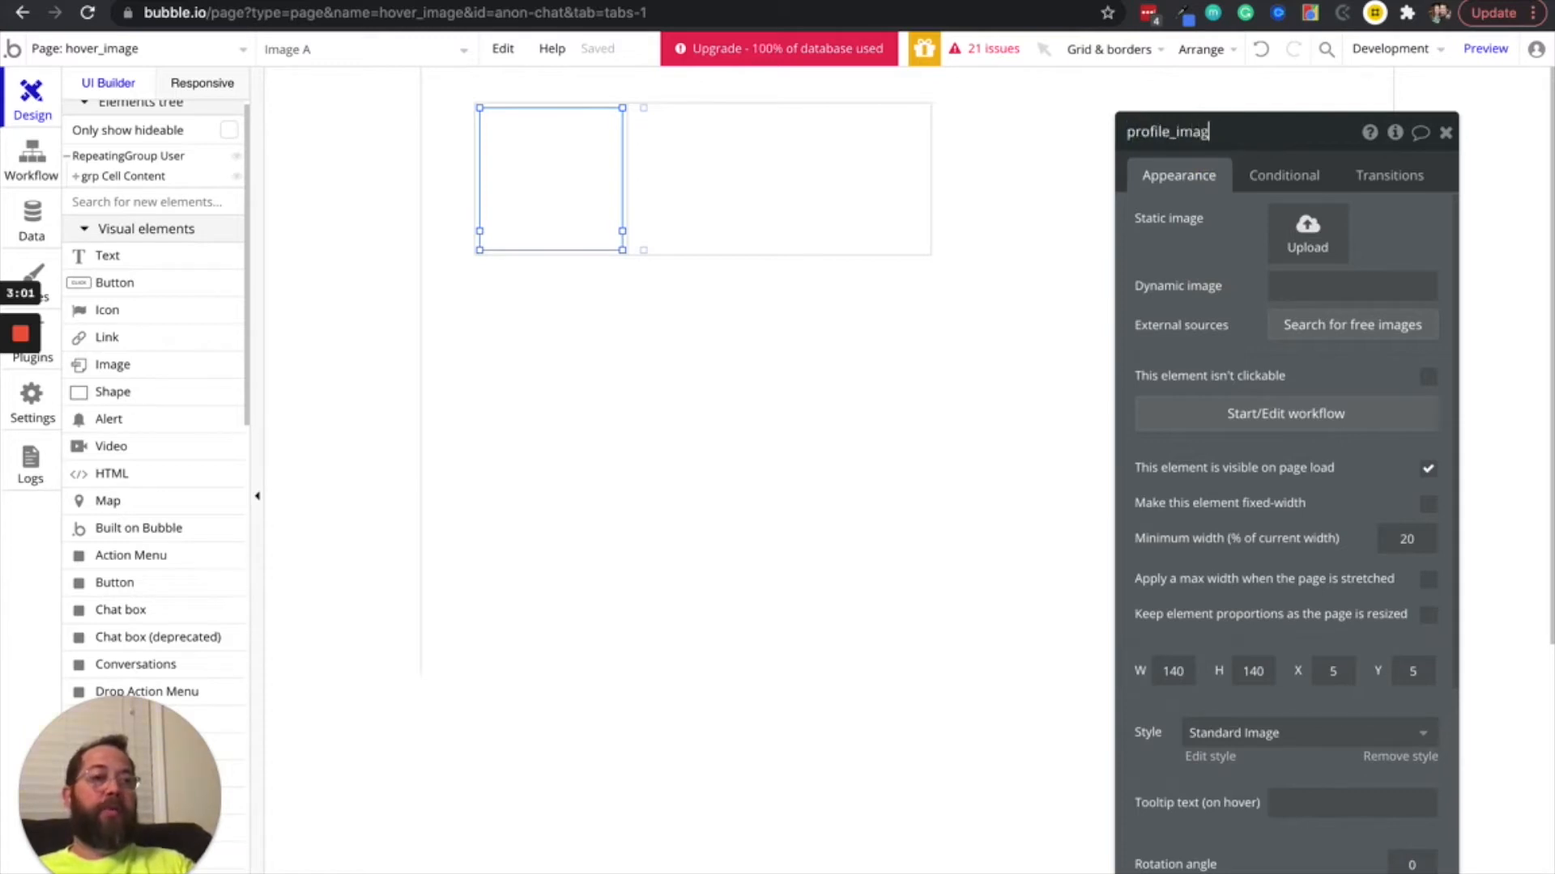
key(Return)
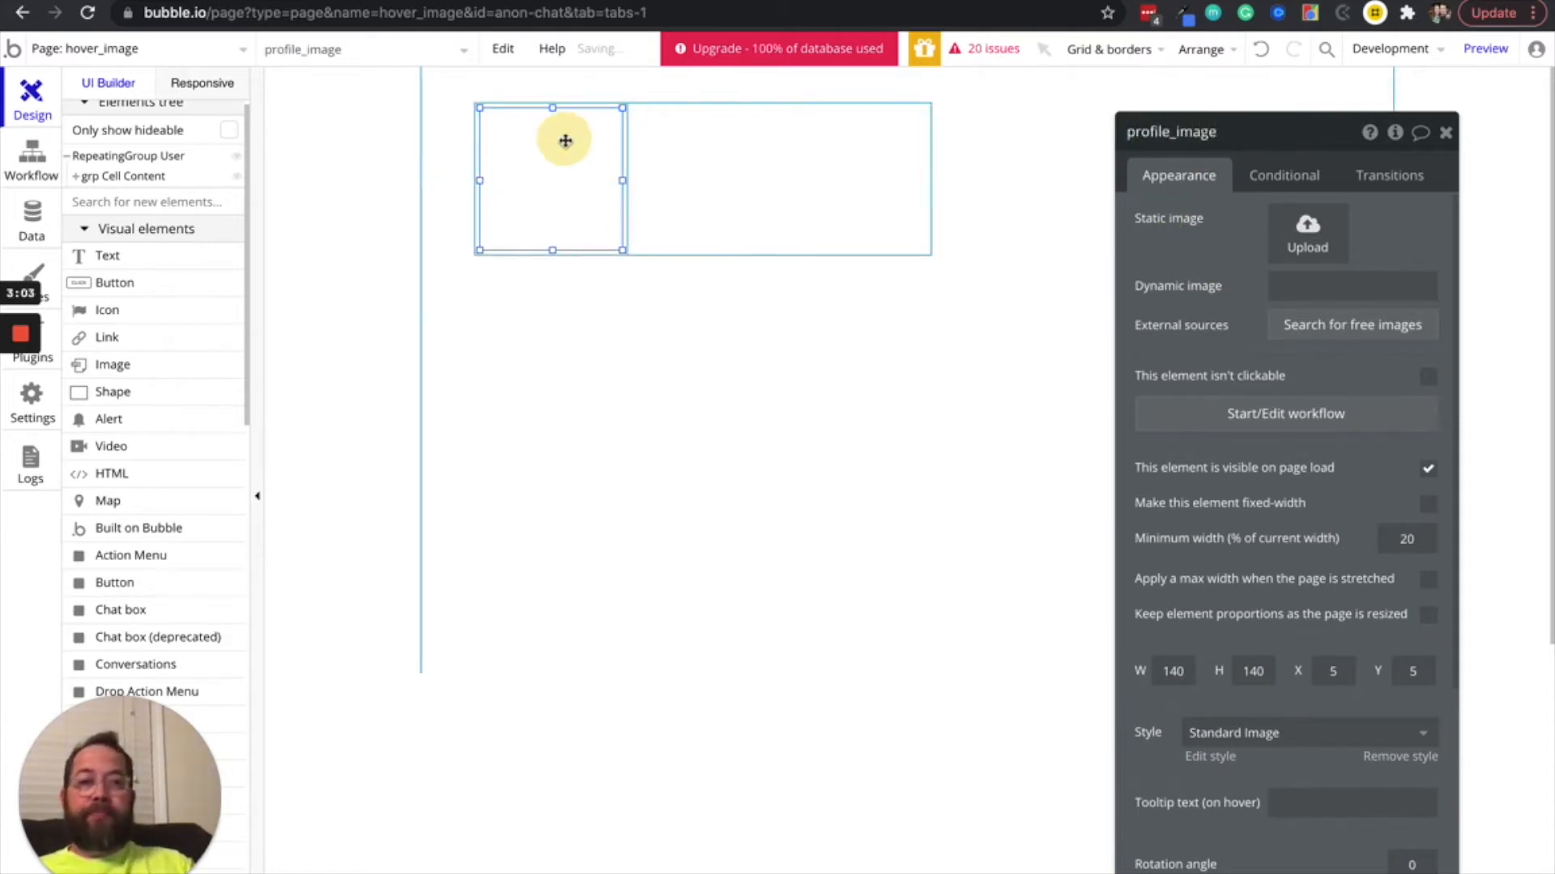
Remove the style from grp Cell Content and set its background style to None
click(535, 104)
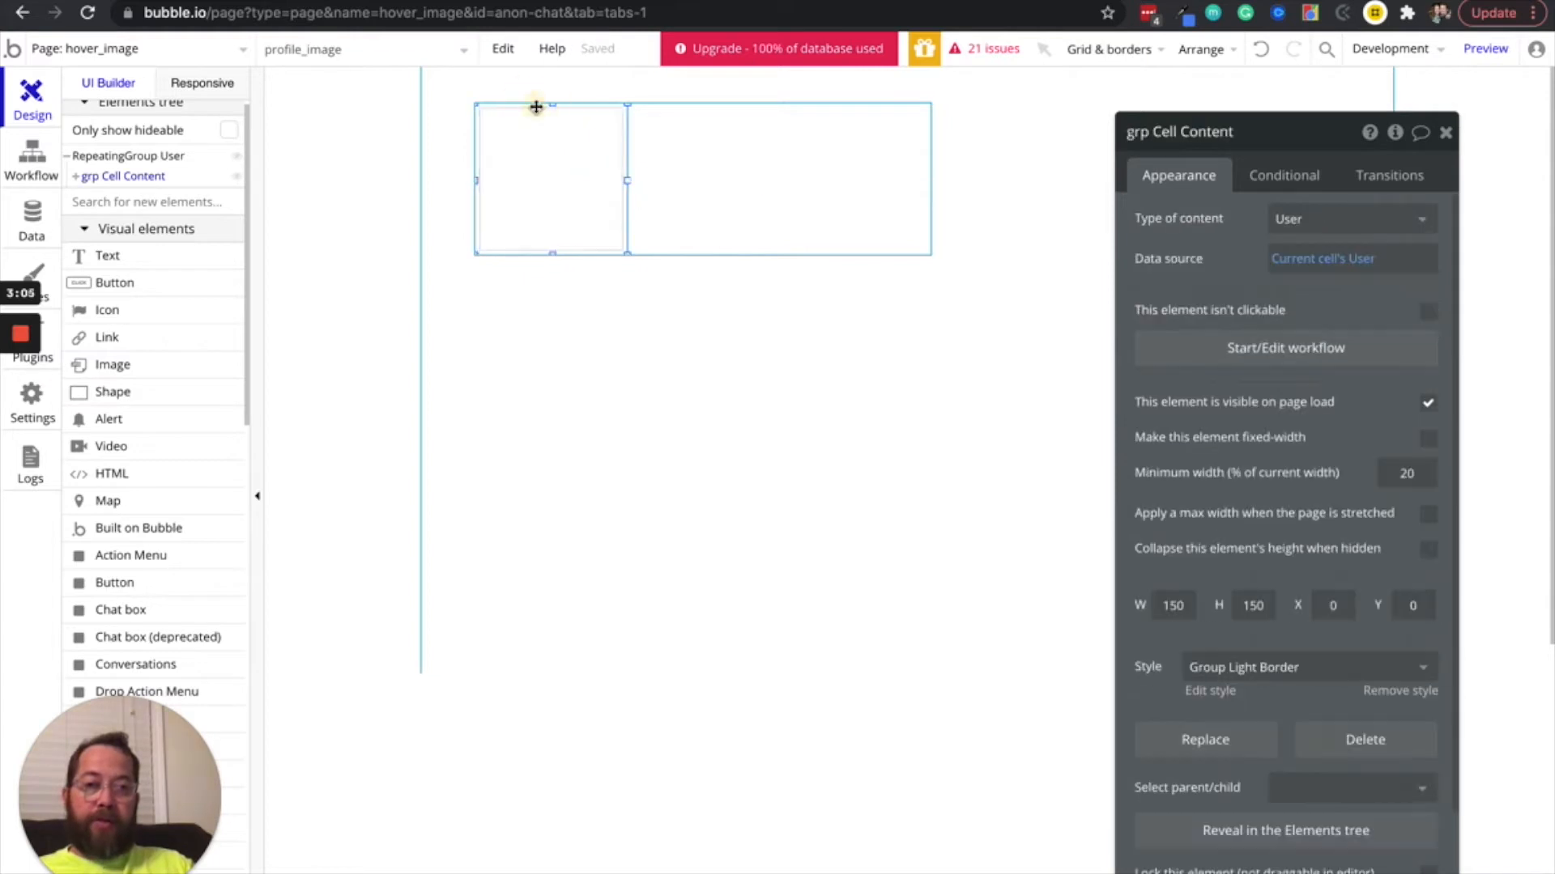
click(1381, 690)
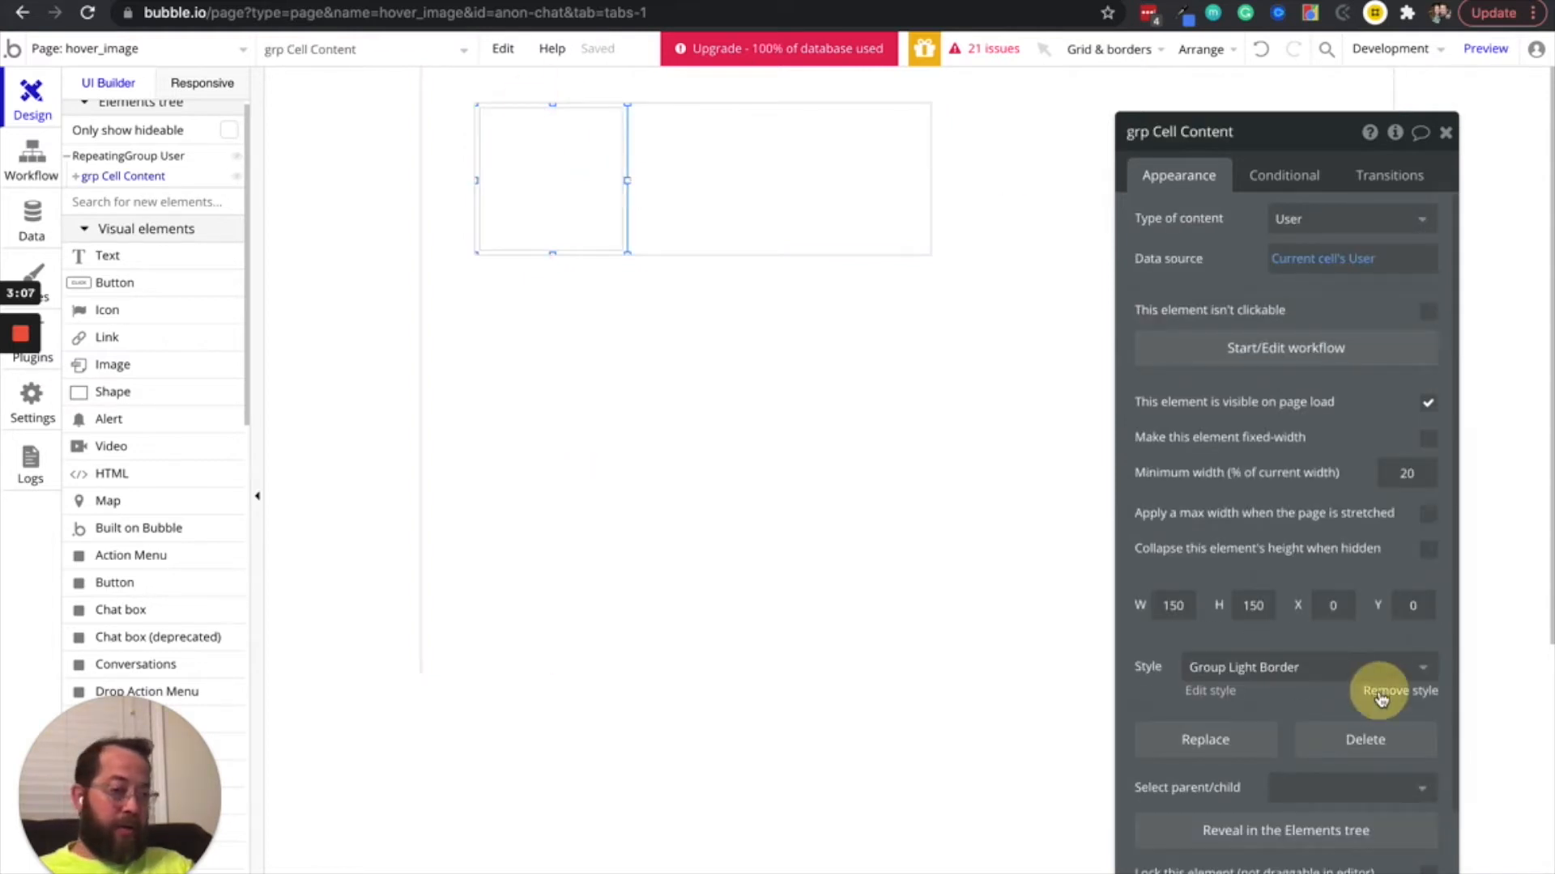
scroll(1310, 535, down, 2)
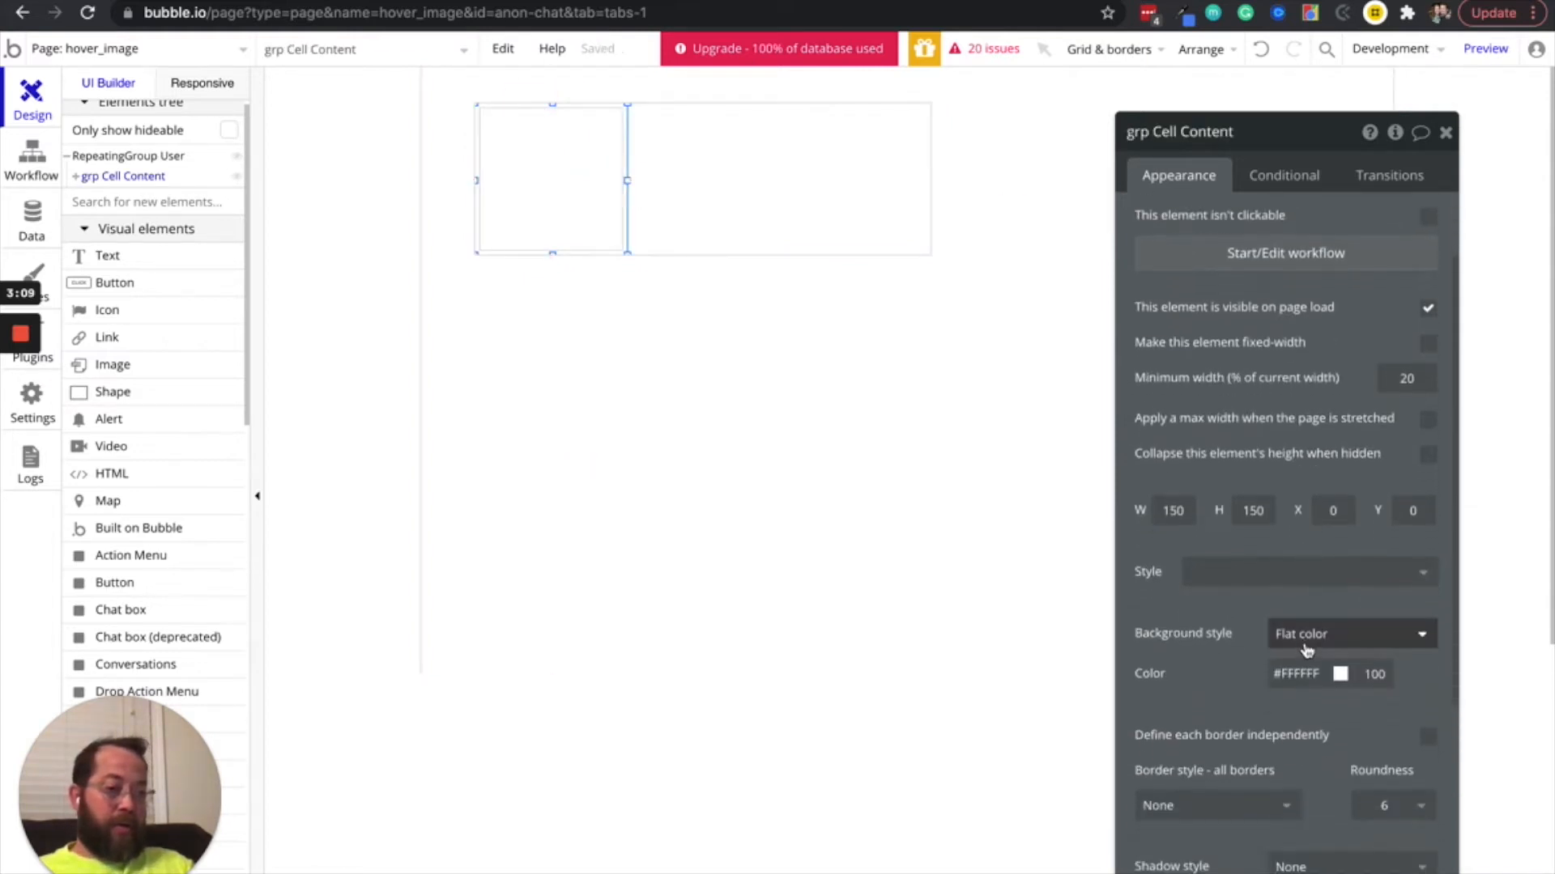
click(1309, 640)
click(1293, 665)
drag(1242, 642, 1243, 550)
scroll(1247, 550, down, 1)
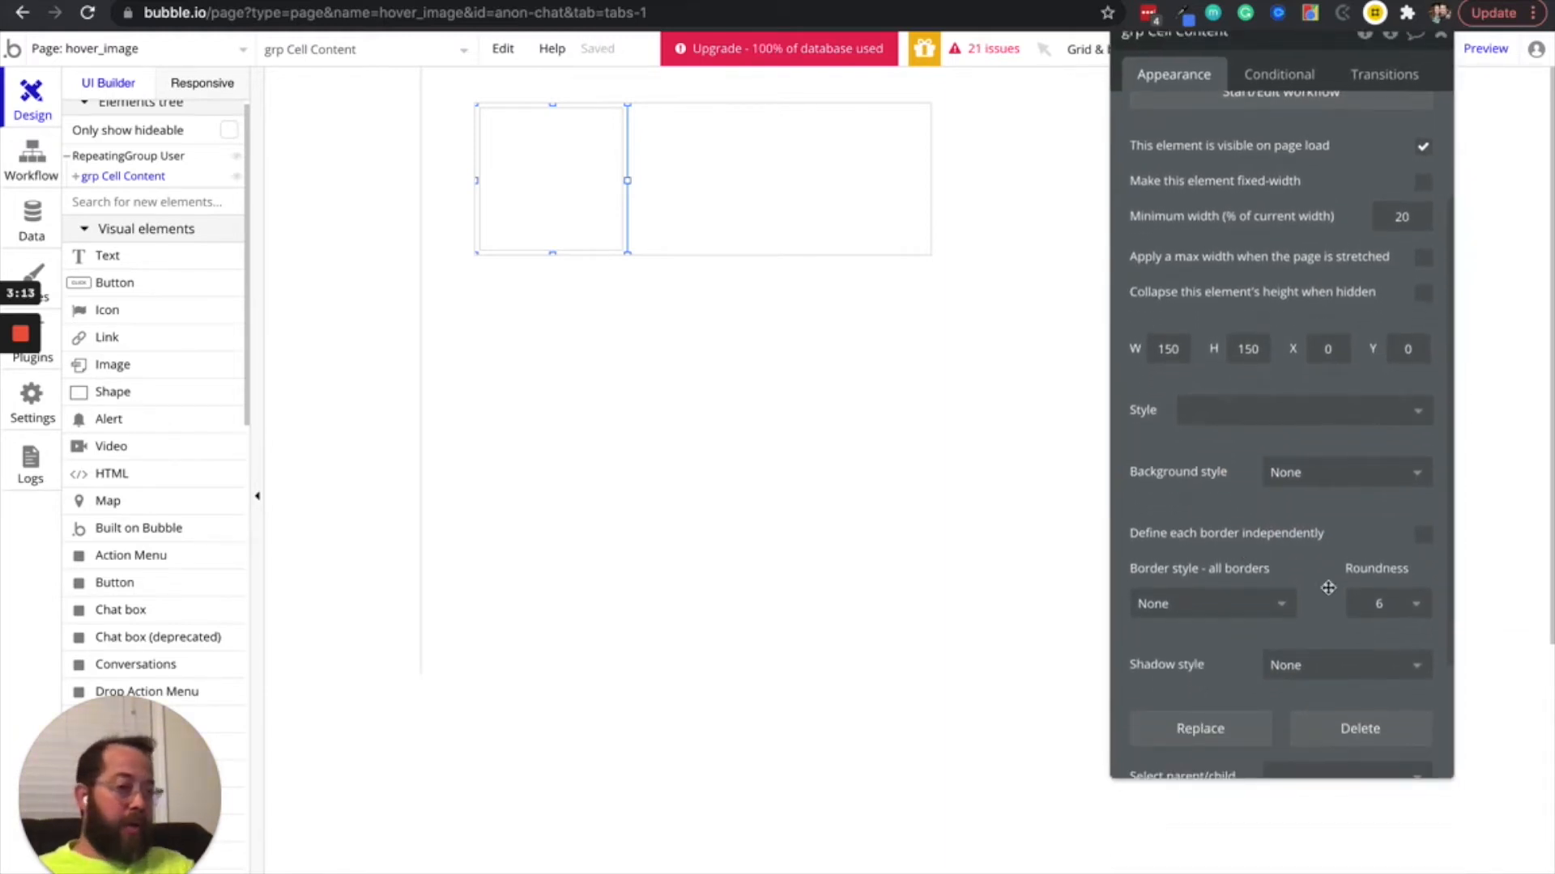
scroll(1290, 489, up, 3)
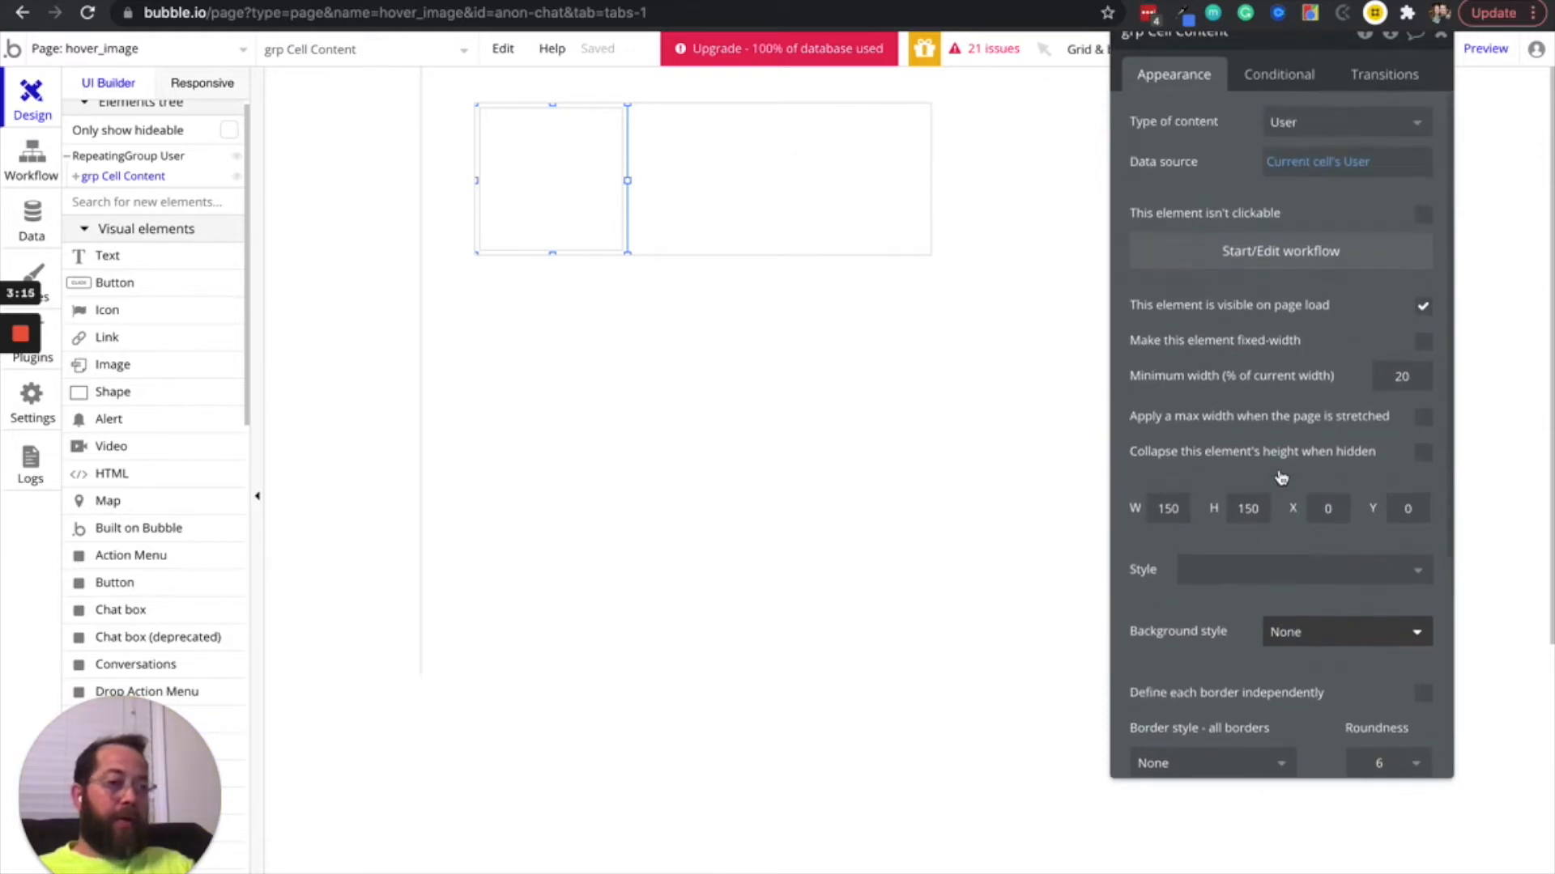
drag(1270, 358, 1252, 419)
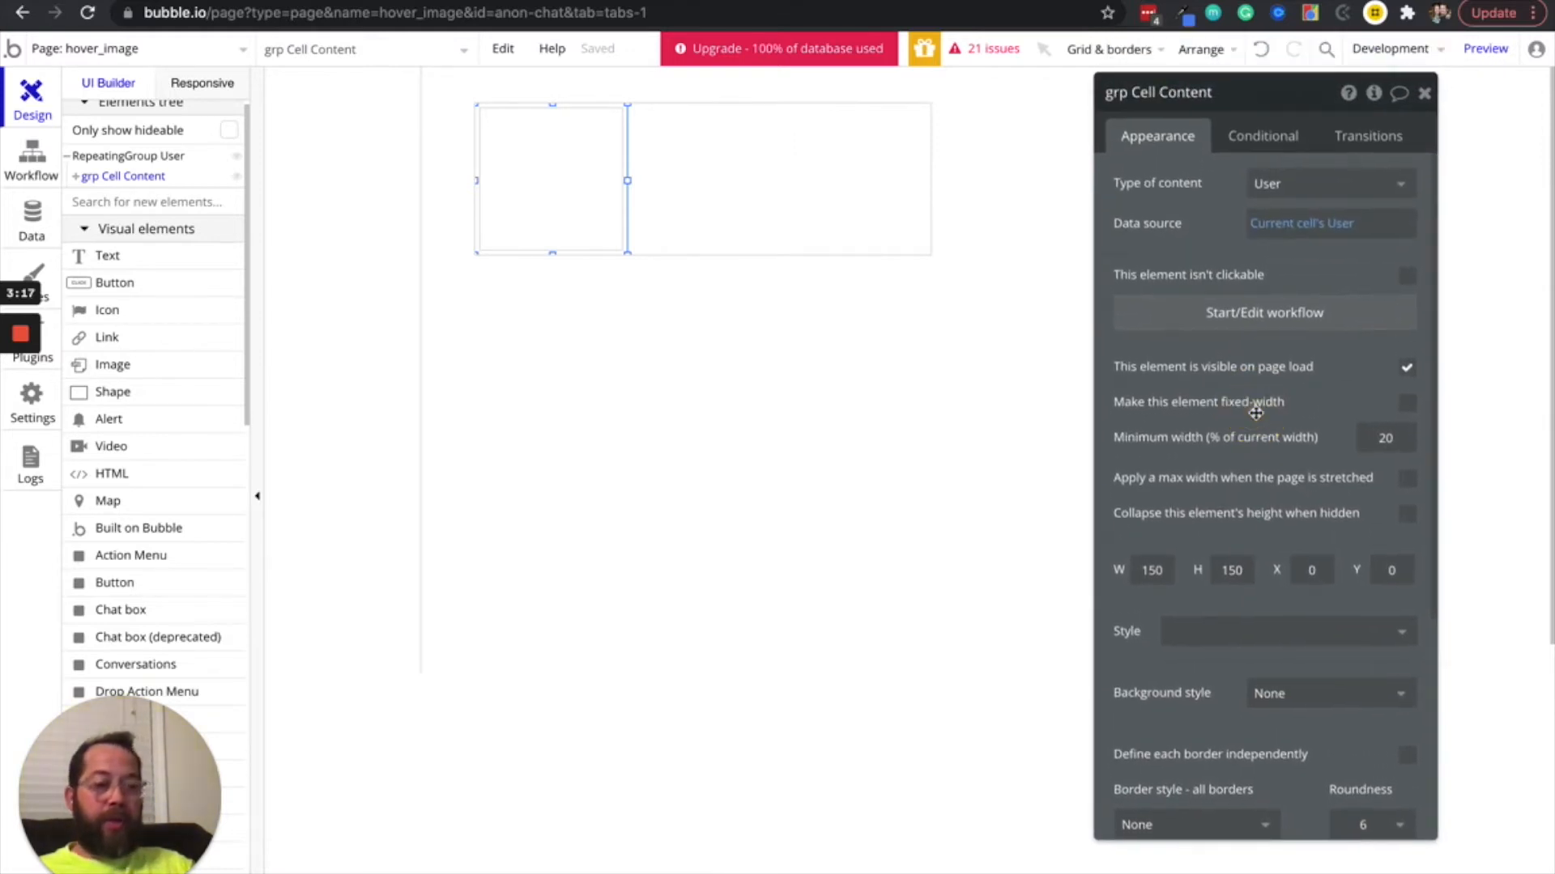
Set the dynamic image of profile_image to Parent group's User's Profile Image
click(543, 136)
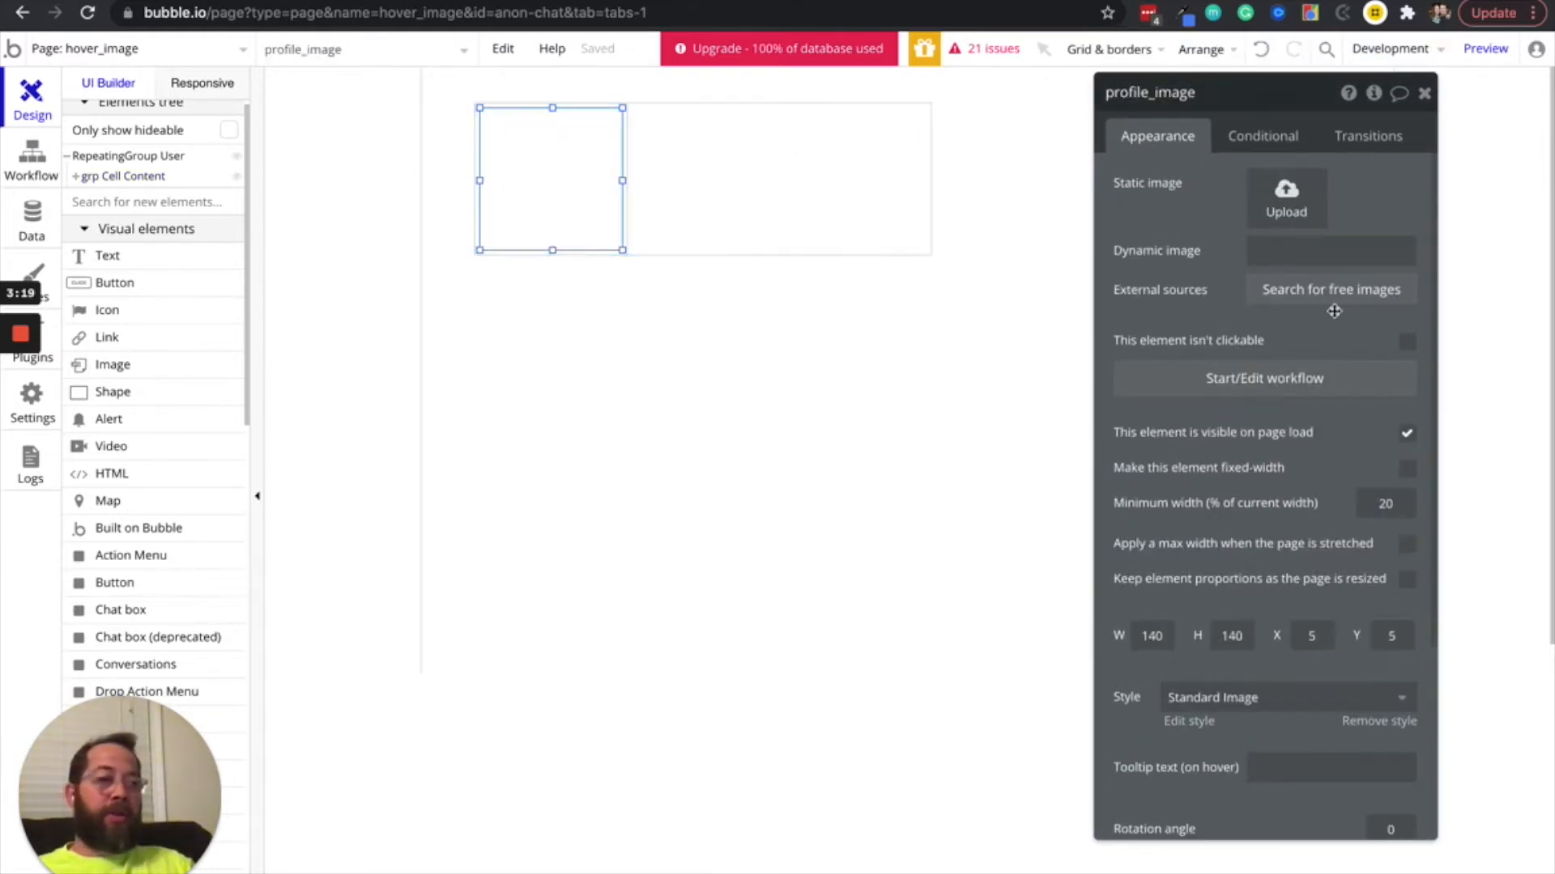
click(1316, 253)
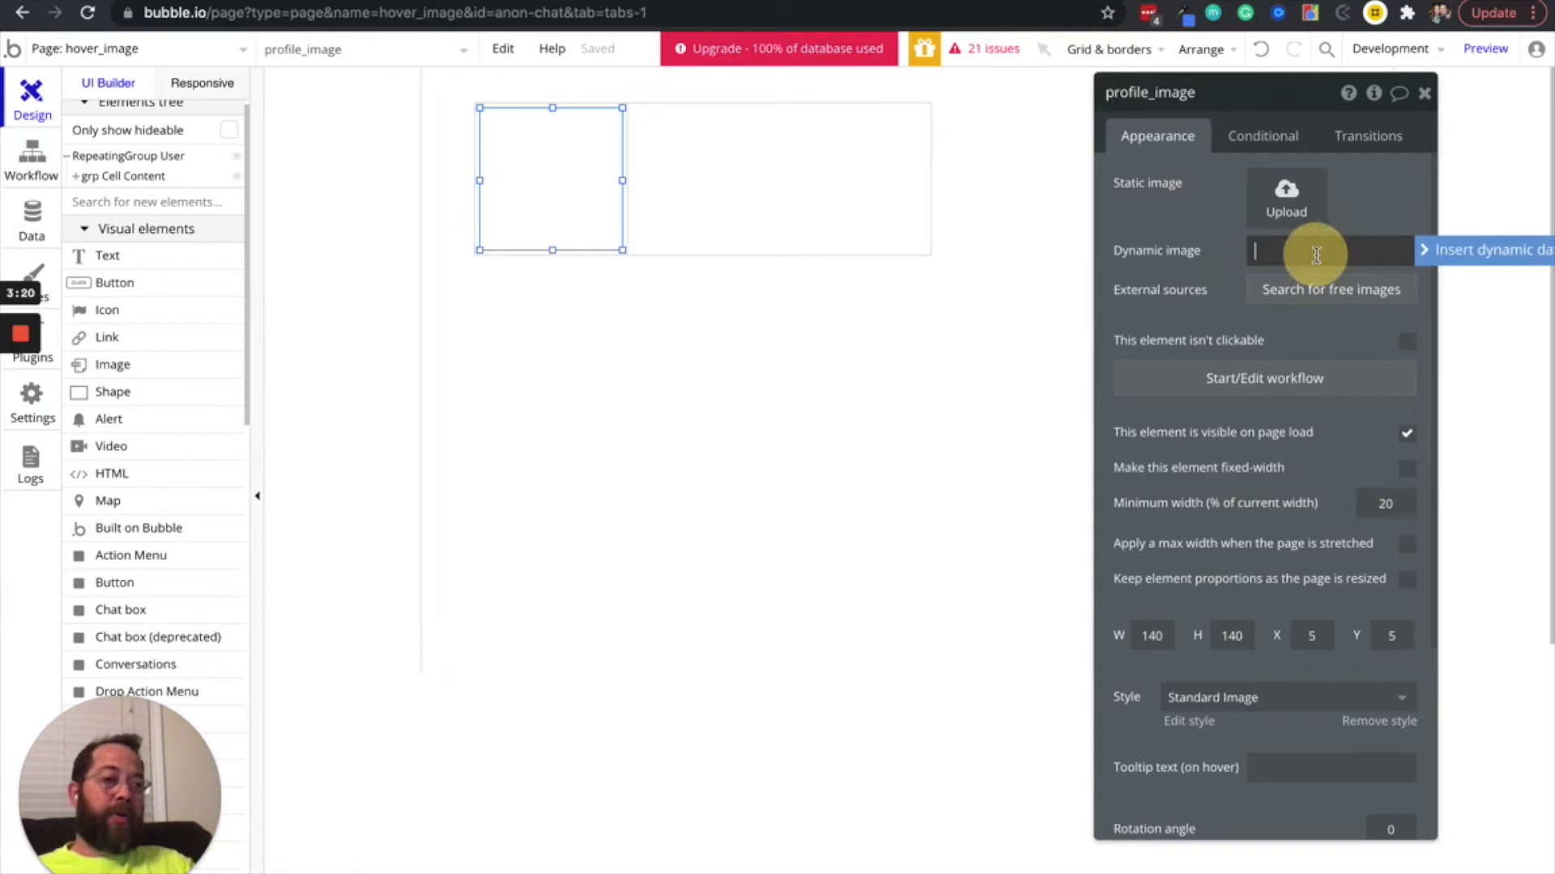
click(1457, 247)
click(1290, 305)
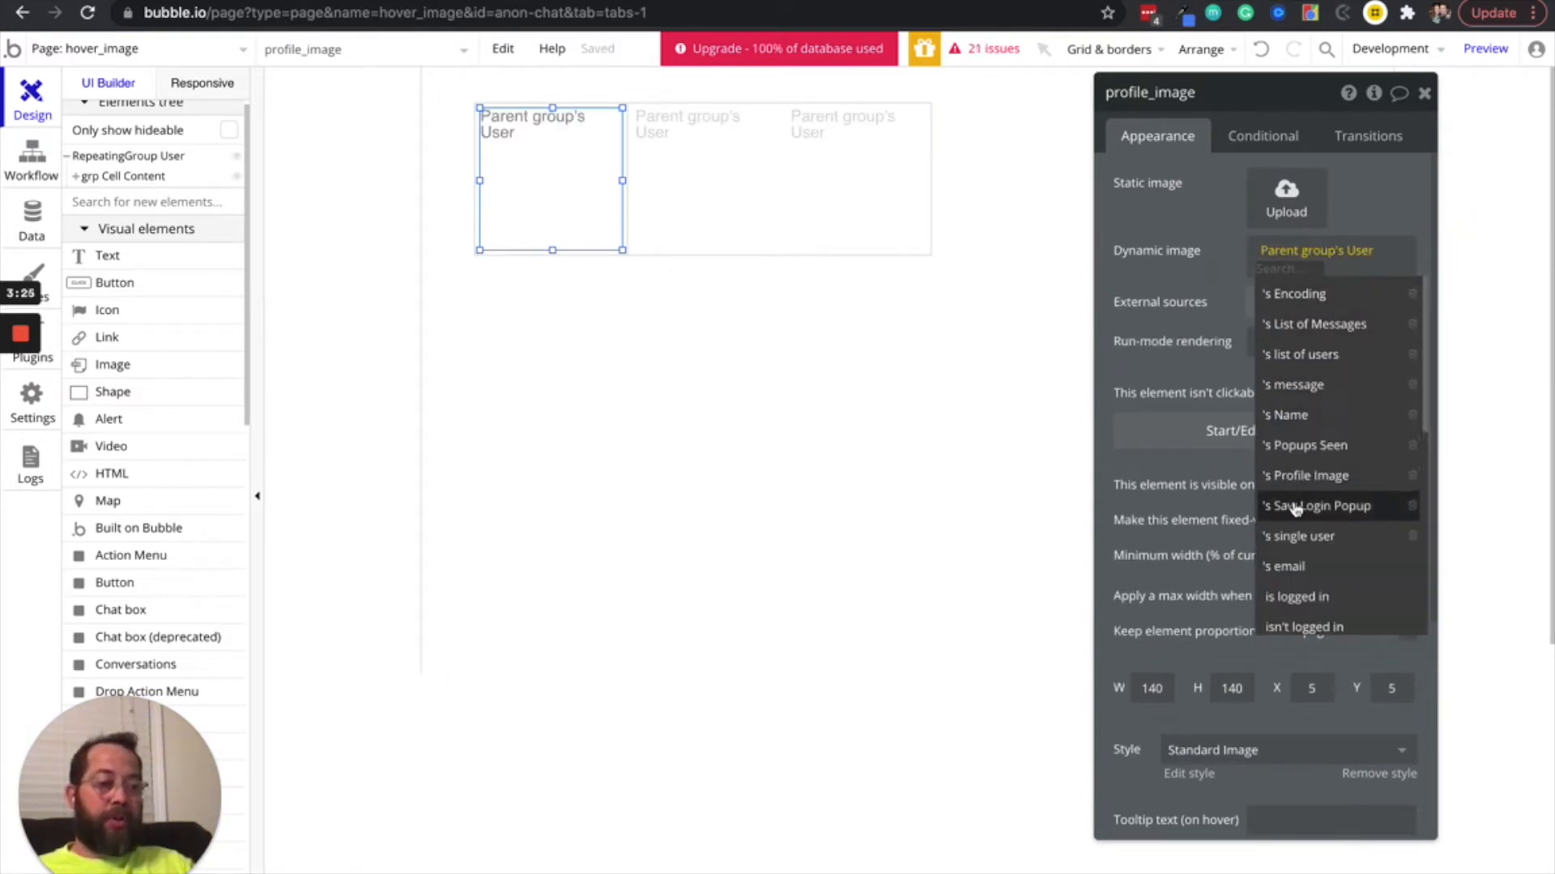
click(1304, 476)
Process the profile image with Imgix and enable resizing to fit the dimensions by cropping
click(1344, 268)
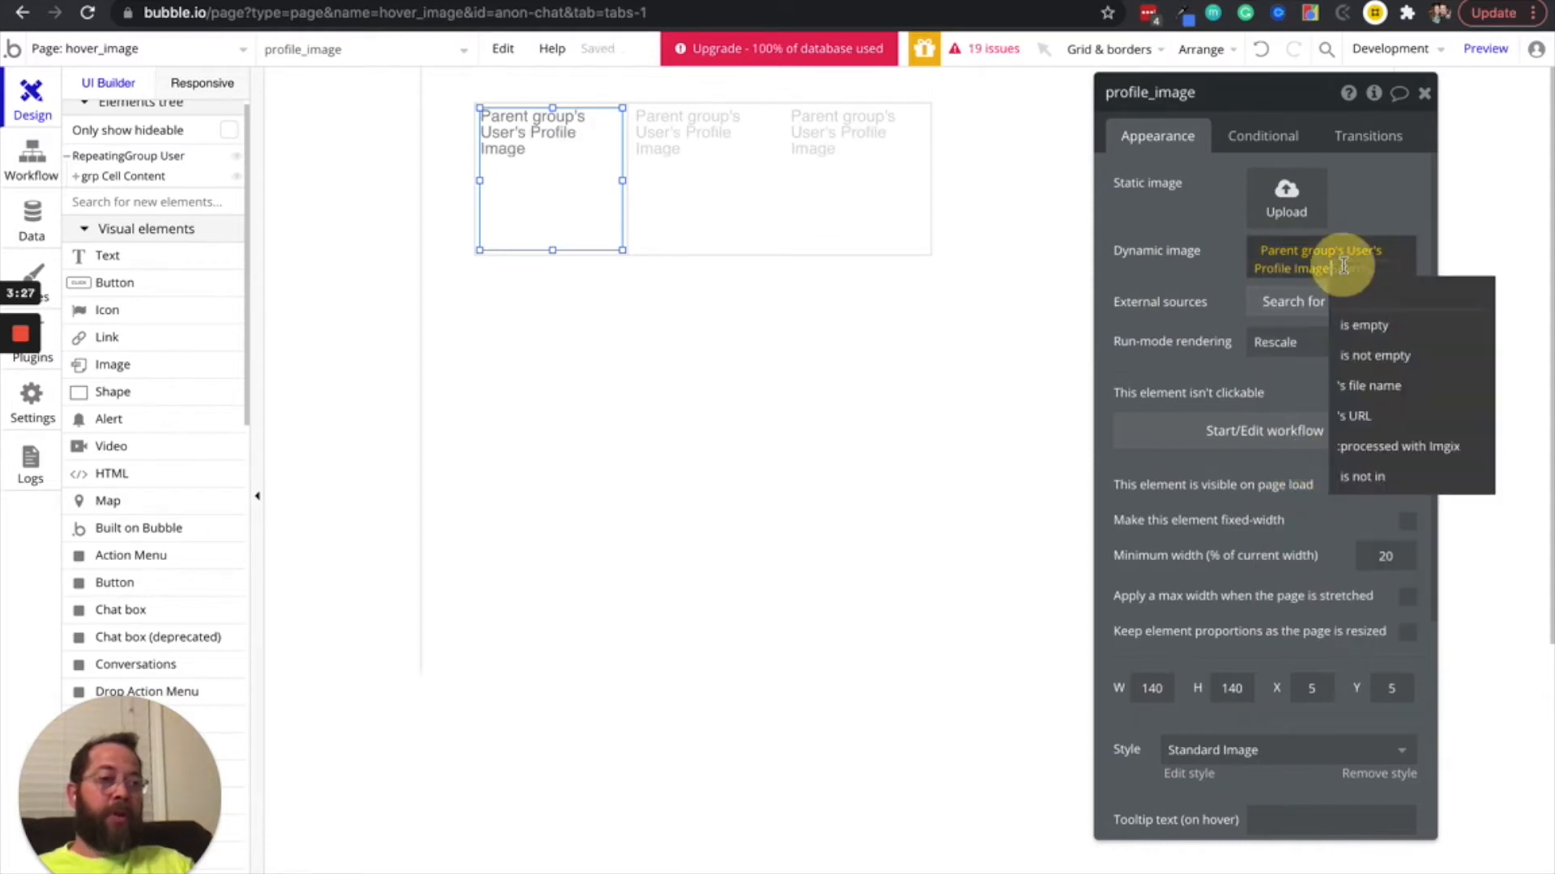
click(1381, 445)
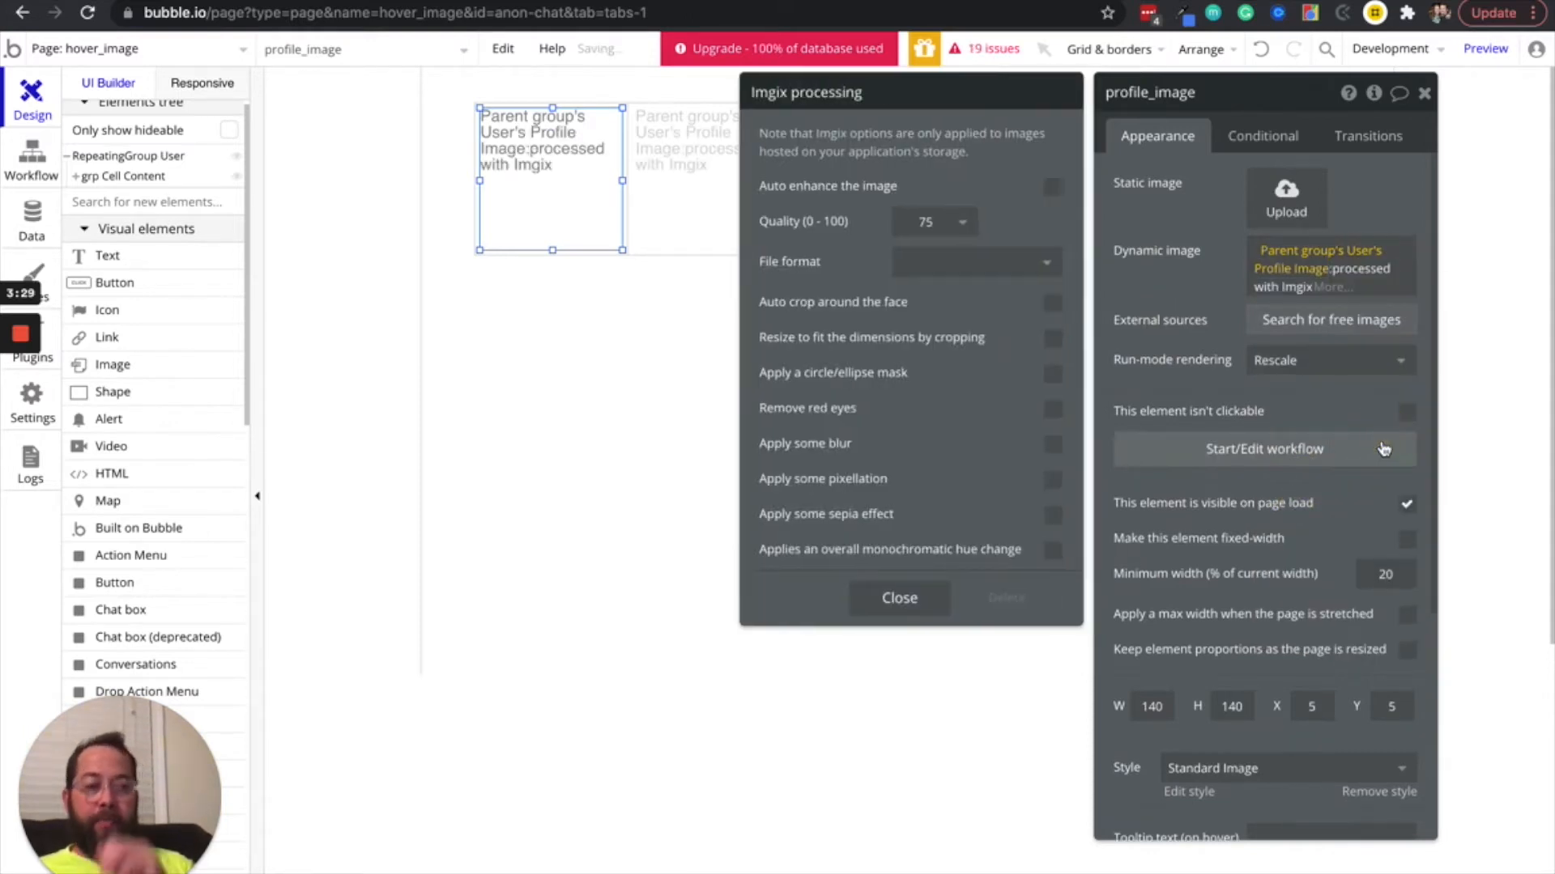
click(1052, 339)
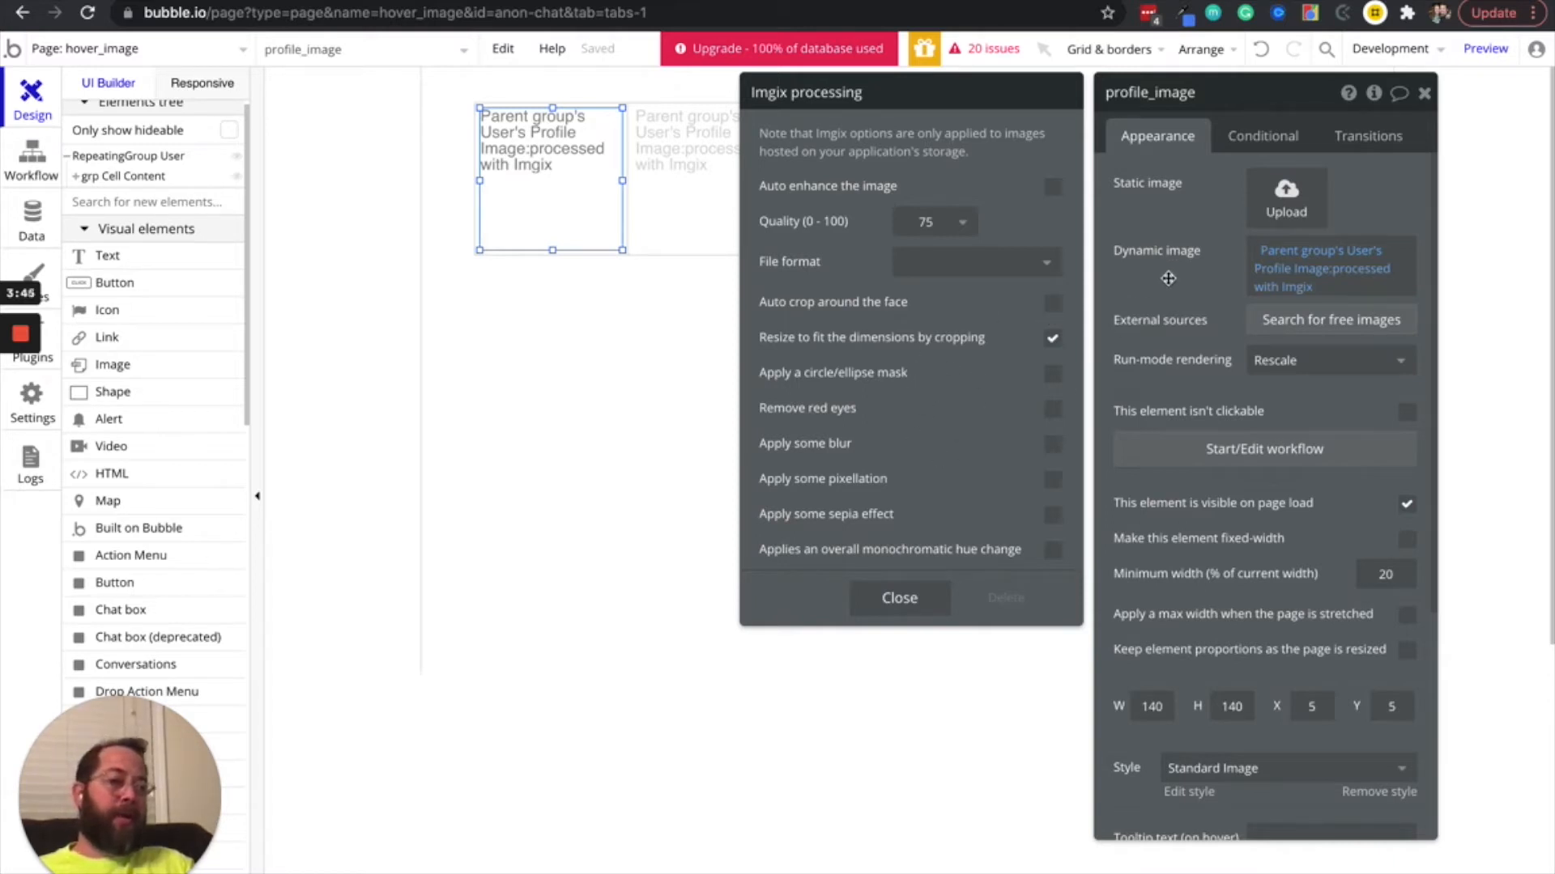
Close the Imgix processing options and set profile_image's run-mode rendering to Zoom
click(1160, 318)
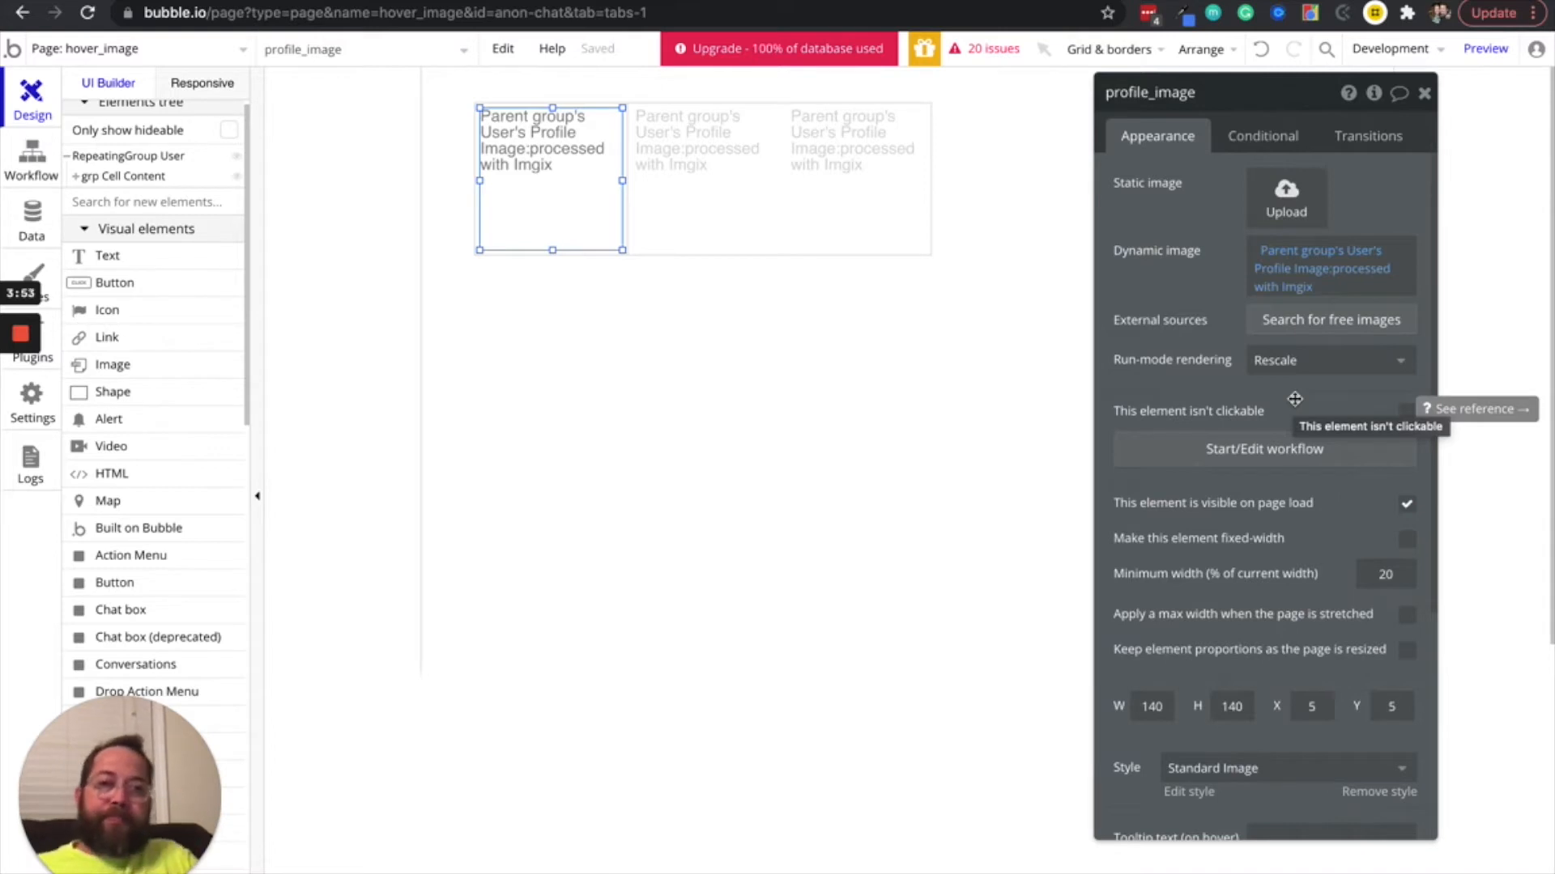
click(1335, 359)
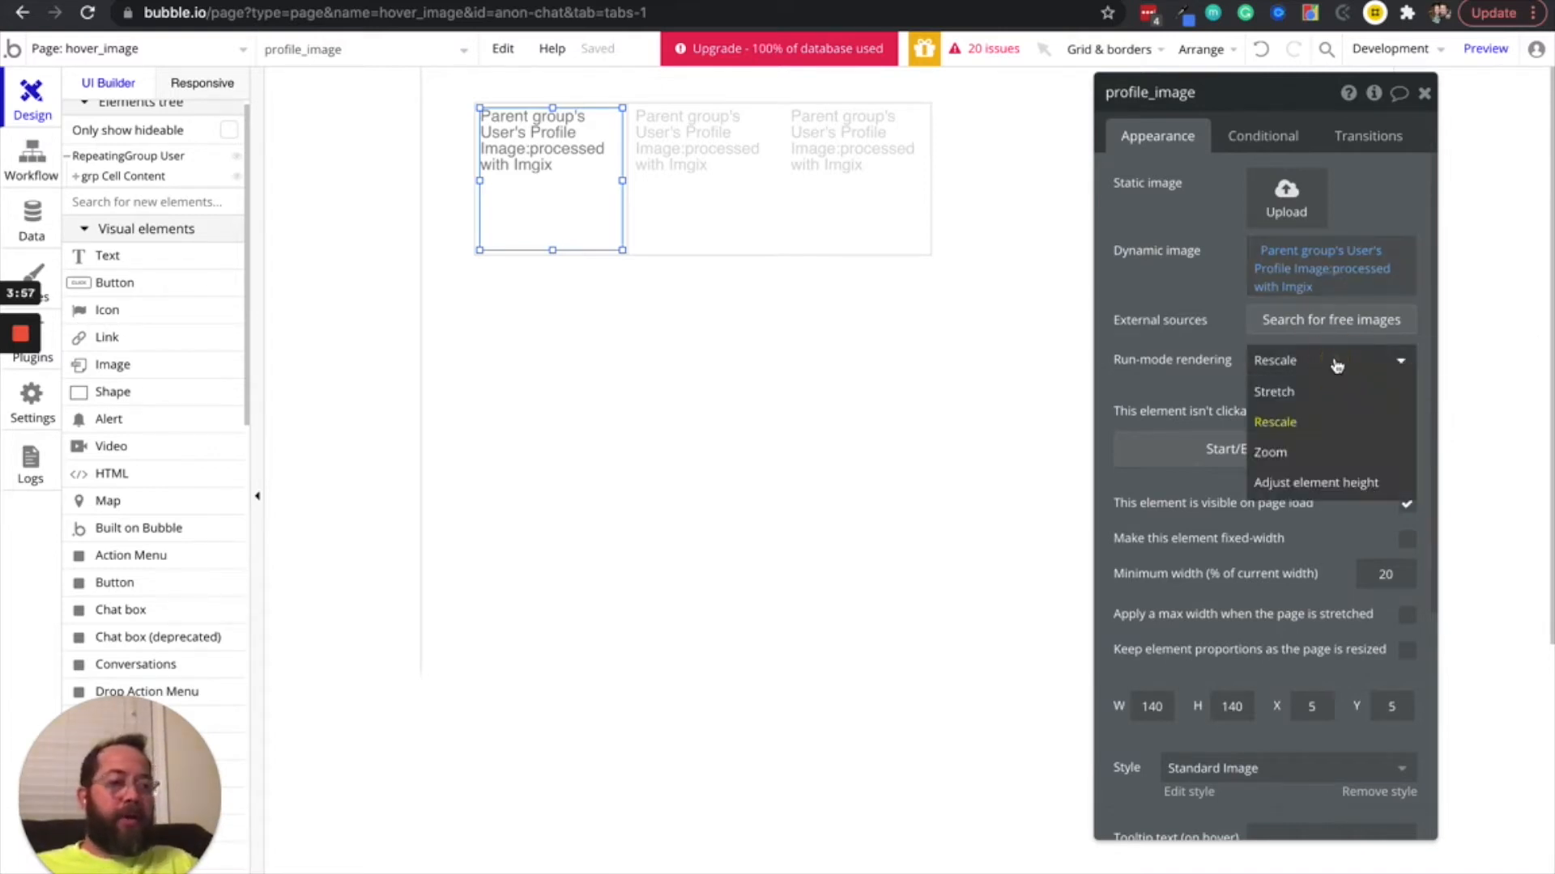
click(1307, 459)
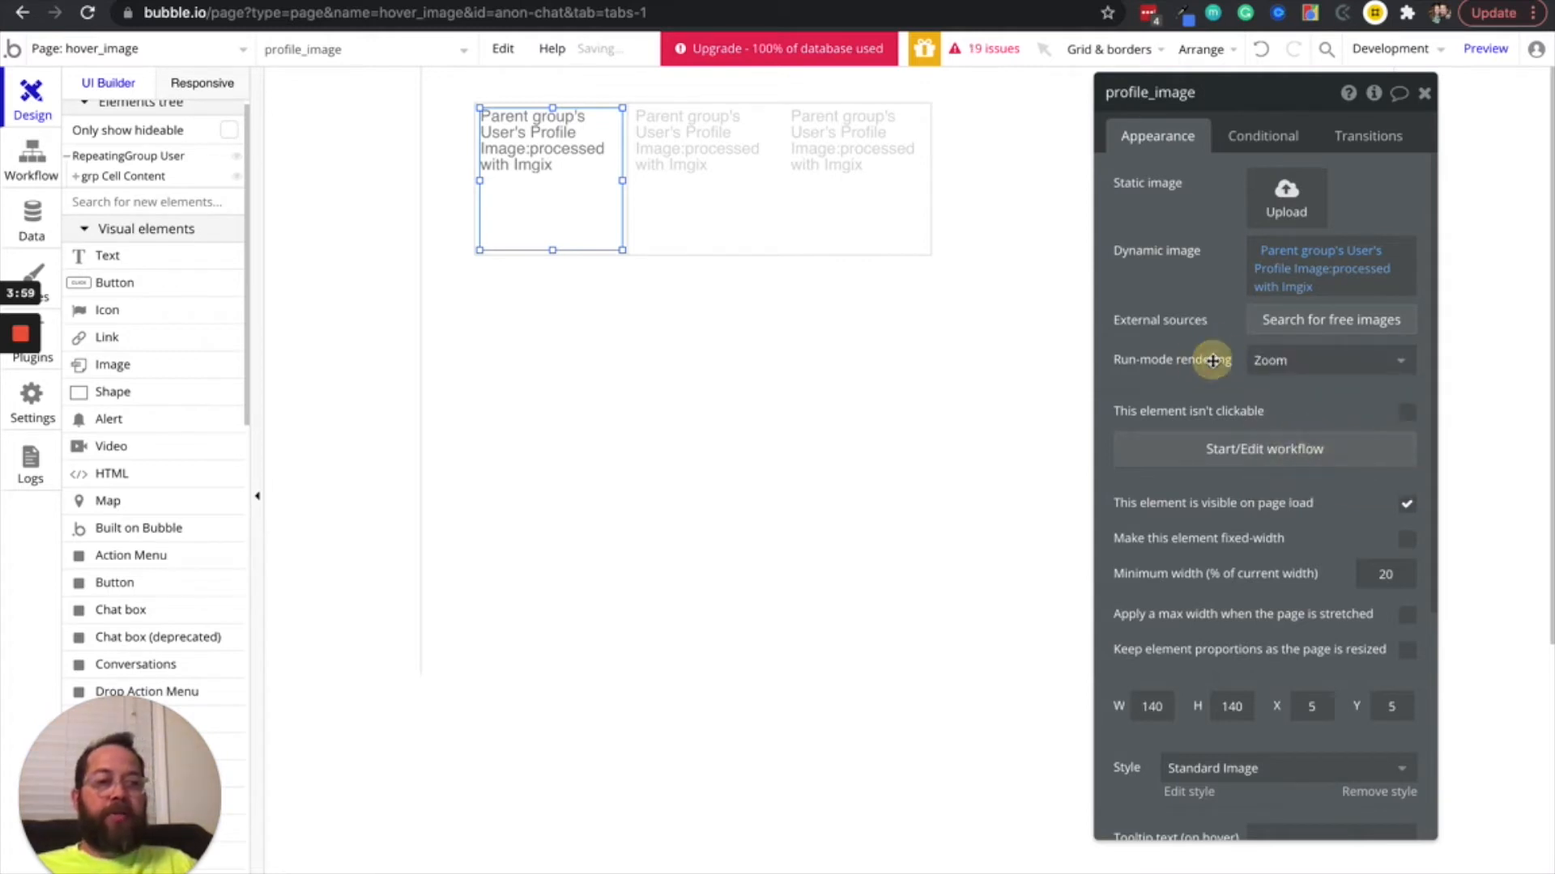
Remove the style from profile_image and set its border roundness to 100
scroll(1222, 538, down, 5)
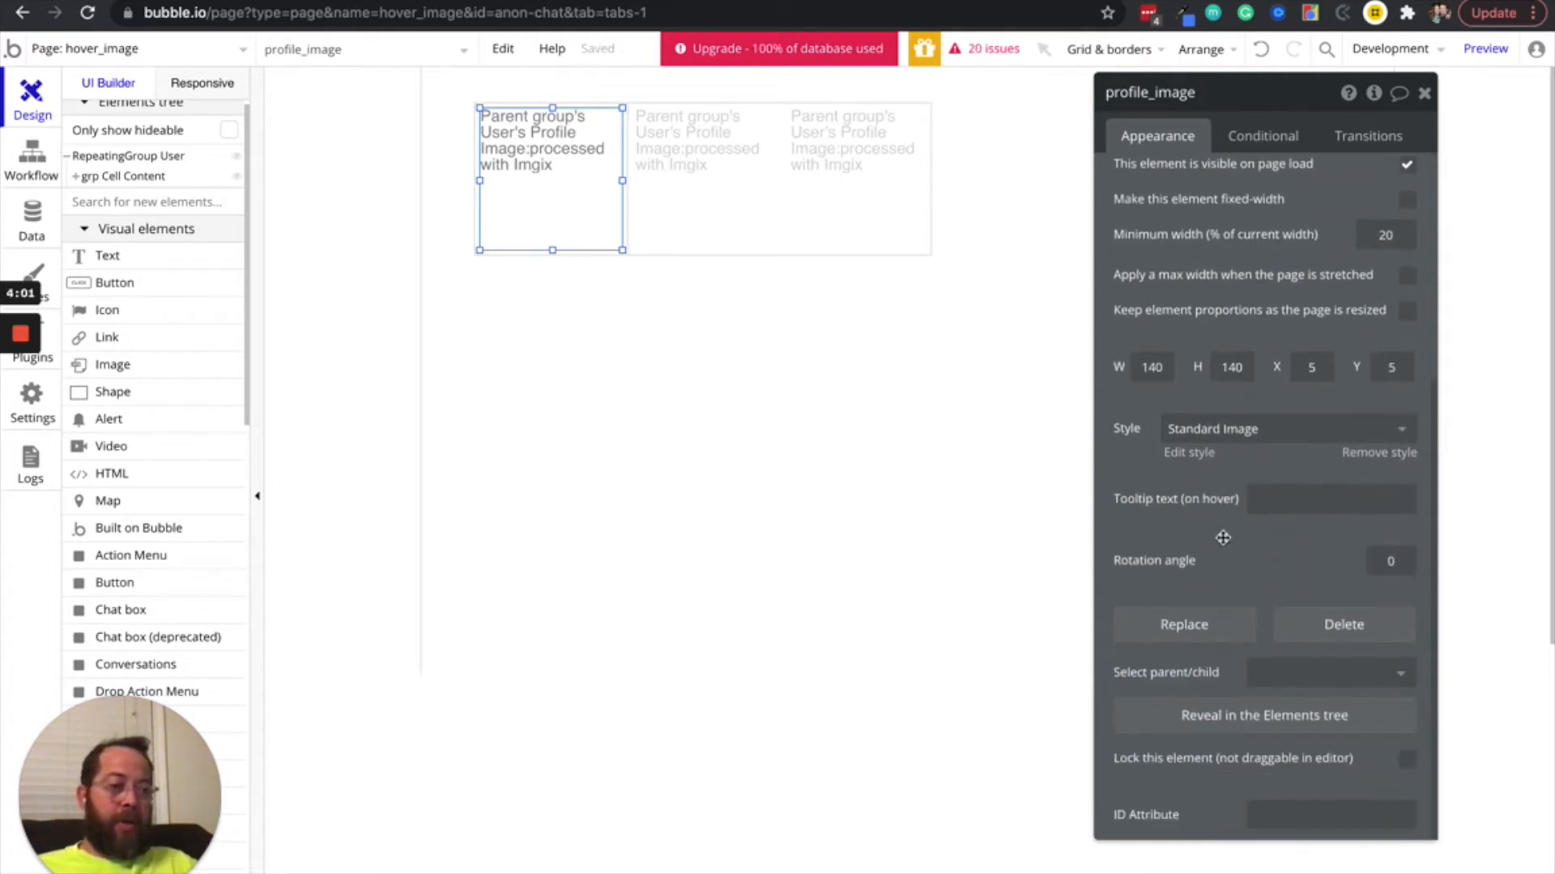
drag(1259, 478, 1157, 476)
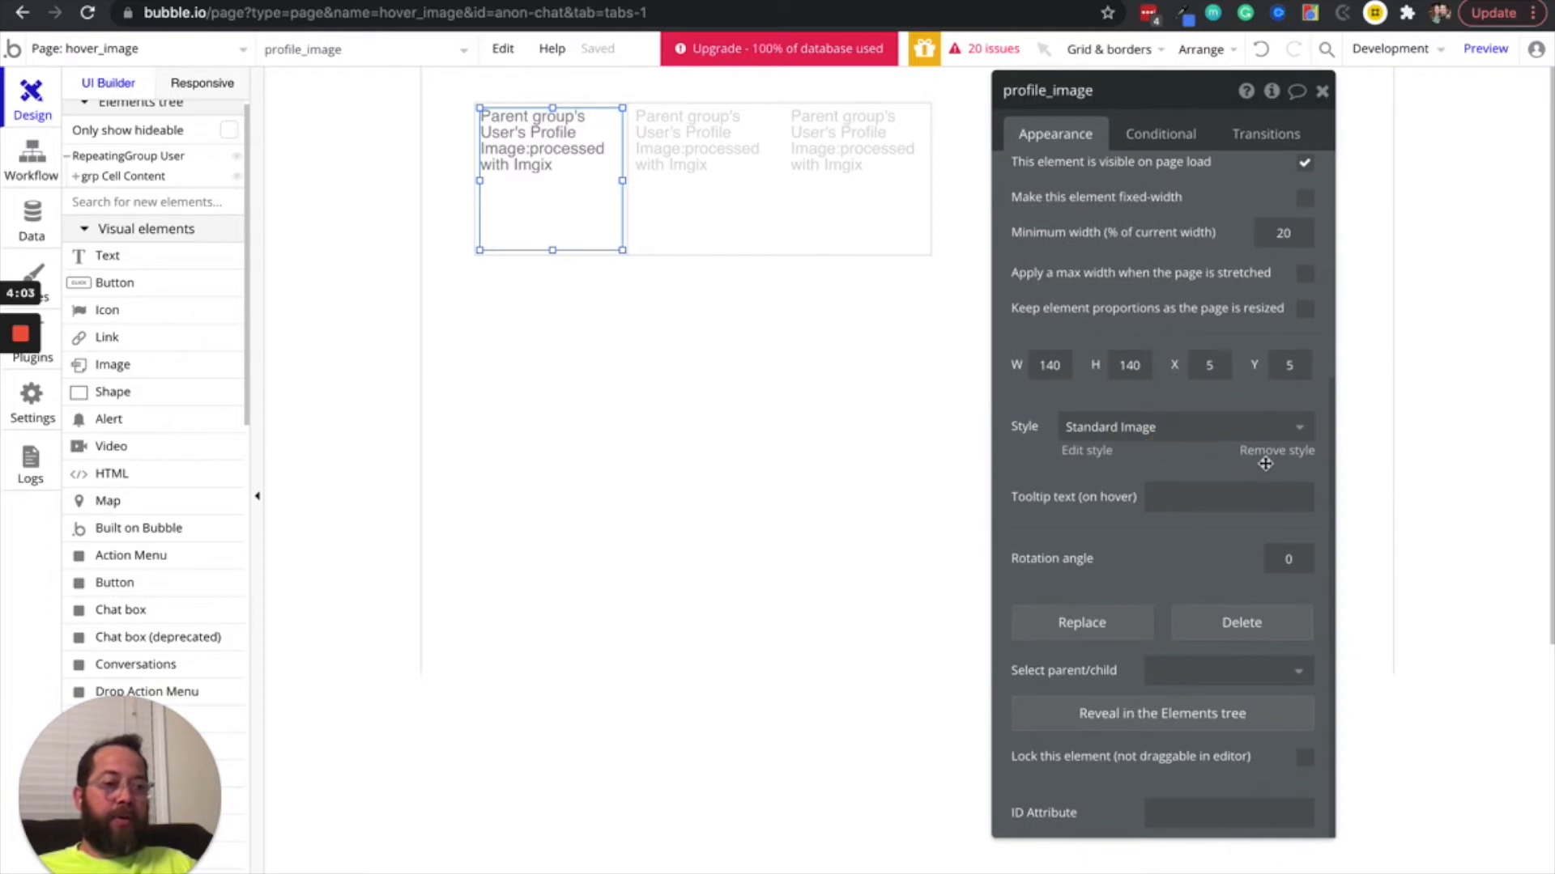
click(1274, 459)
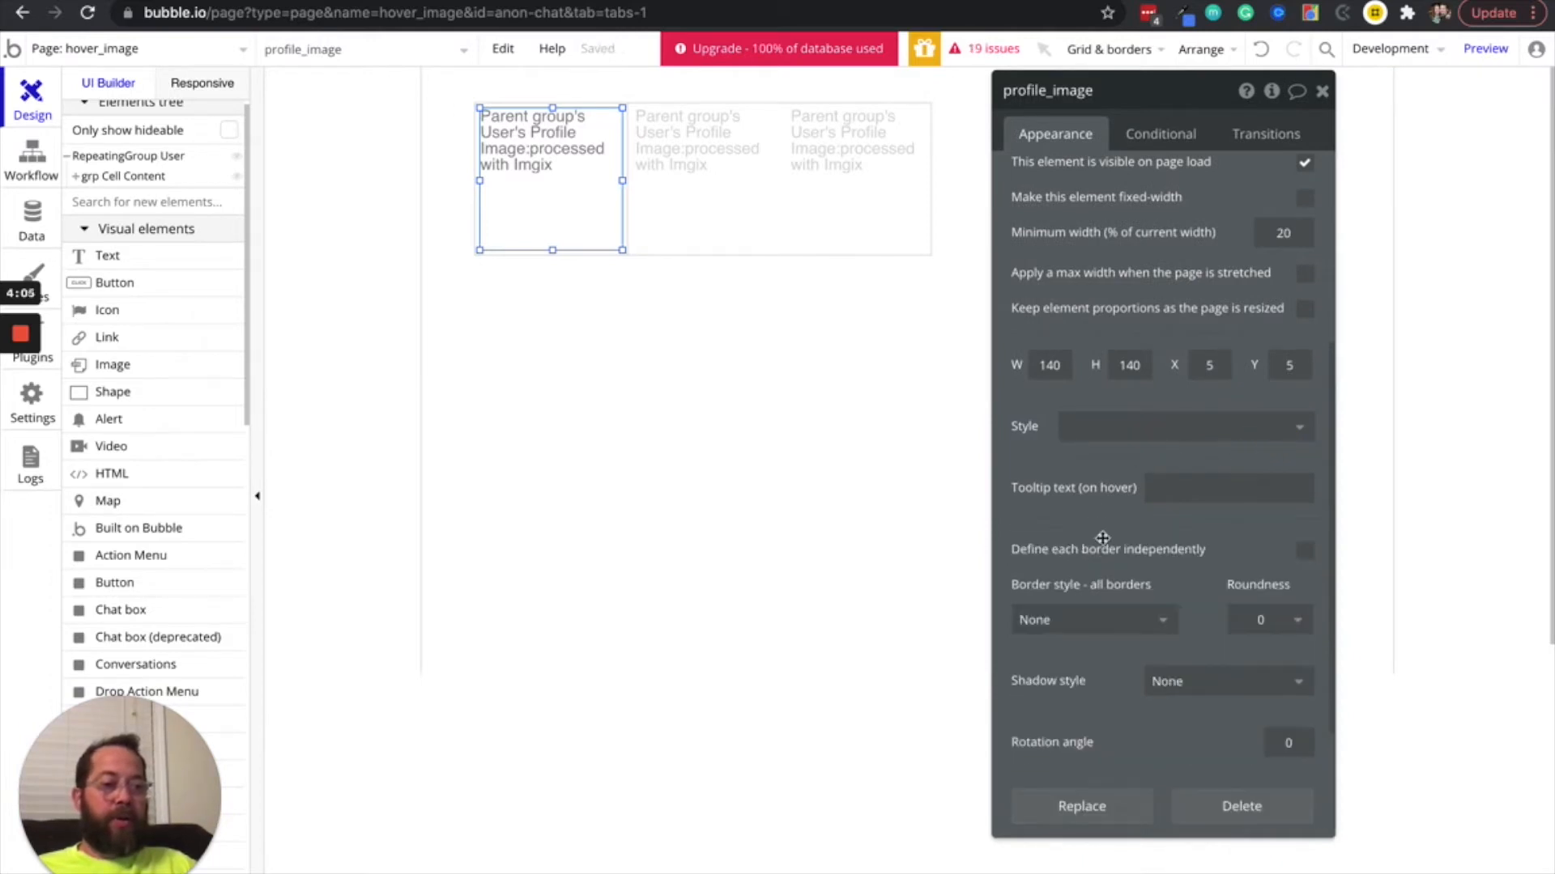
scroll(1174, 531, down, 2)
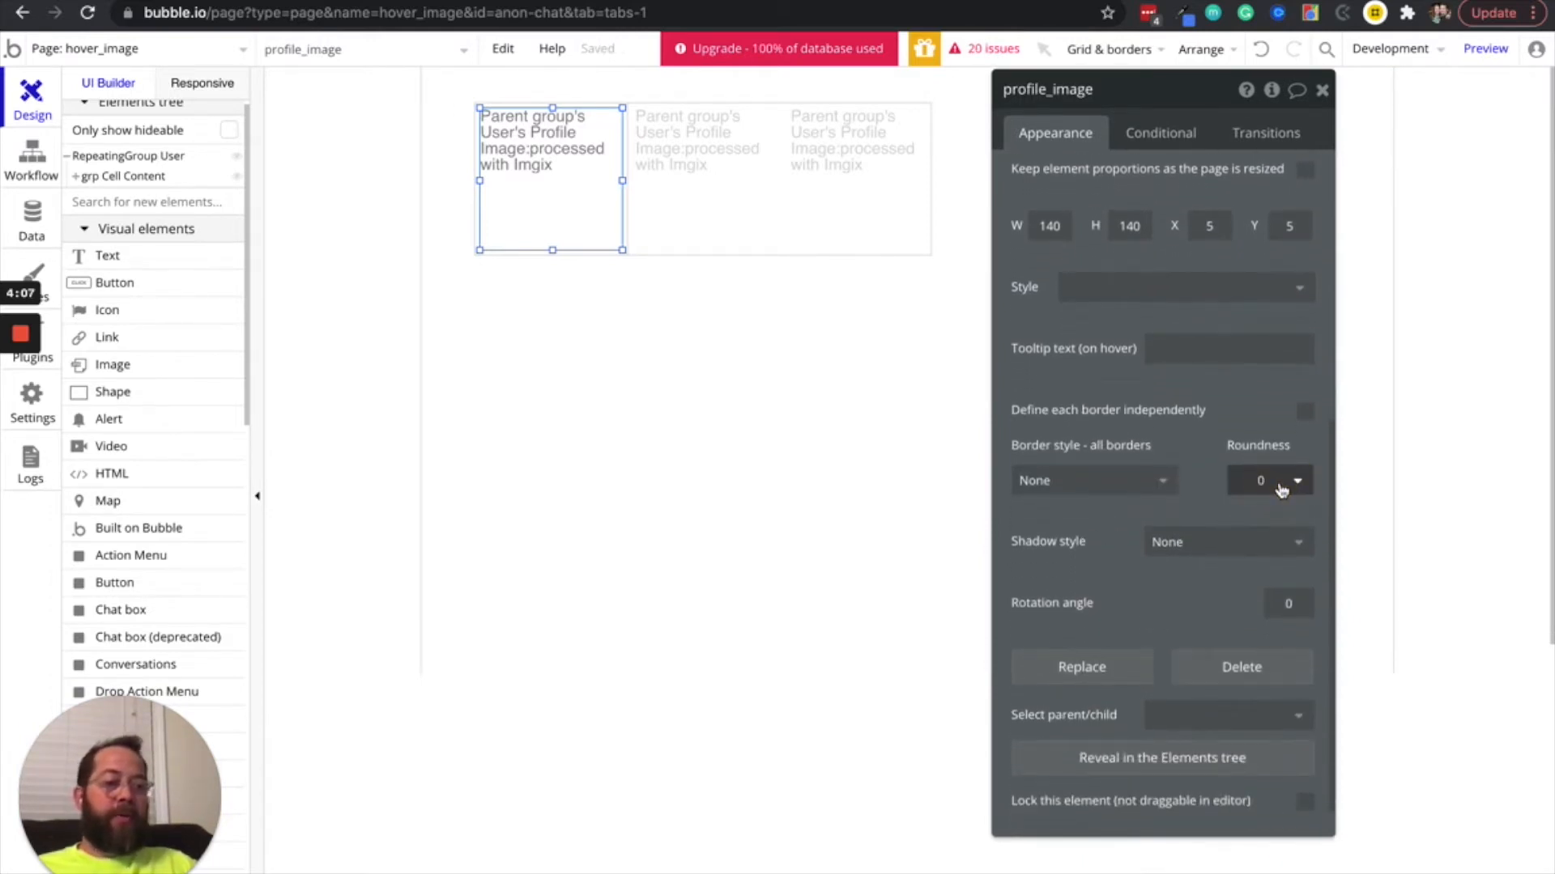
click(1264, 480)
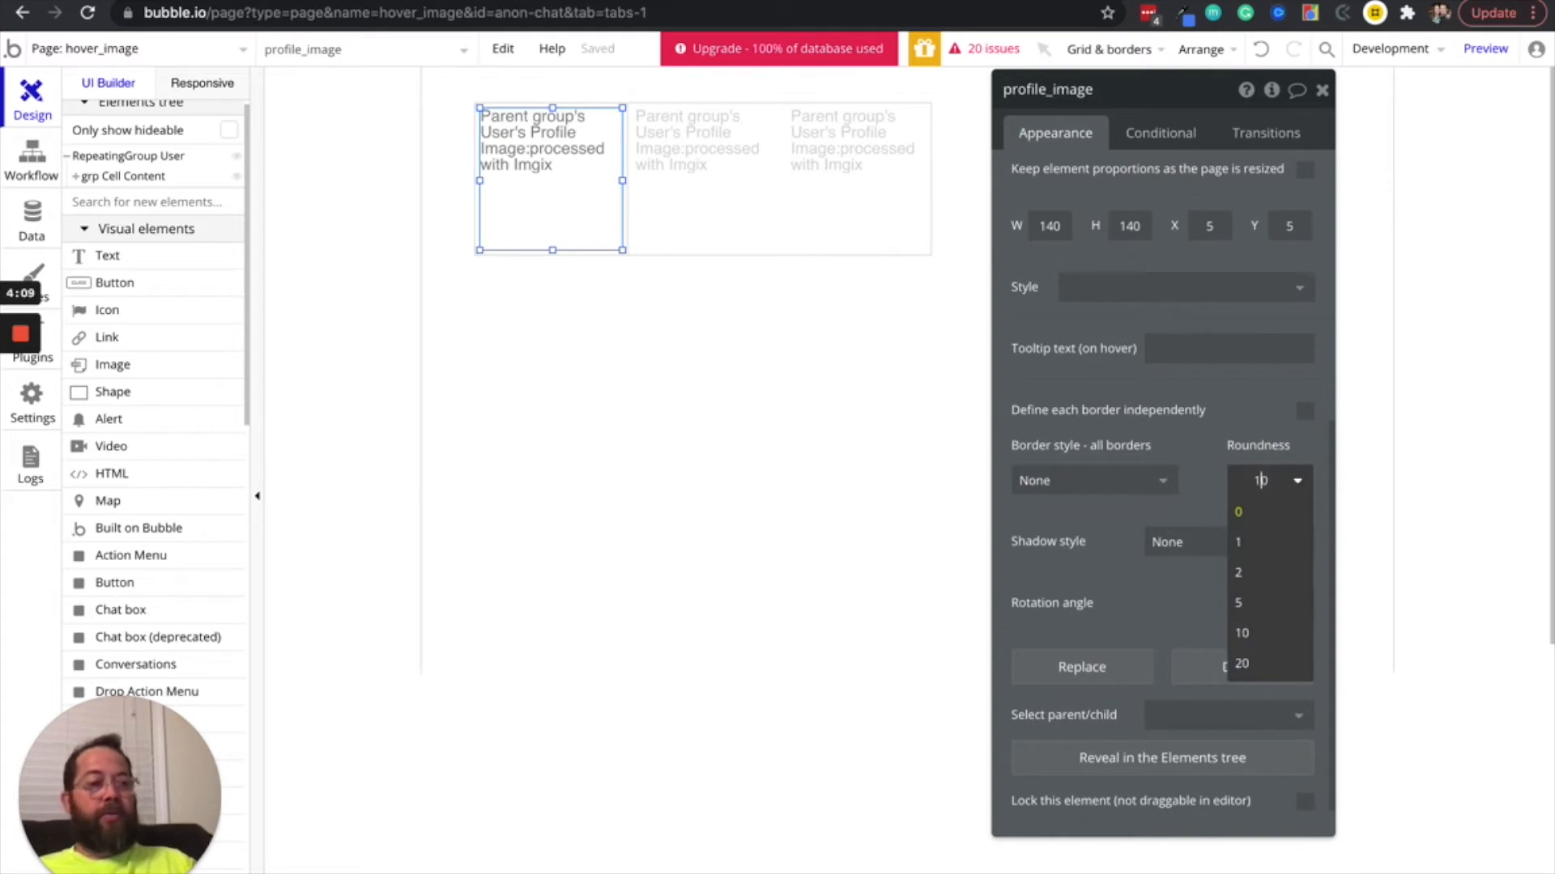
click(1194, 411)
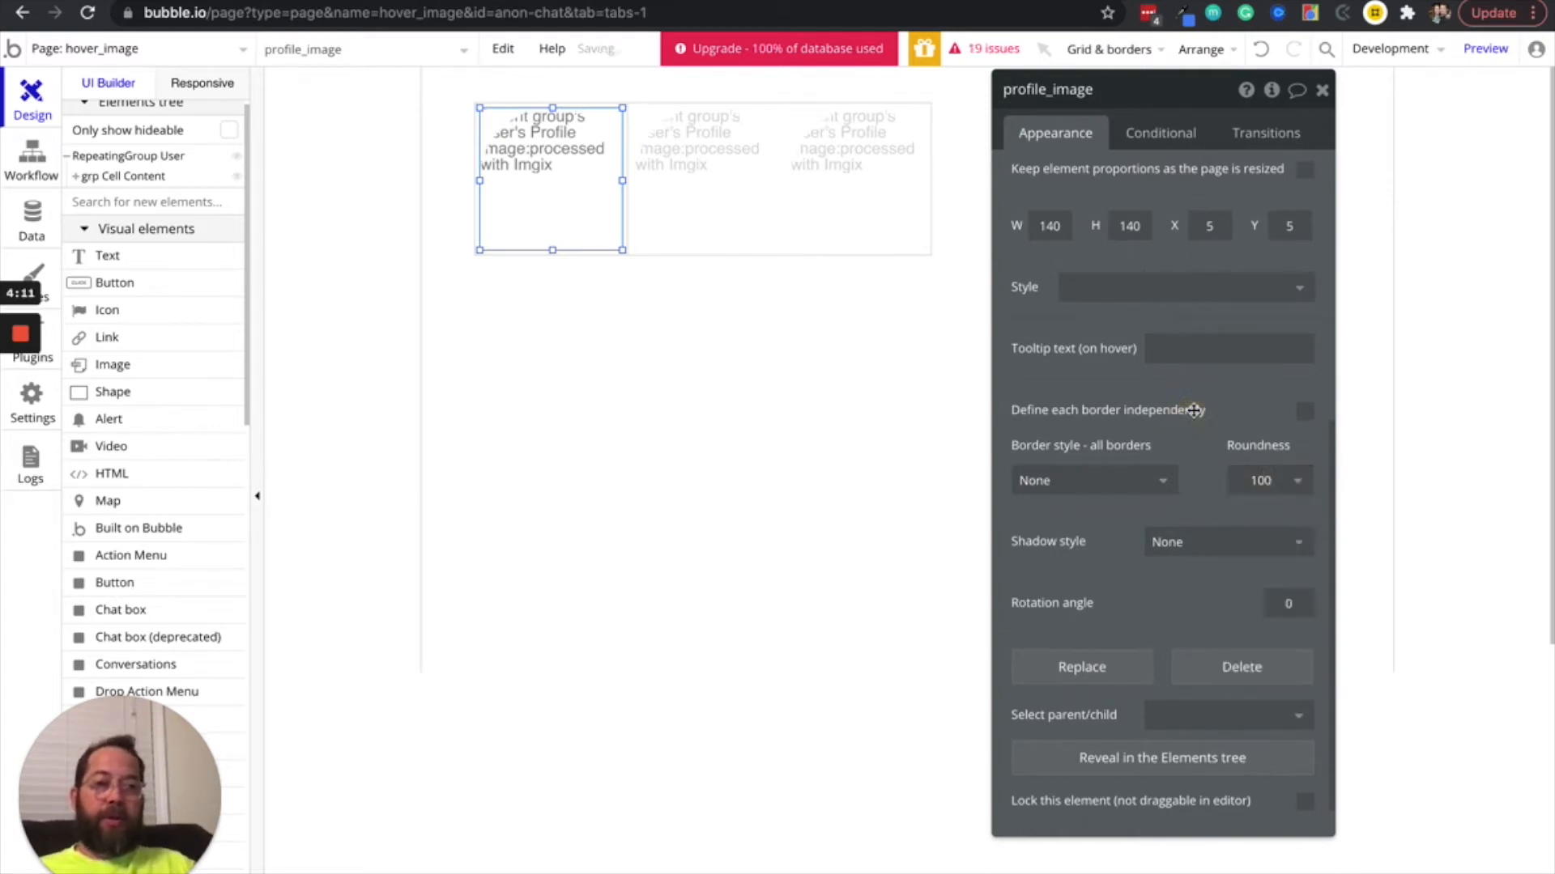
Give profile_image a Solid border on all sides with a width of 10
click(1065, 484)
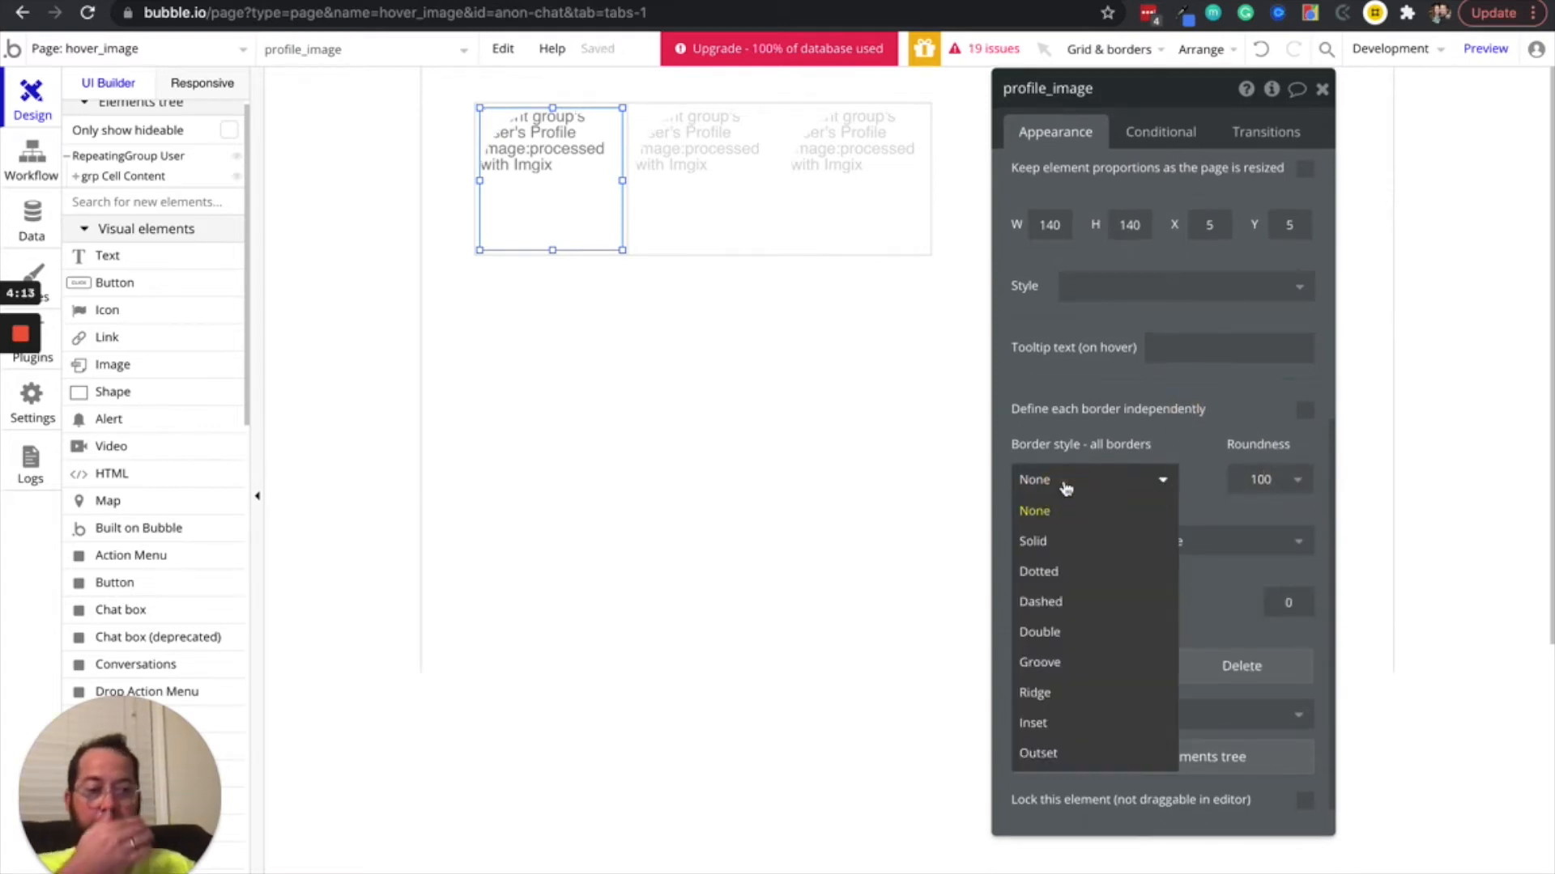
click(1056, 542)
click(1129, 535)
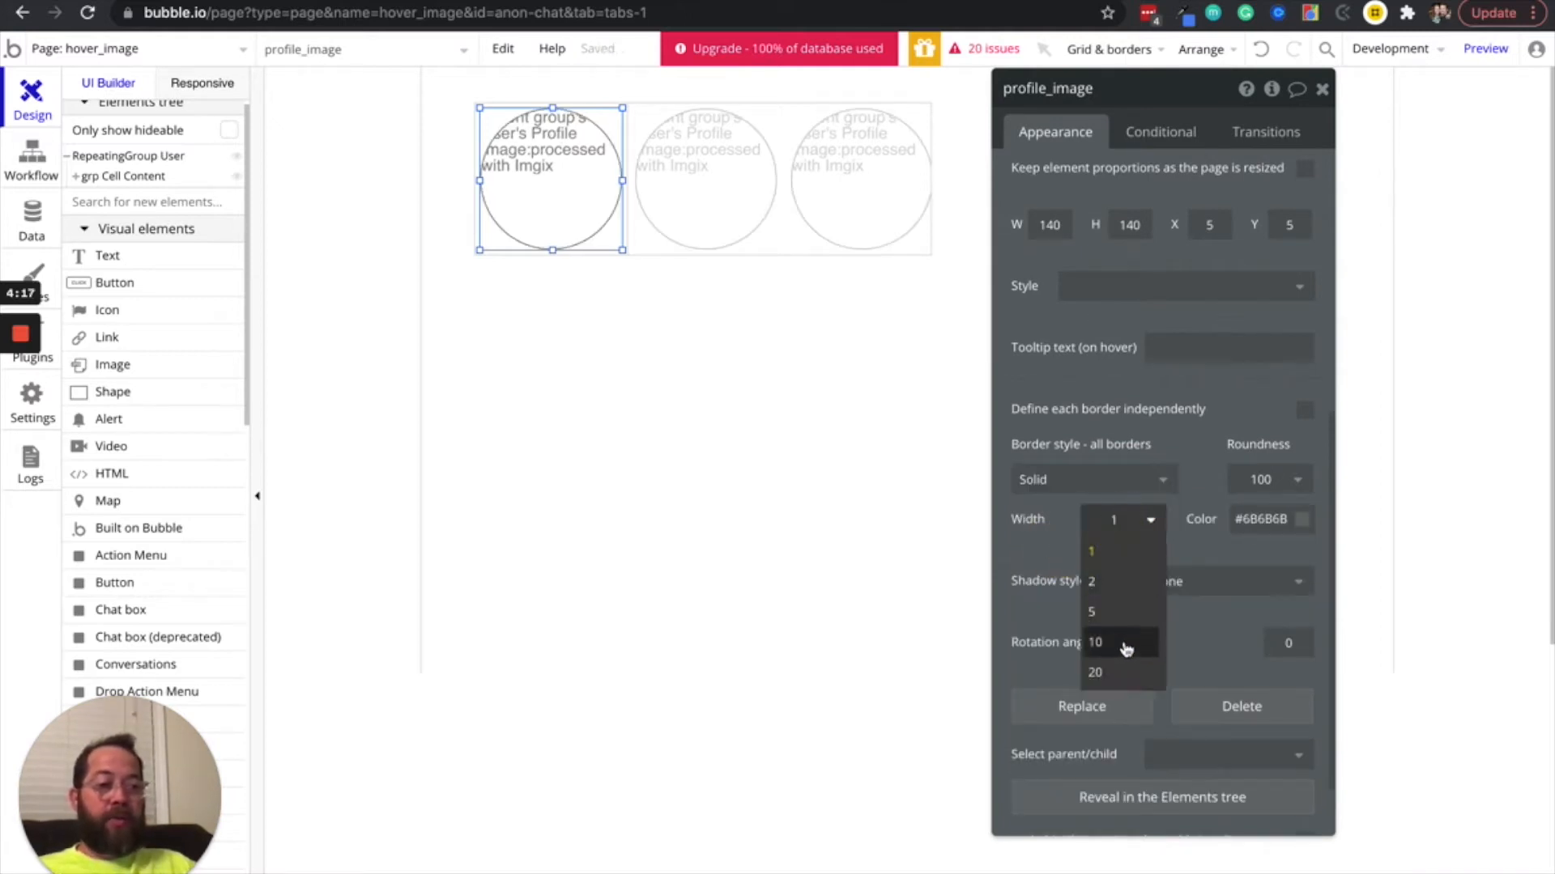
click(1126, 645)
Set the border color of profile_image to #FFFFFF and make it fully transparent
click(1285, 519)
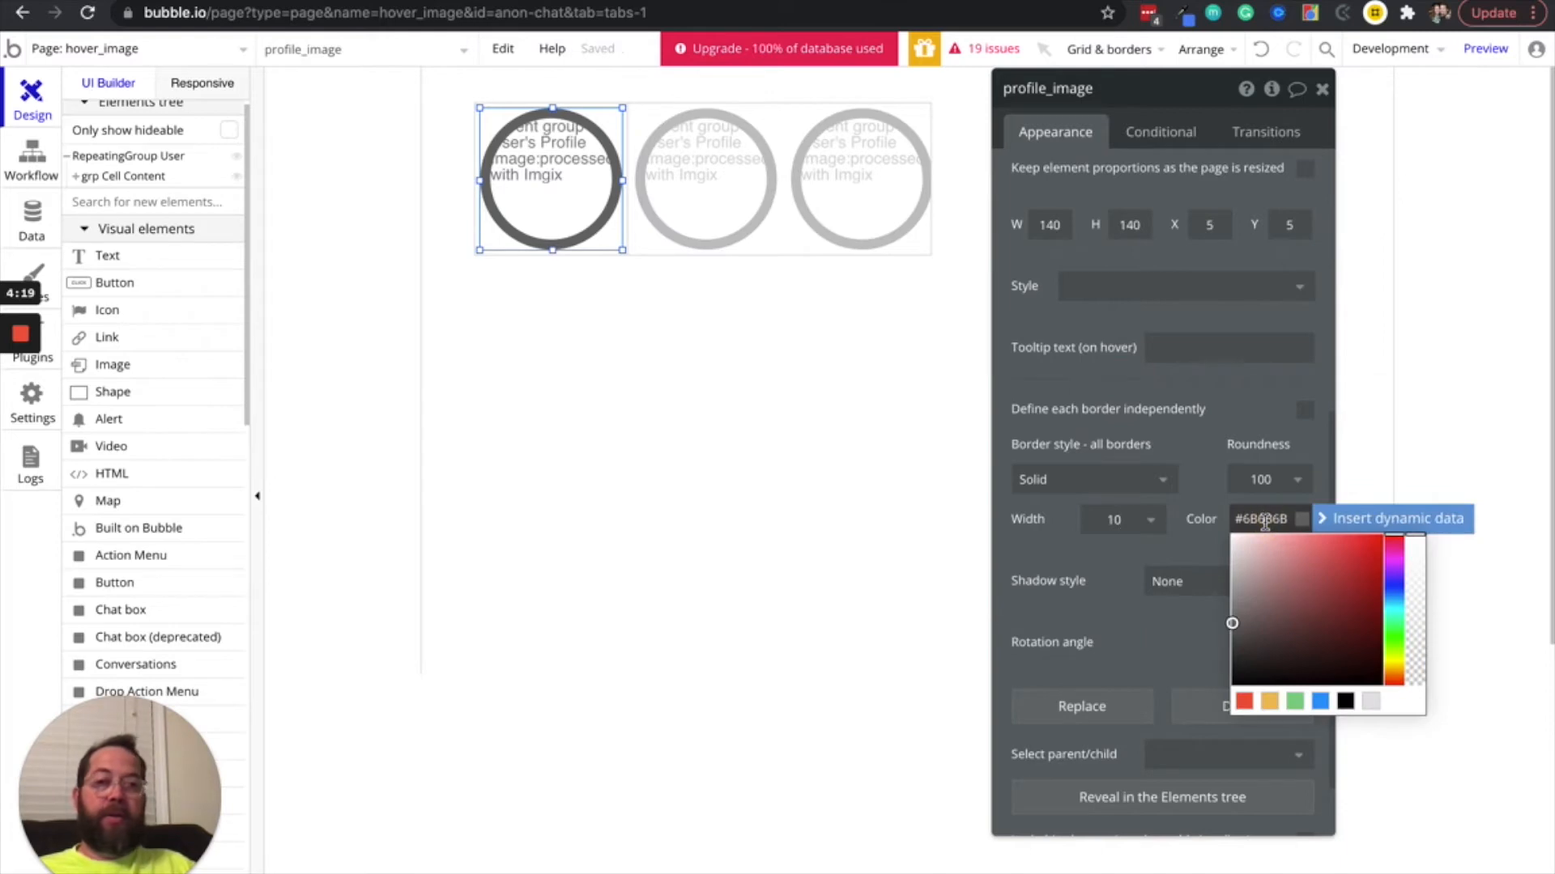
drag(1268, 578, 1195, 514)
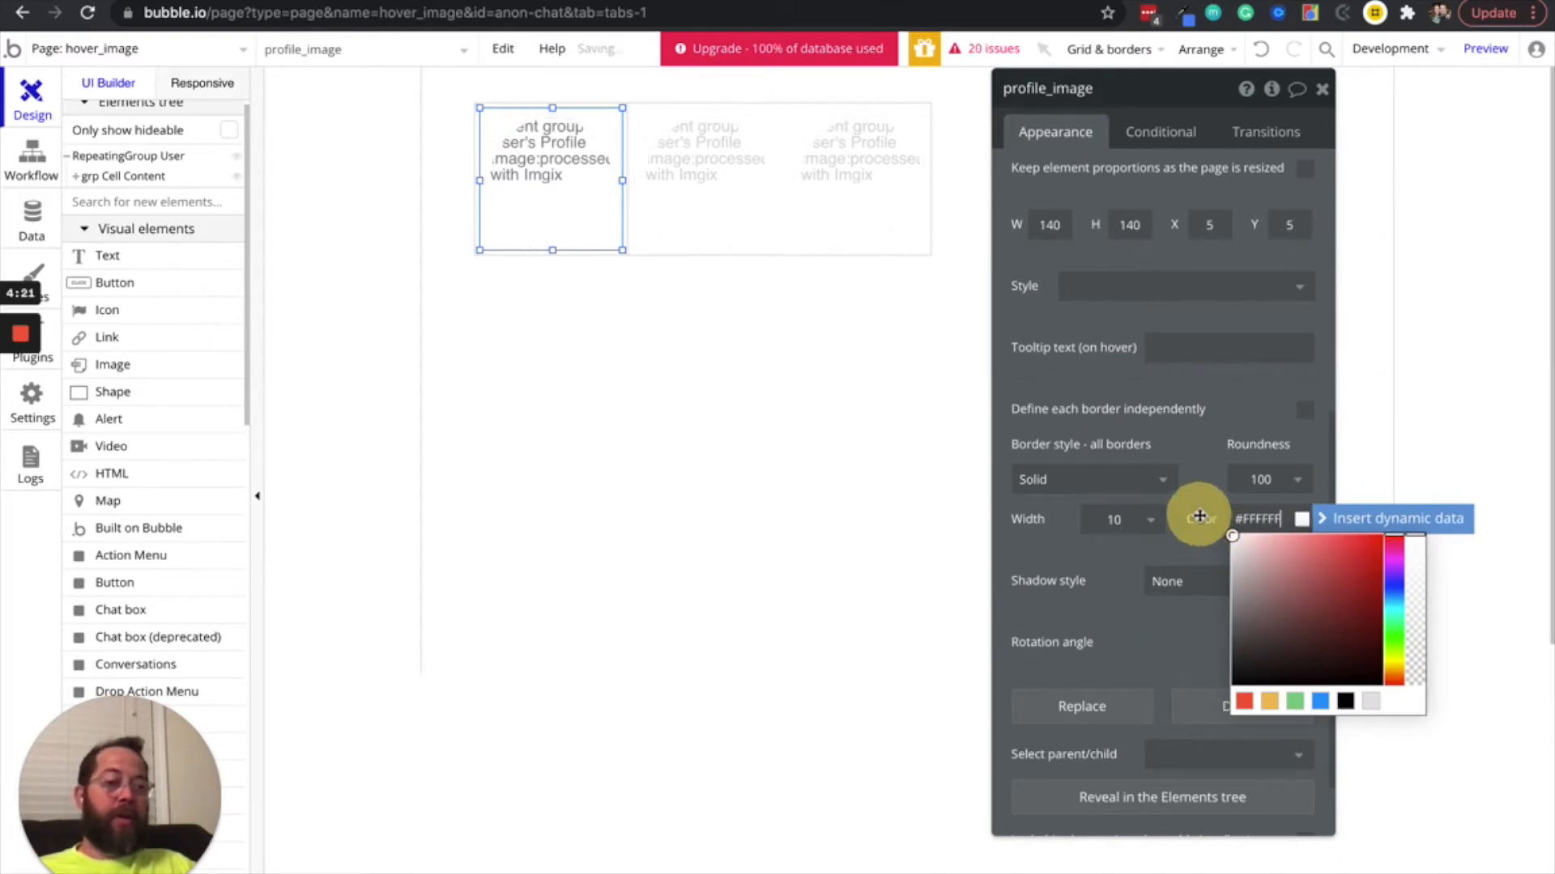
drag(1416, 541, 1423, 717)
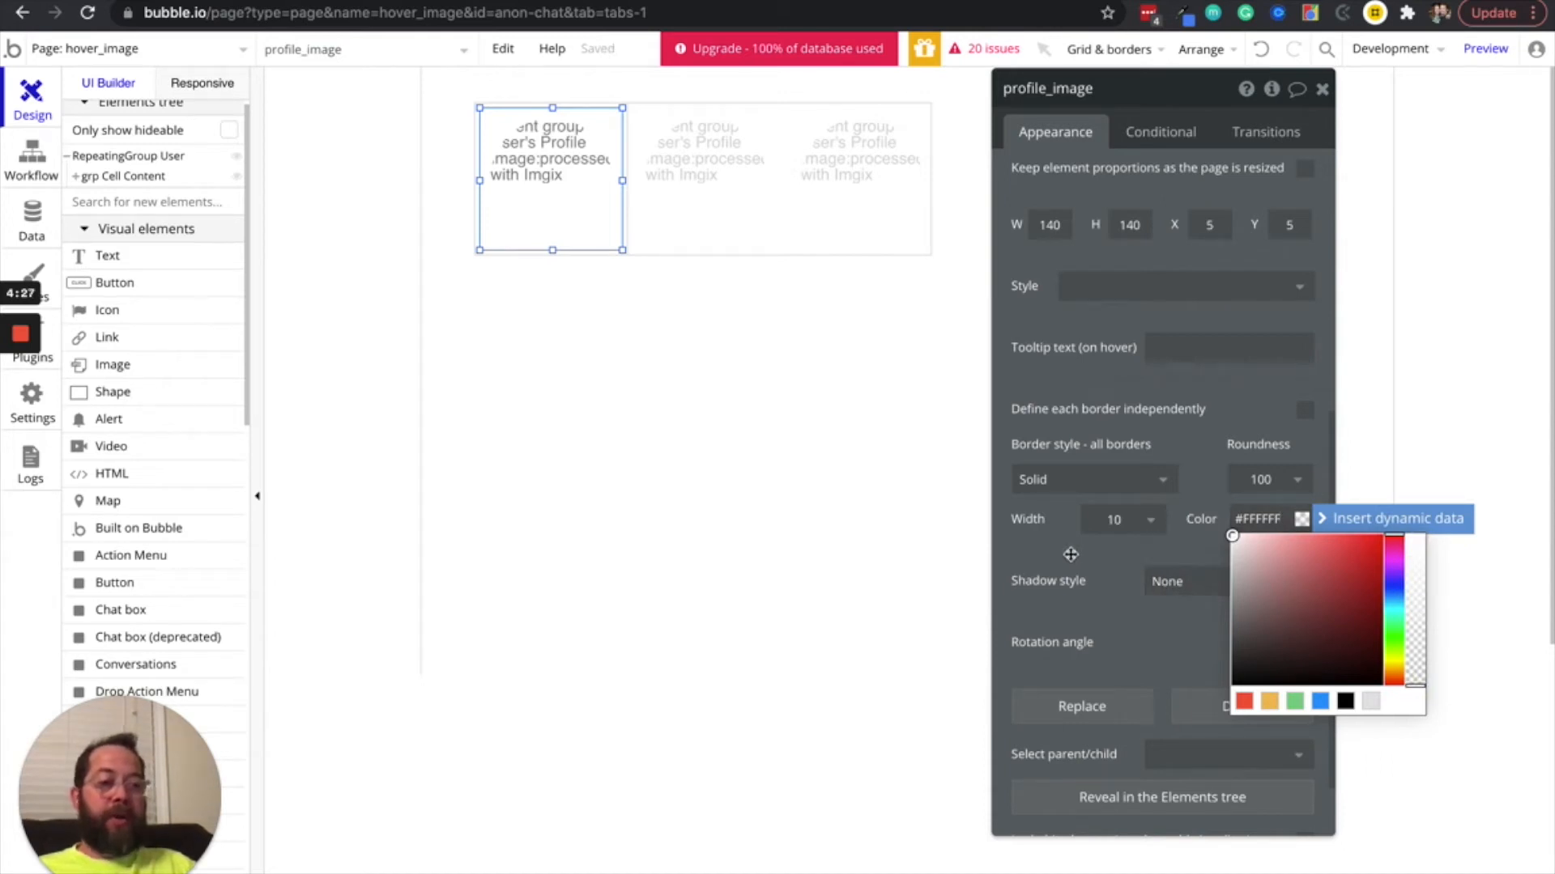
click(1069, 554)
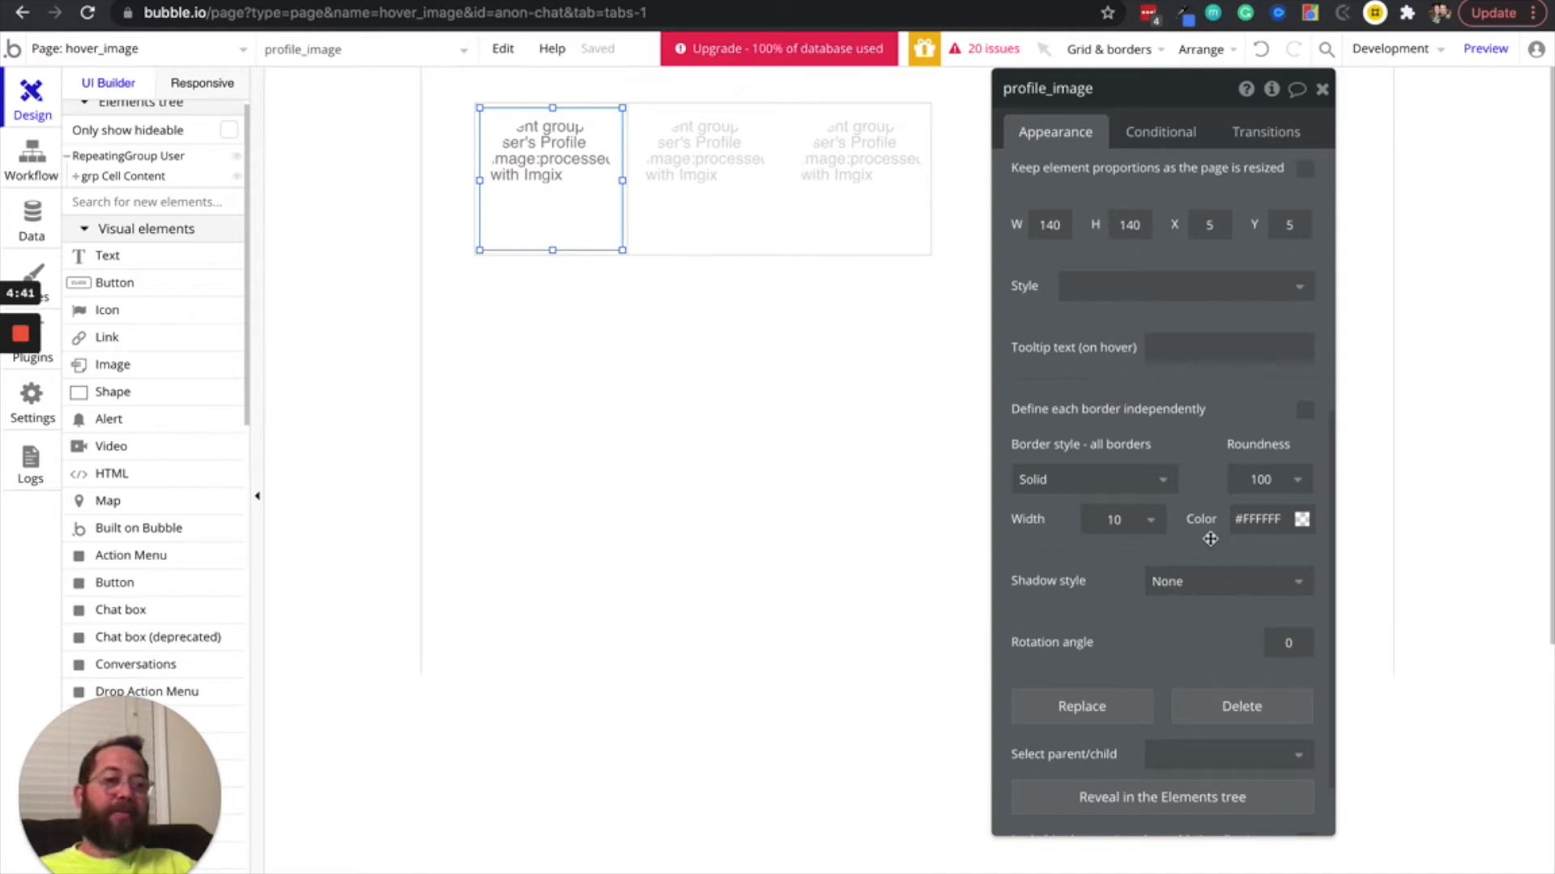
Preview the hover_image page to check the round profile images, and return to the editor
scroll(1123, 394, down, 3)
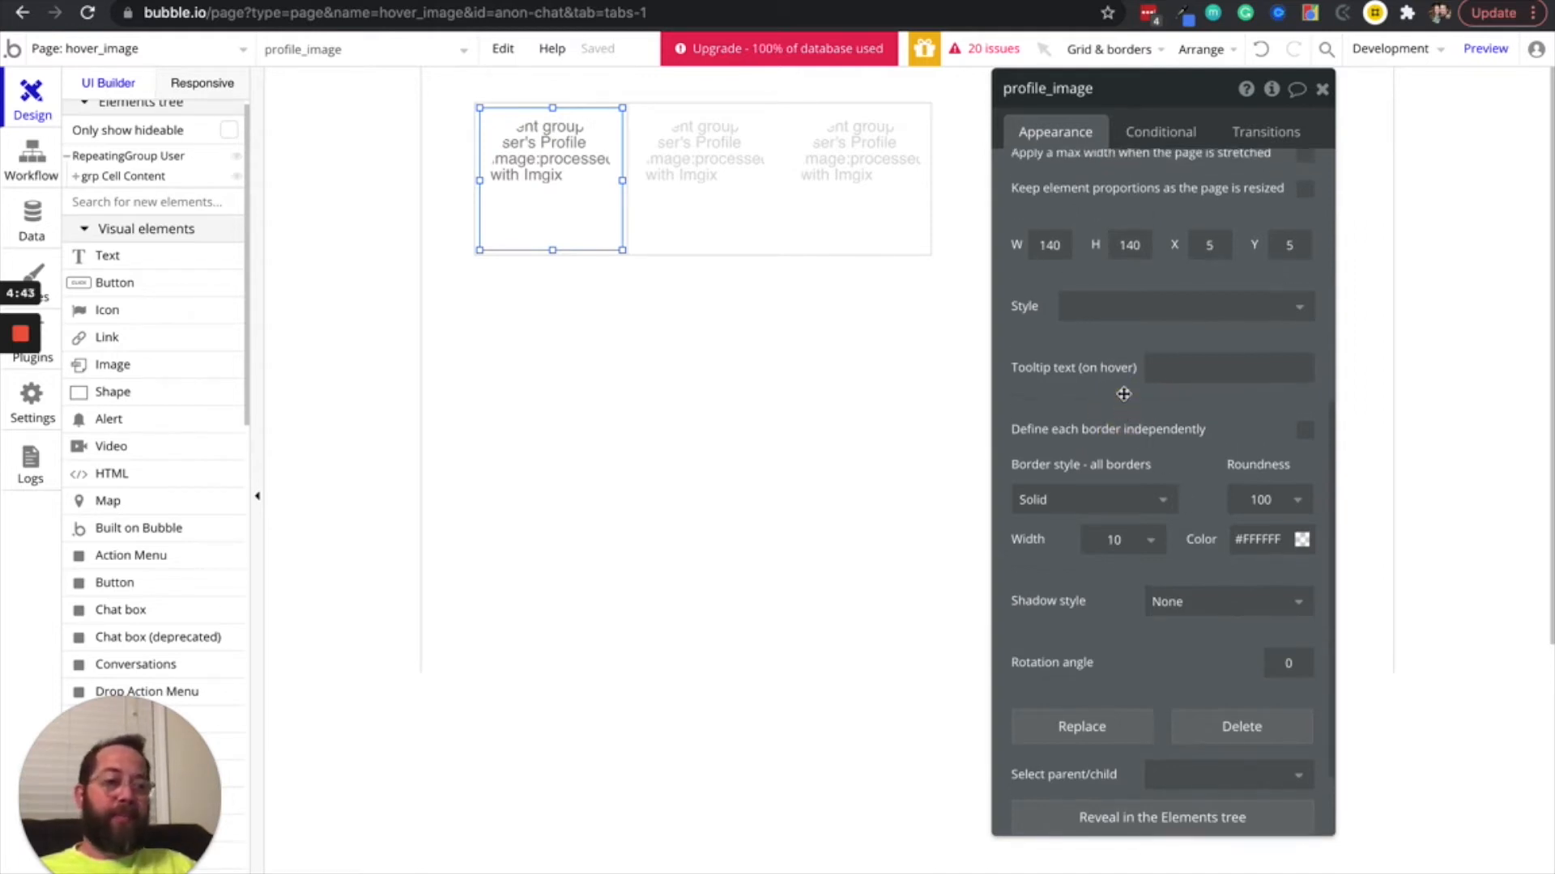
scroll(1123, 393, up, 10)
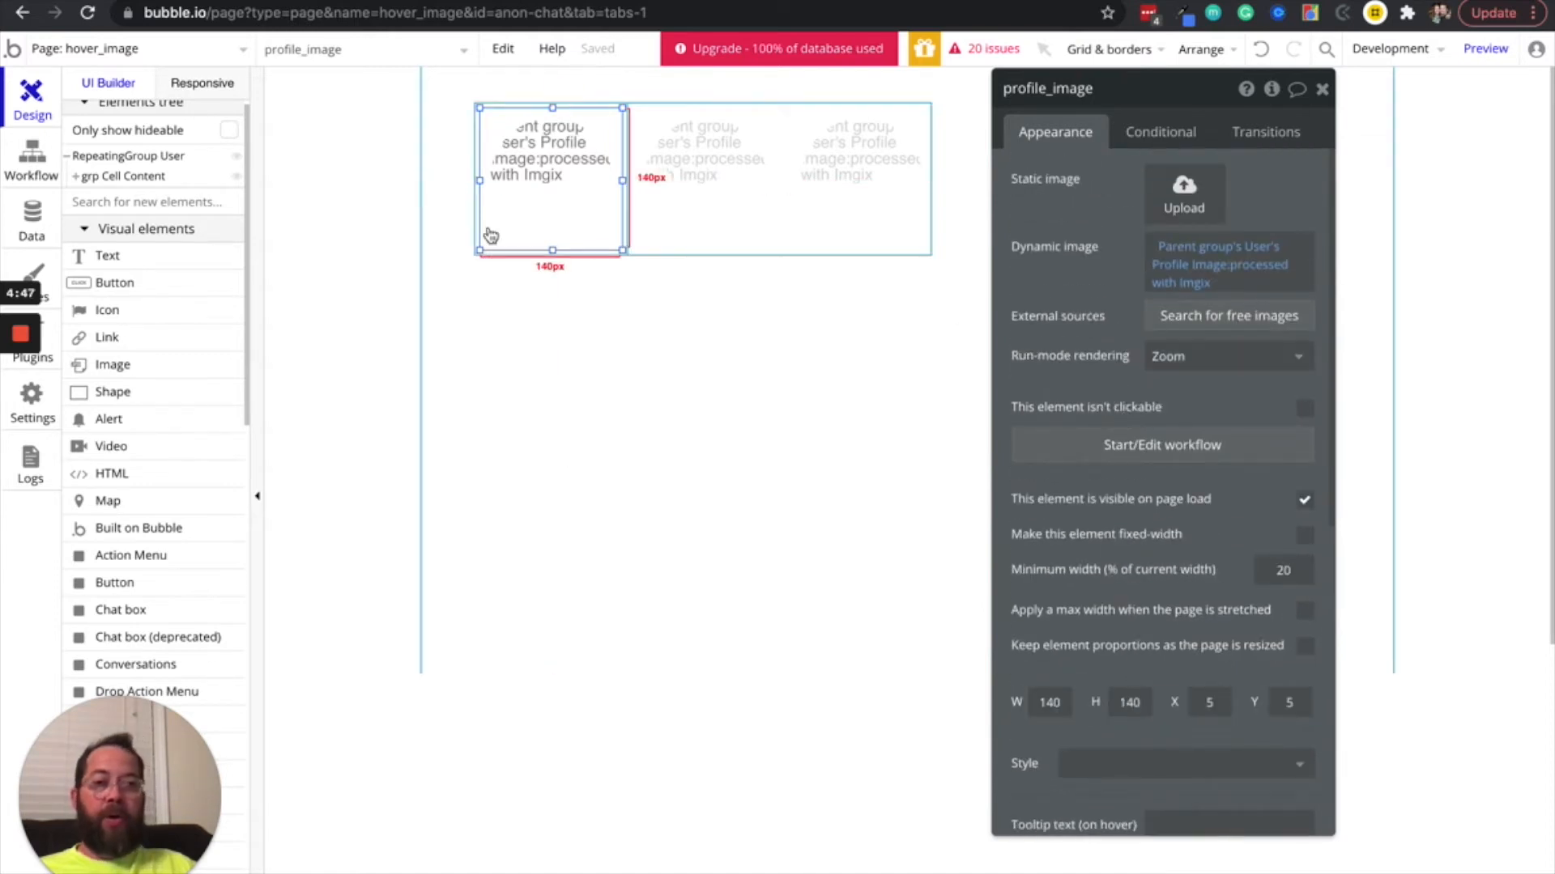
click(1486, 48)
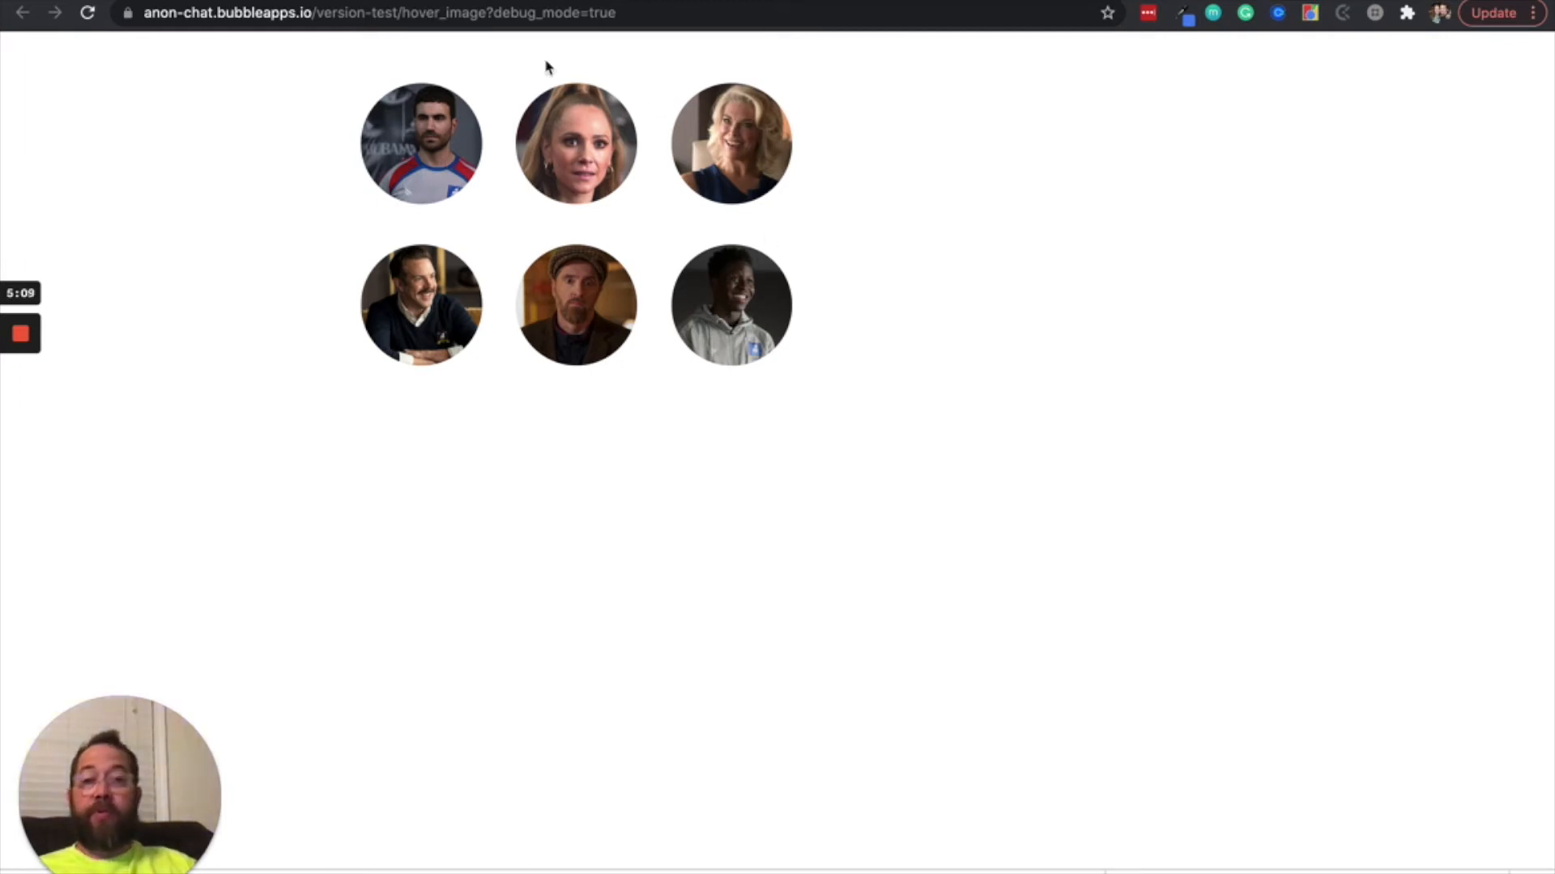
click(874, 0)
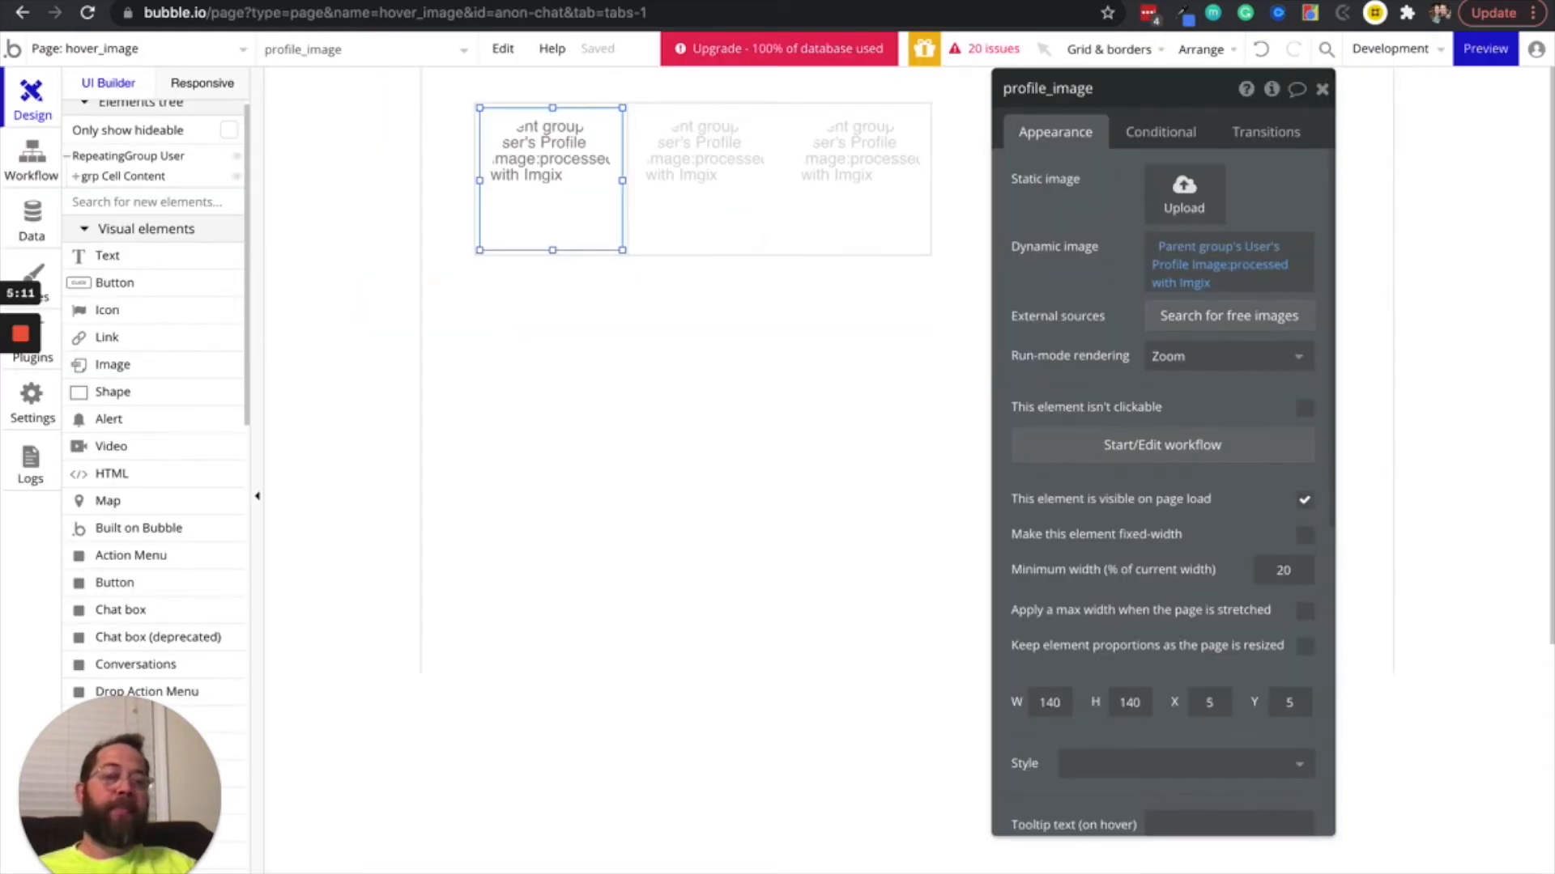
Add a condition to profile_image that applies when grp Cell Content is hovered
drag(1063, 218, 1021, 212)
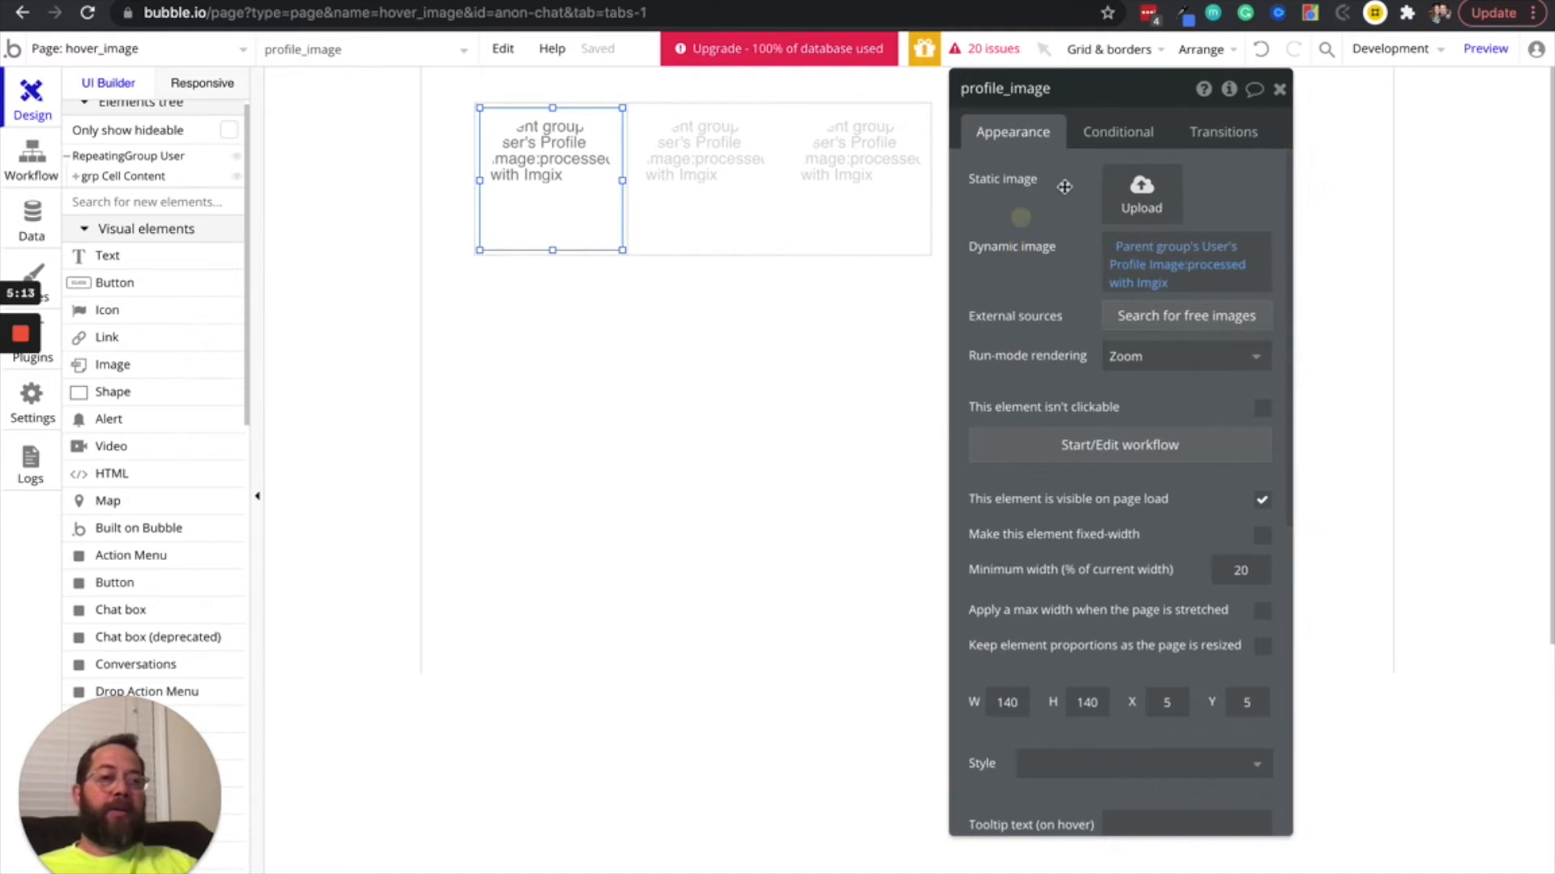
click(1102, 135)
click(1041, 176)
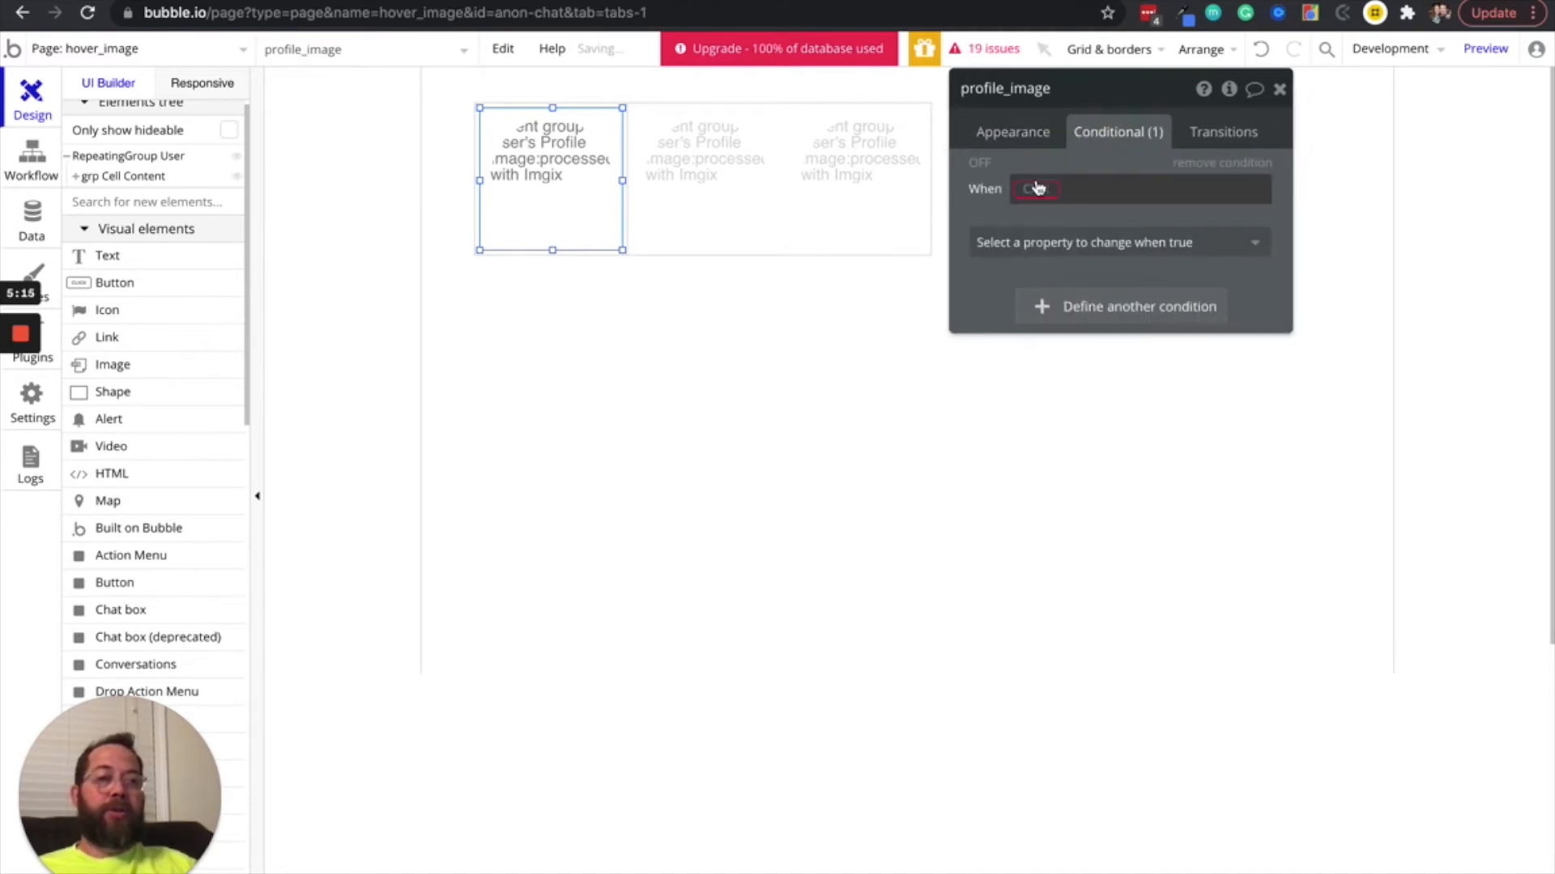
click(1034, 186)
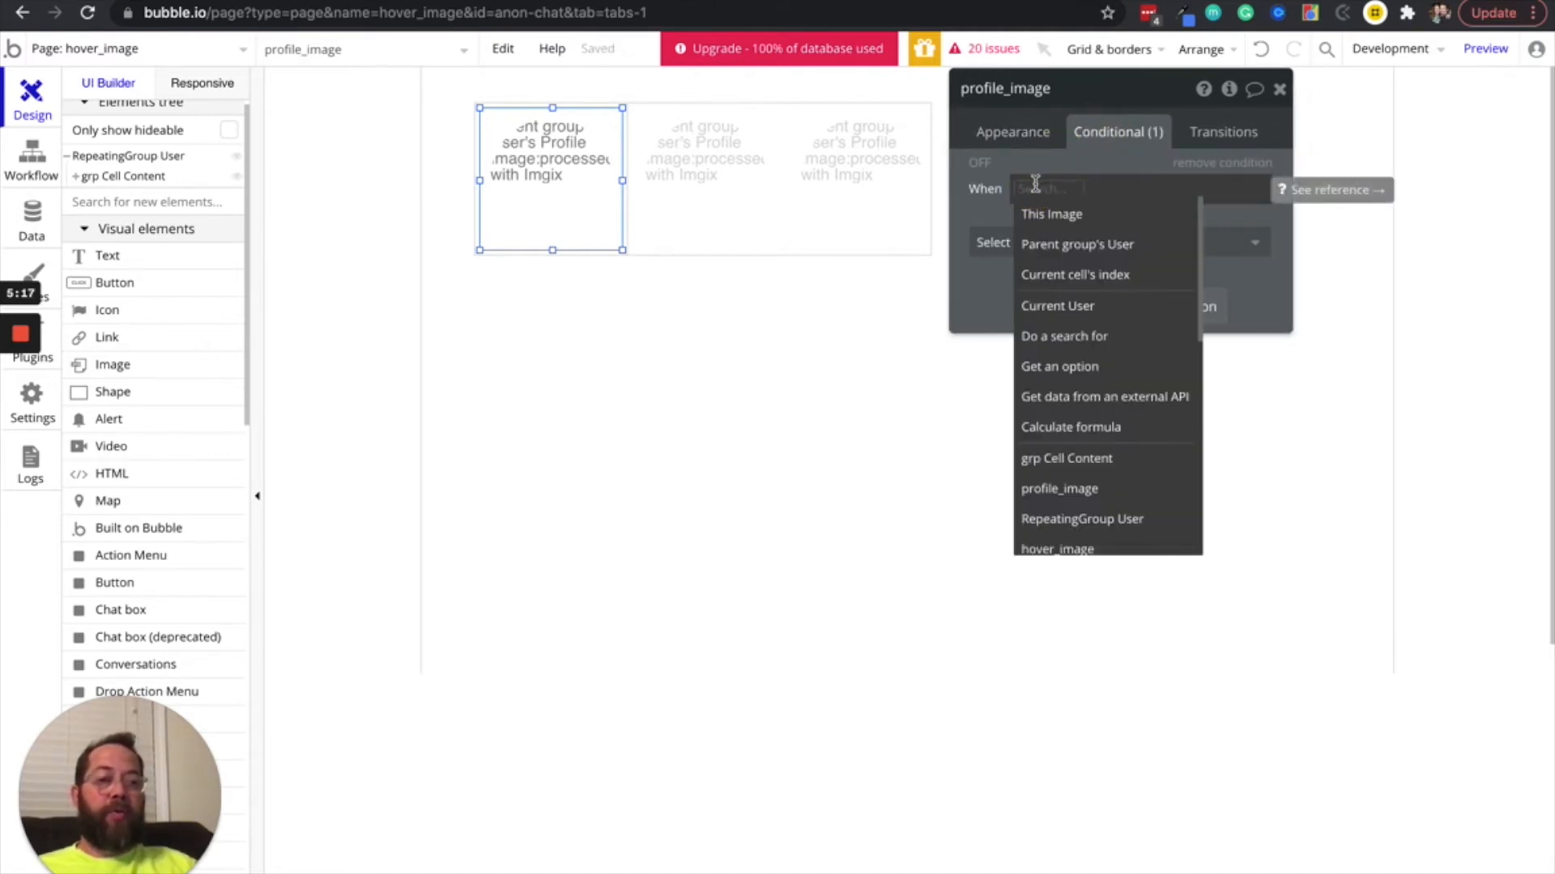
click(1059, 459)
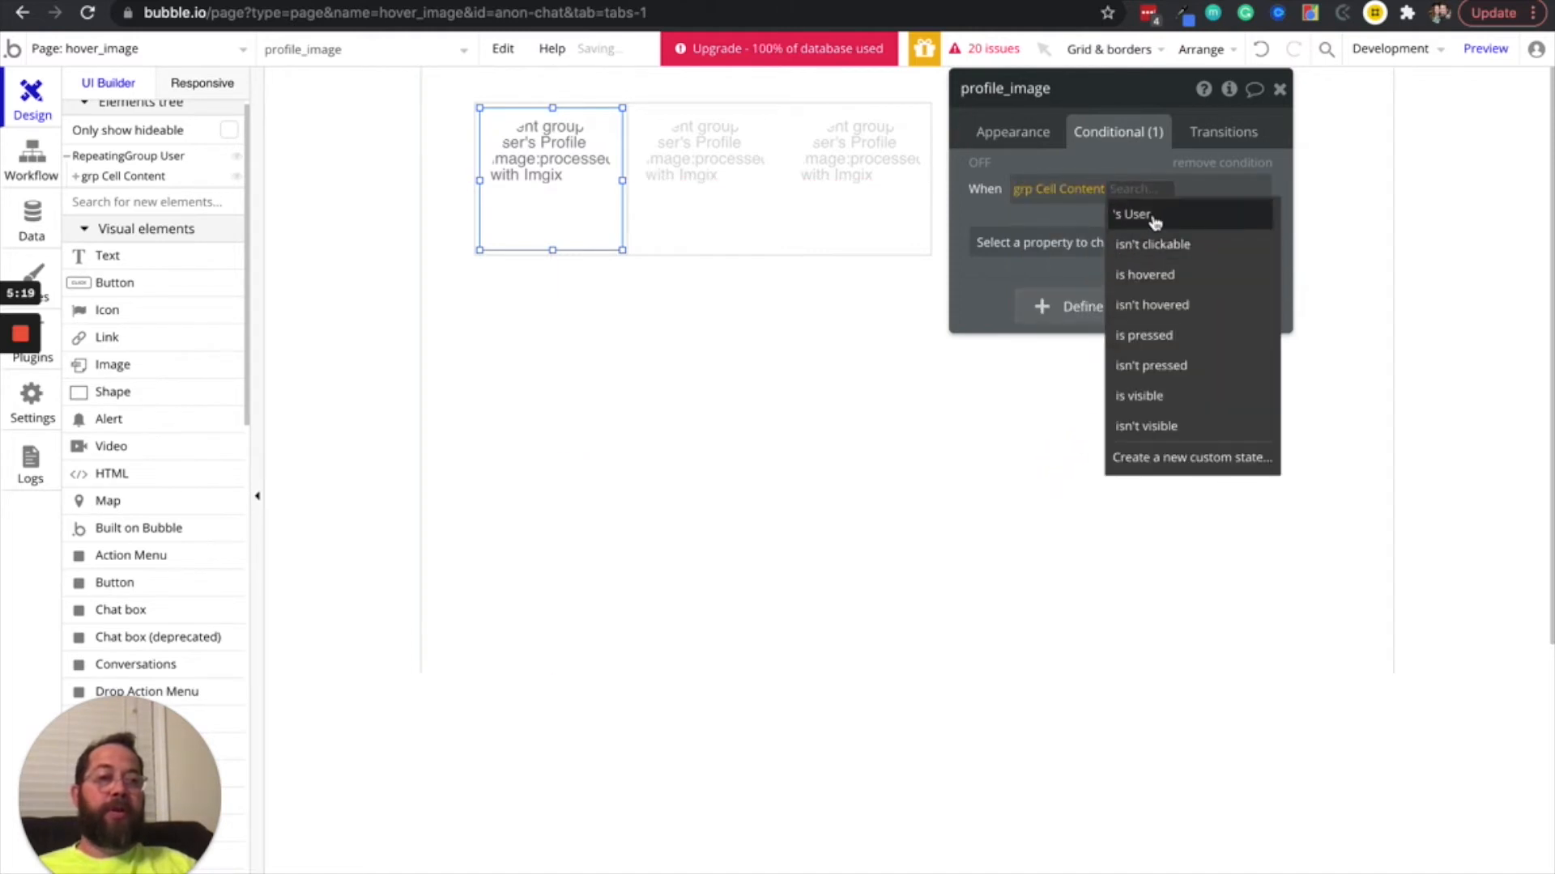
click(1173, 288)
Make the hover condition change "Border width - all borders" to 1
click(1145, 243)
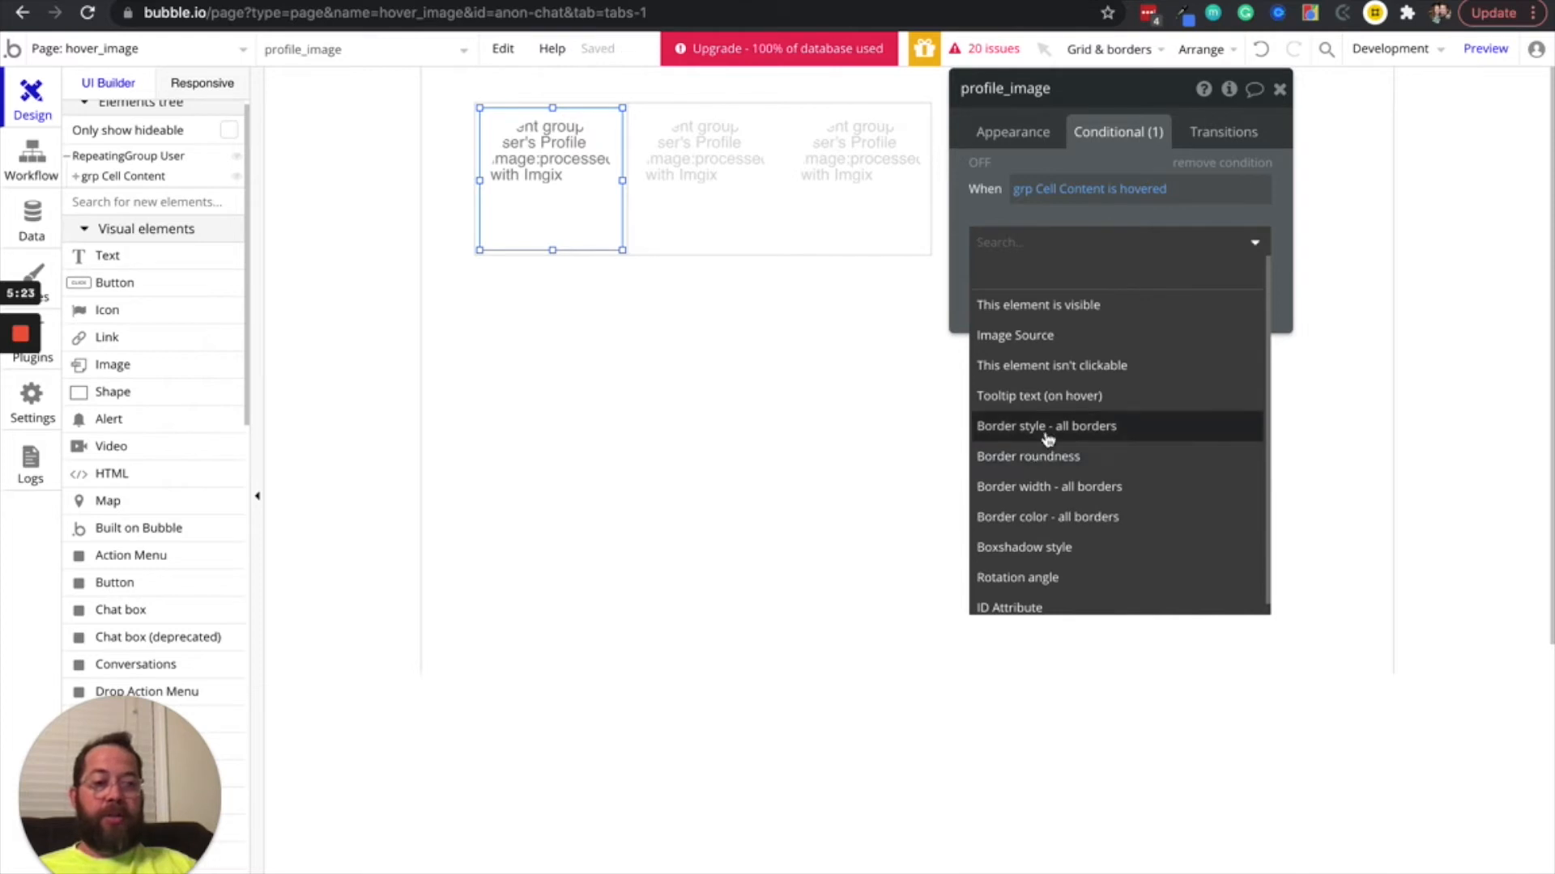
click(1048, 487)
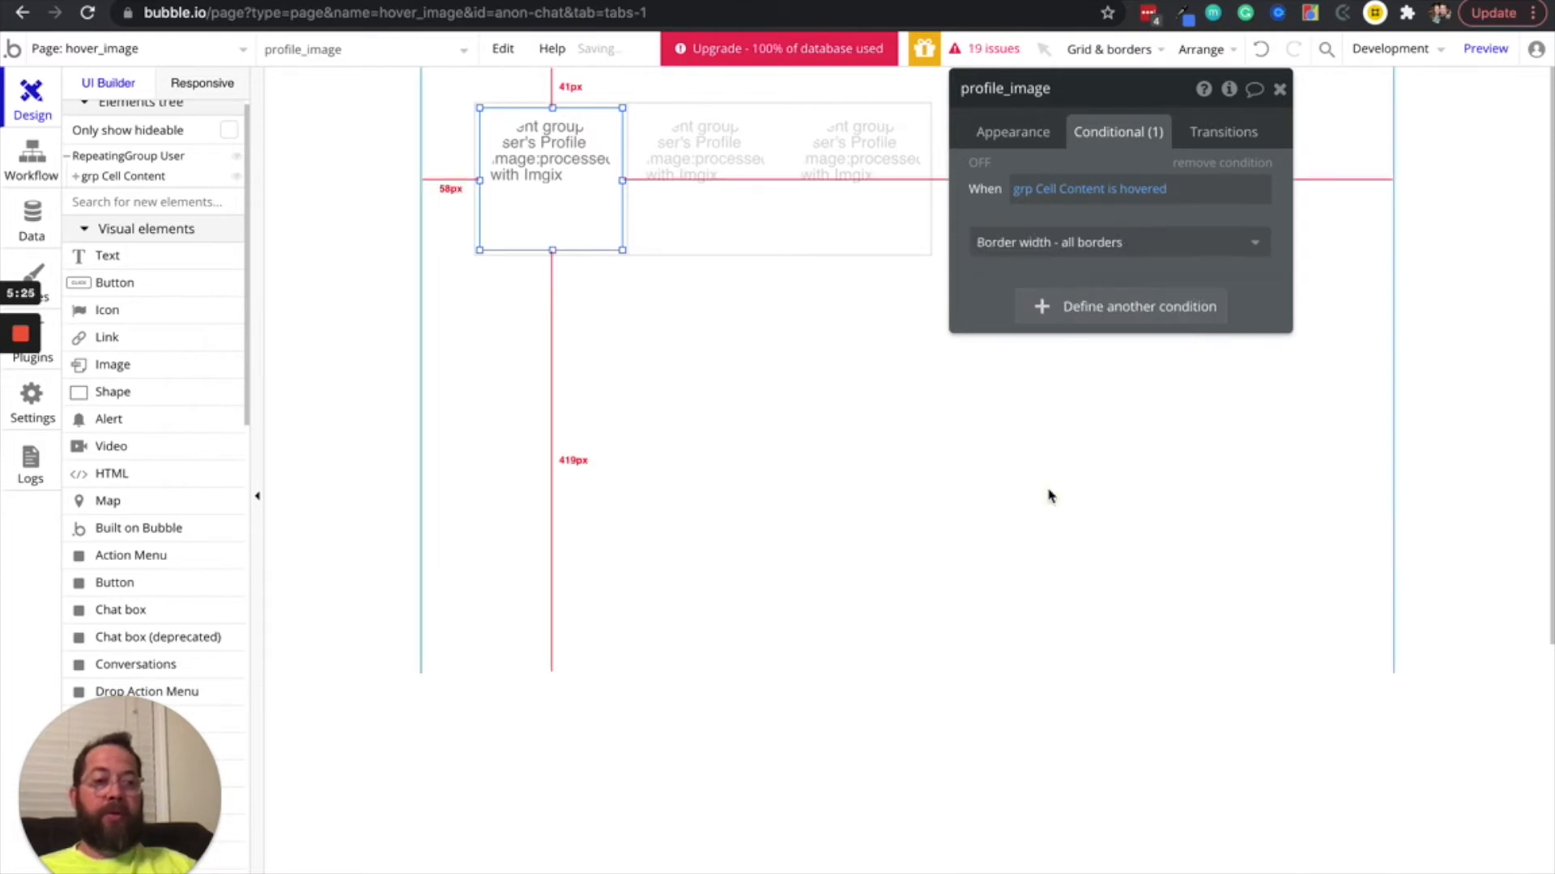
click(1213, 237)
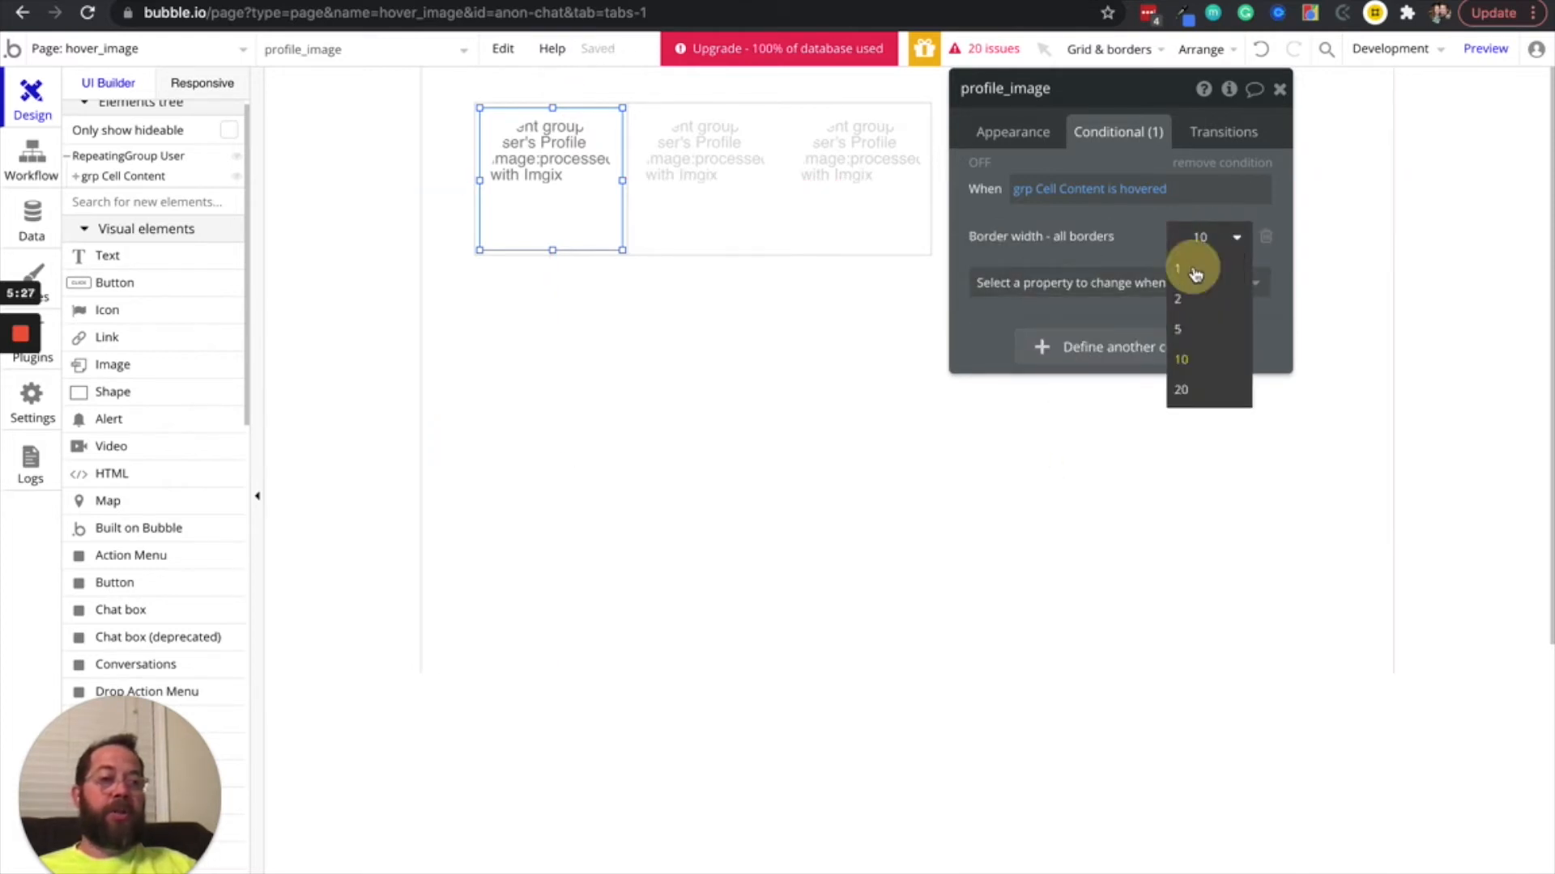
click(1192, 266)
Reload the page preview, check the hover effect on the profile images, and return to the editor
click(1147, 2)
key(super+r)
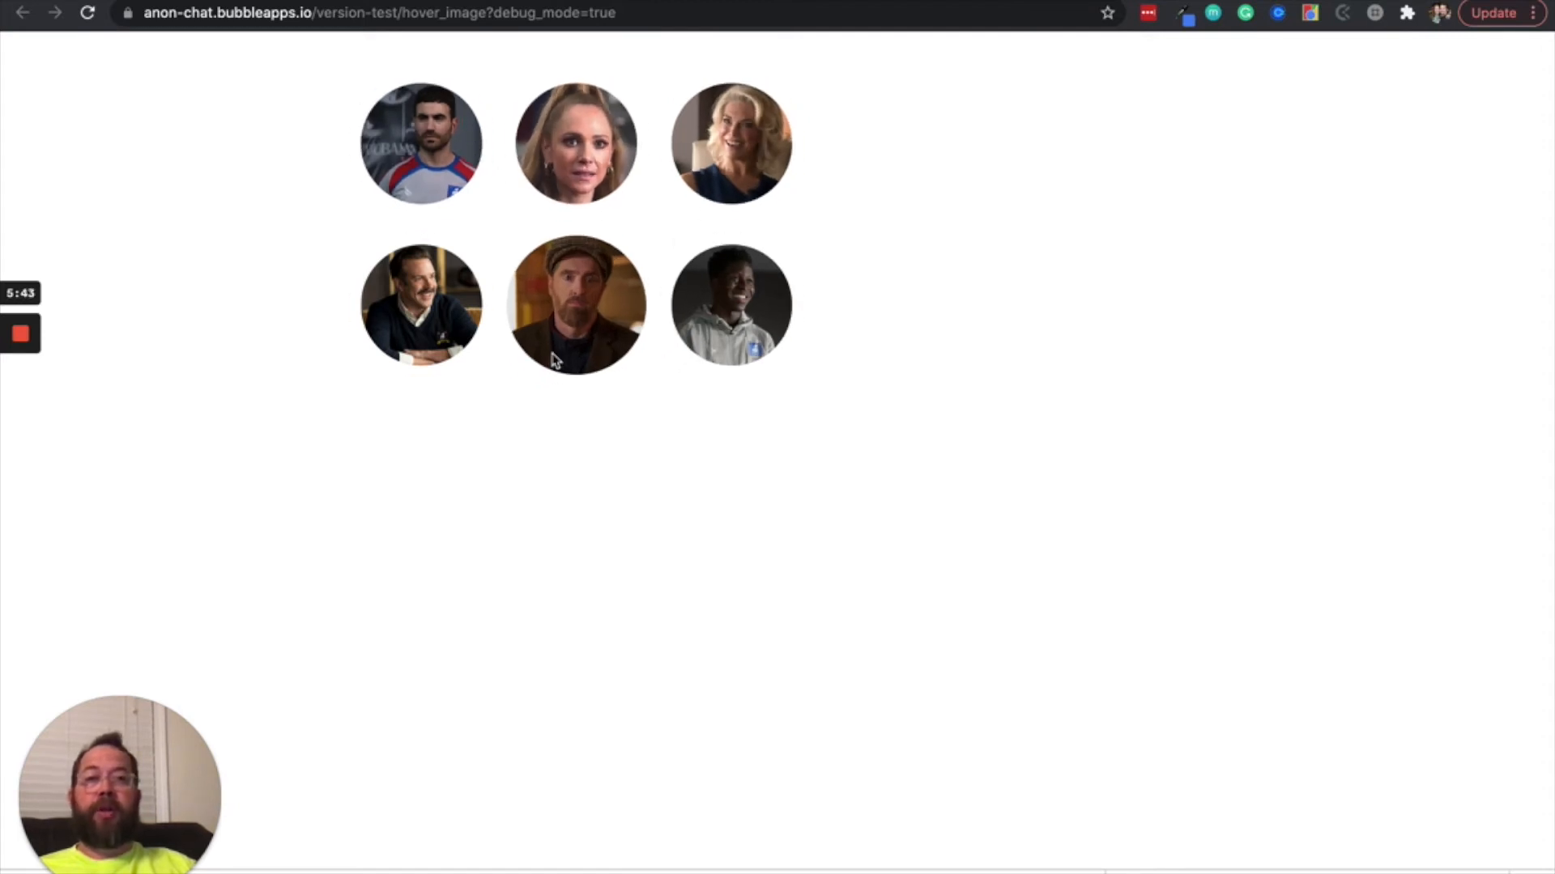
click(856, 0)
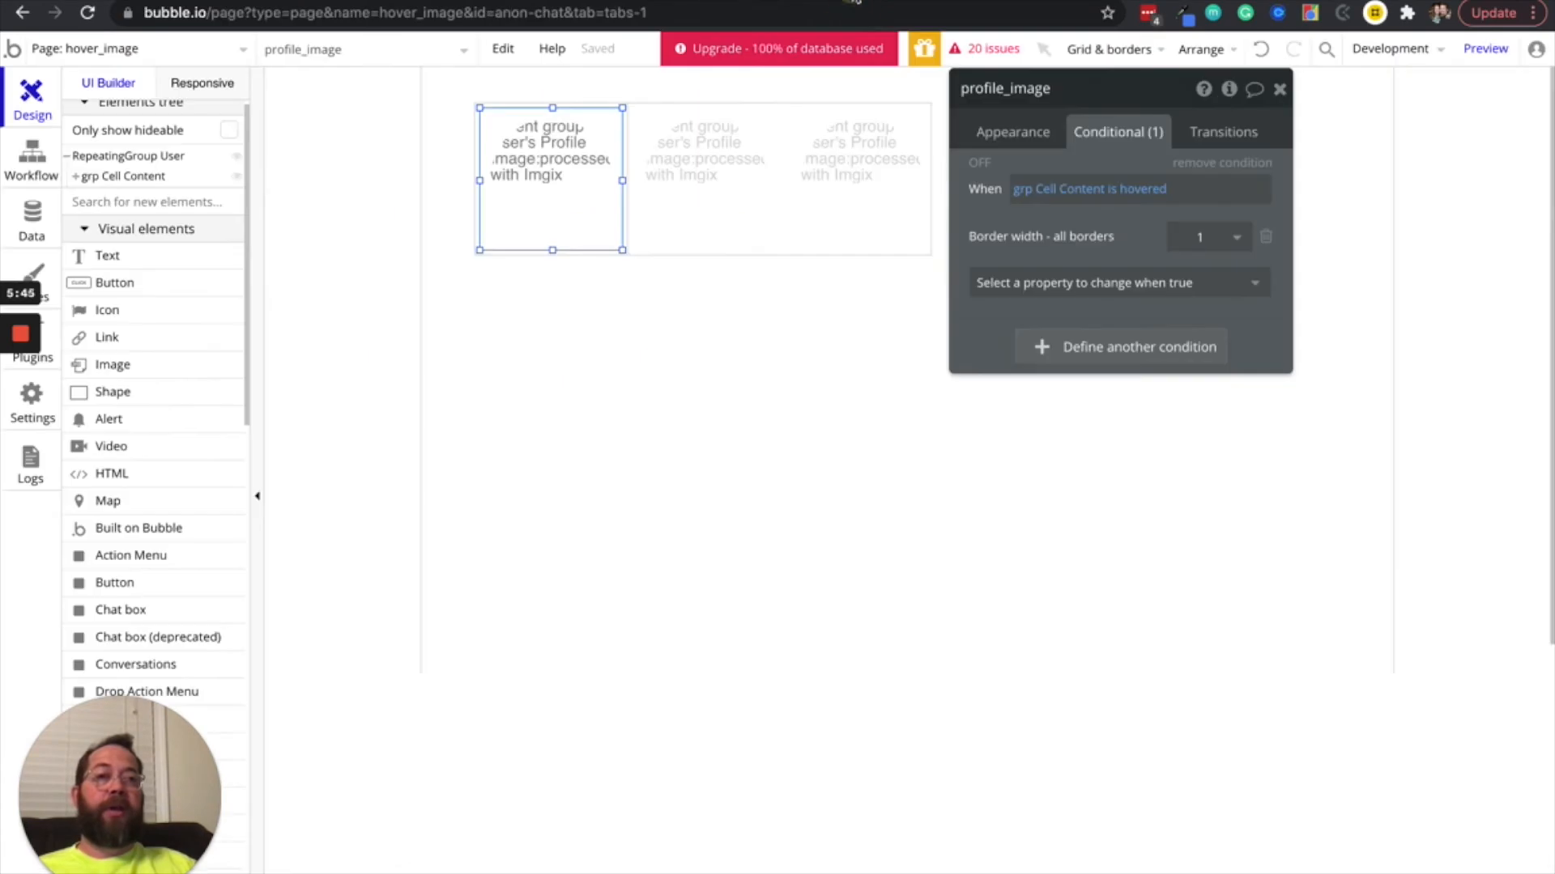
Add a transition for "Border width - all borders" to profile_image with Ease-in-out easing and a 300 ms duration
click(1200, 130)
click(1097, 178)
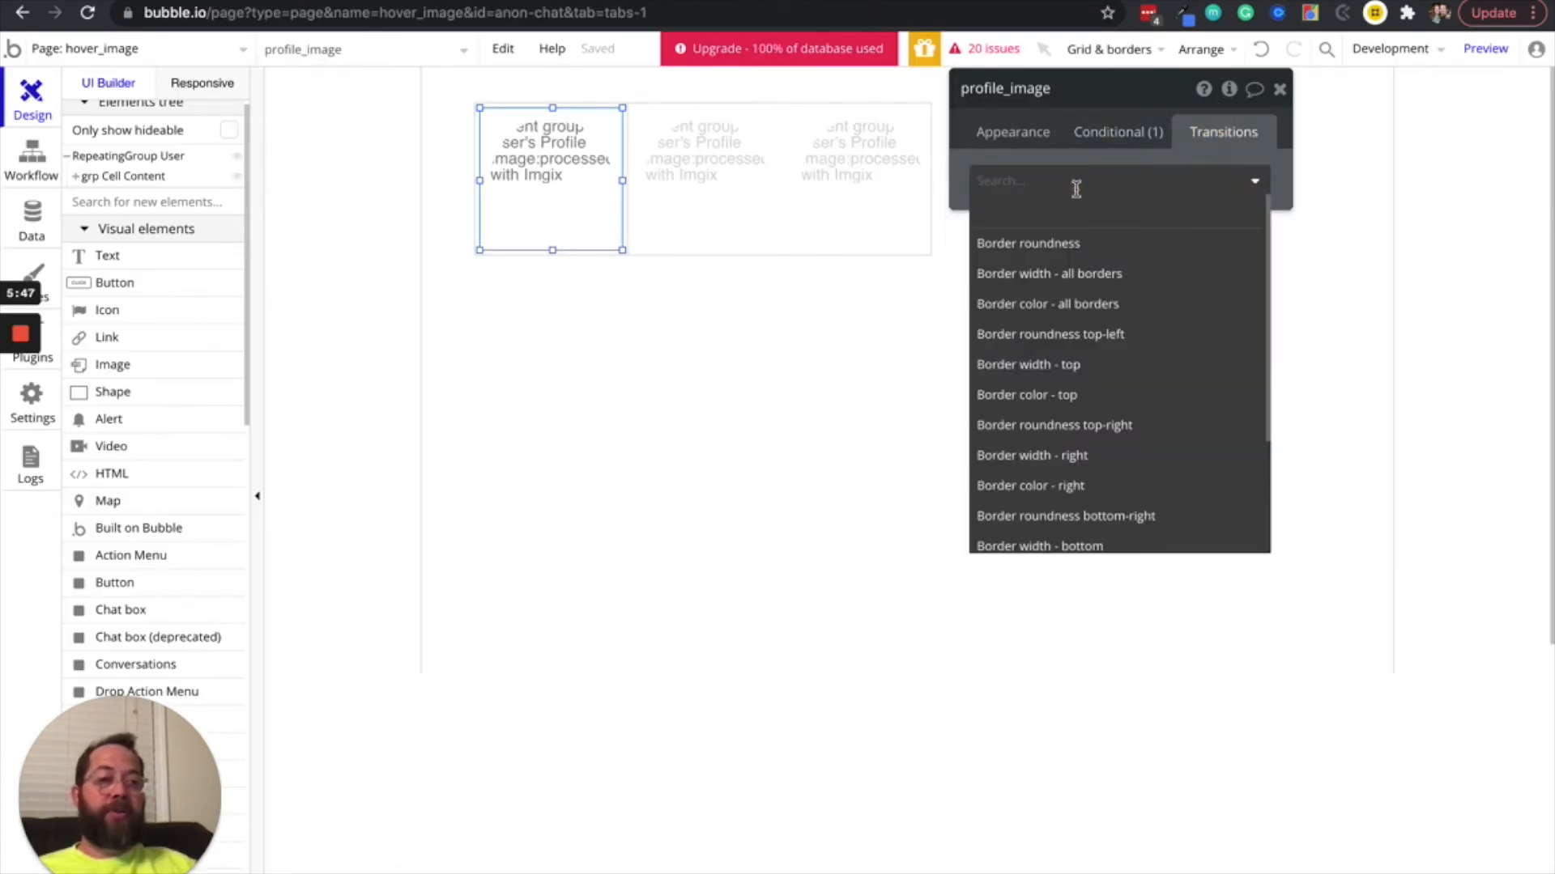
click(1007, 273)
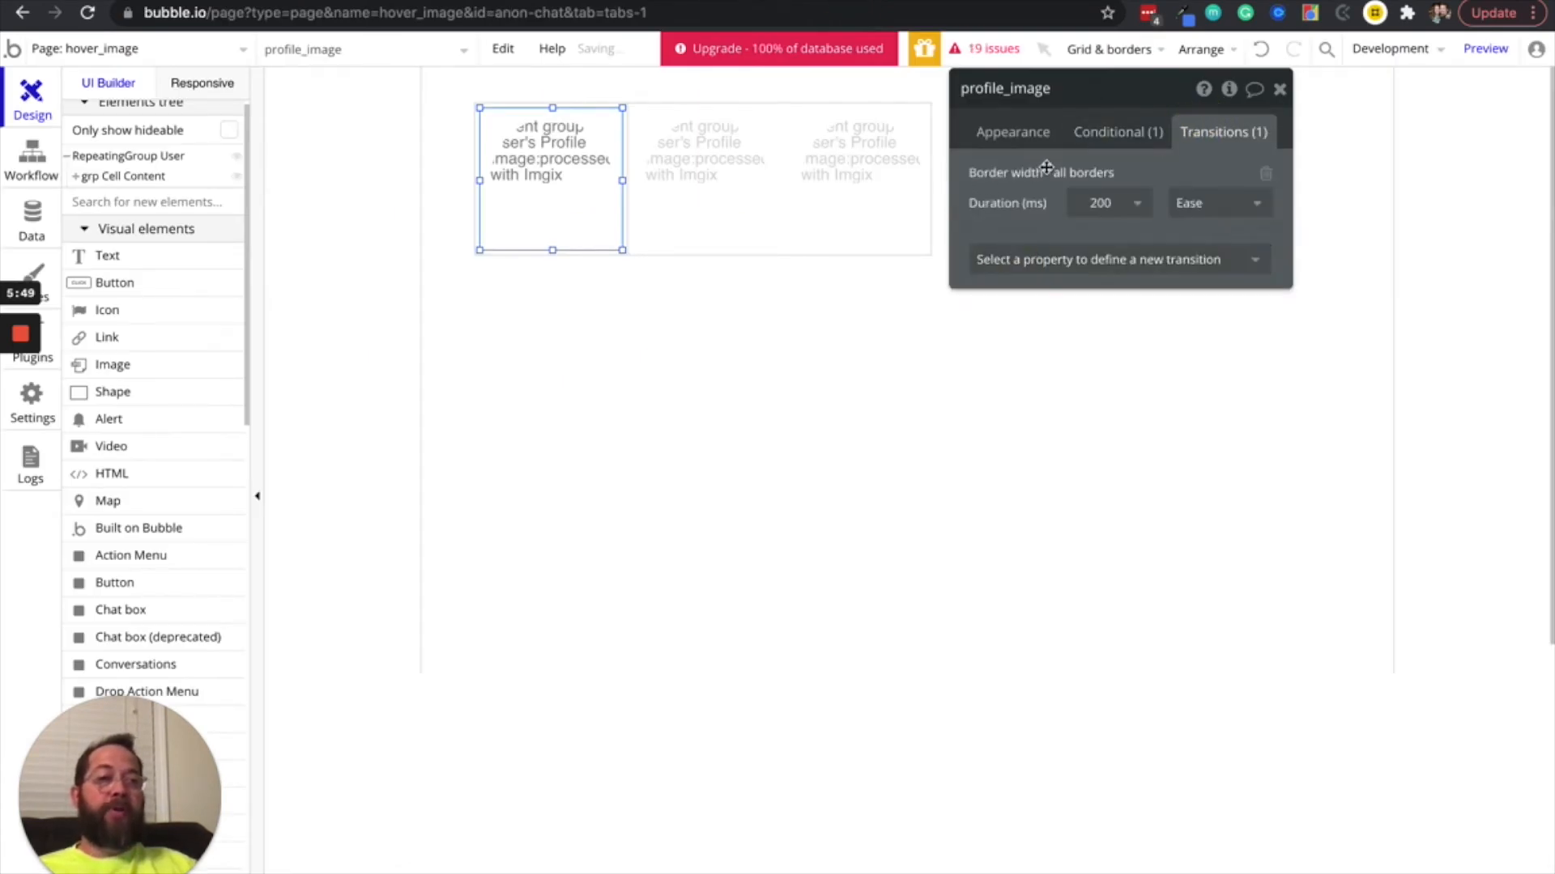
click(1199, 204)
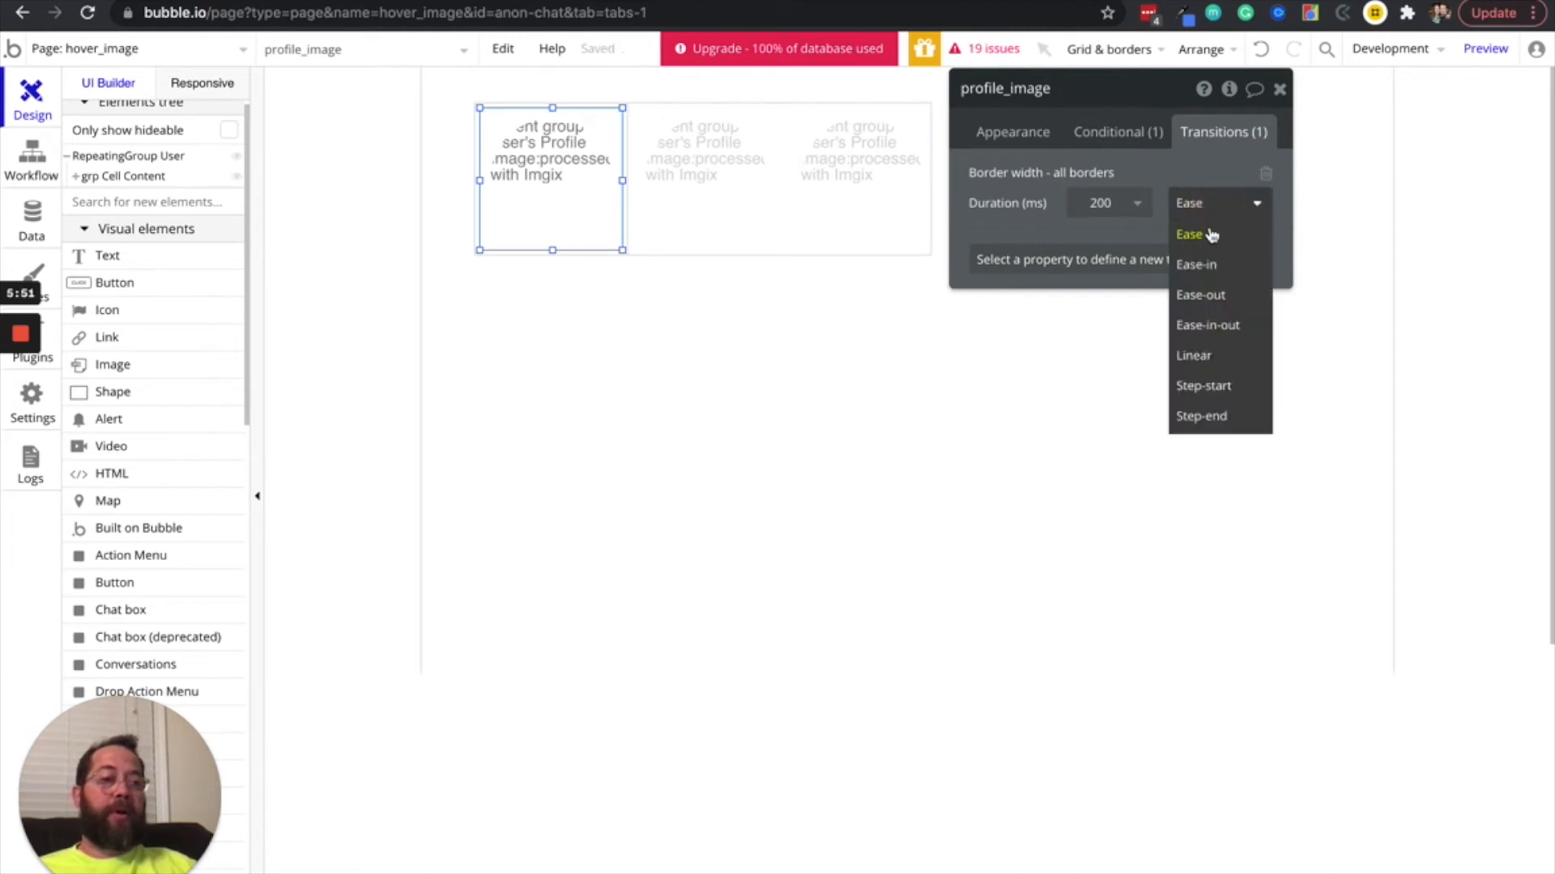
click(1207, 325)
click(1130, 215)
double_click(1101, 202)
text(3)
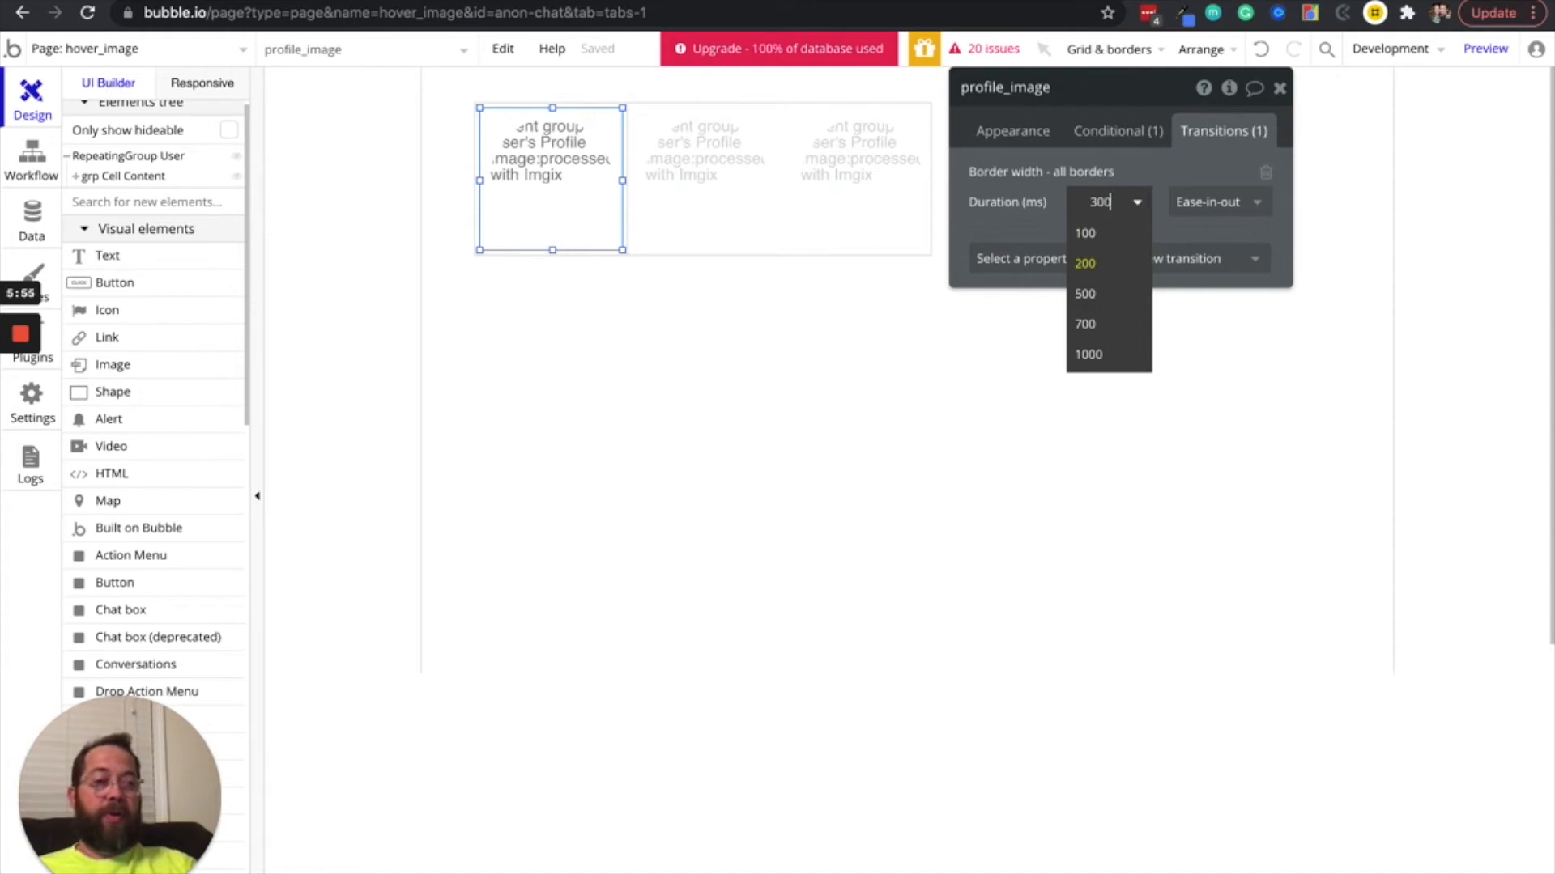
click(1000, 214)
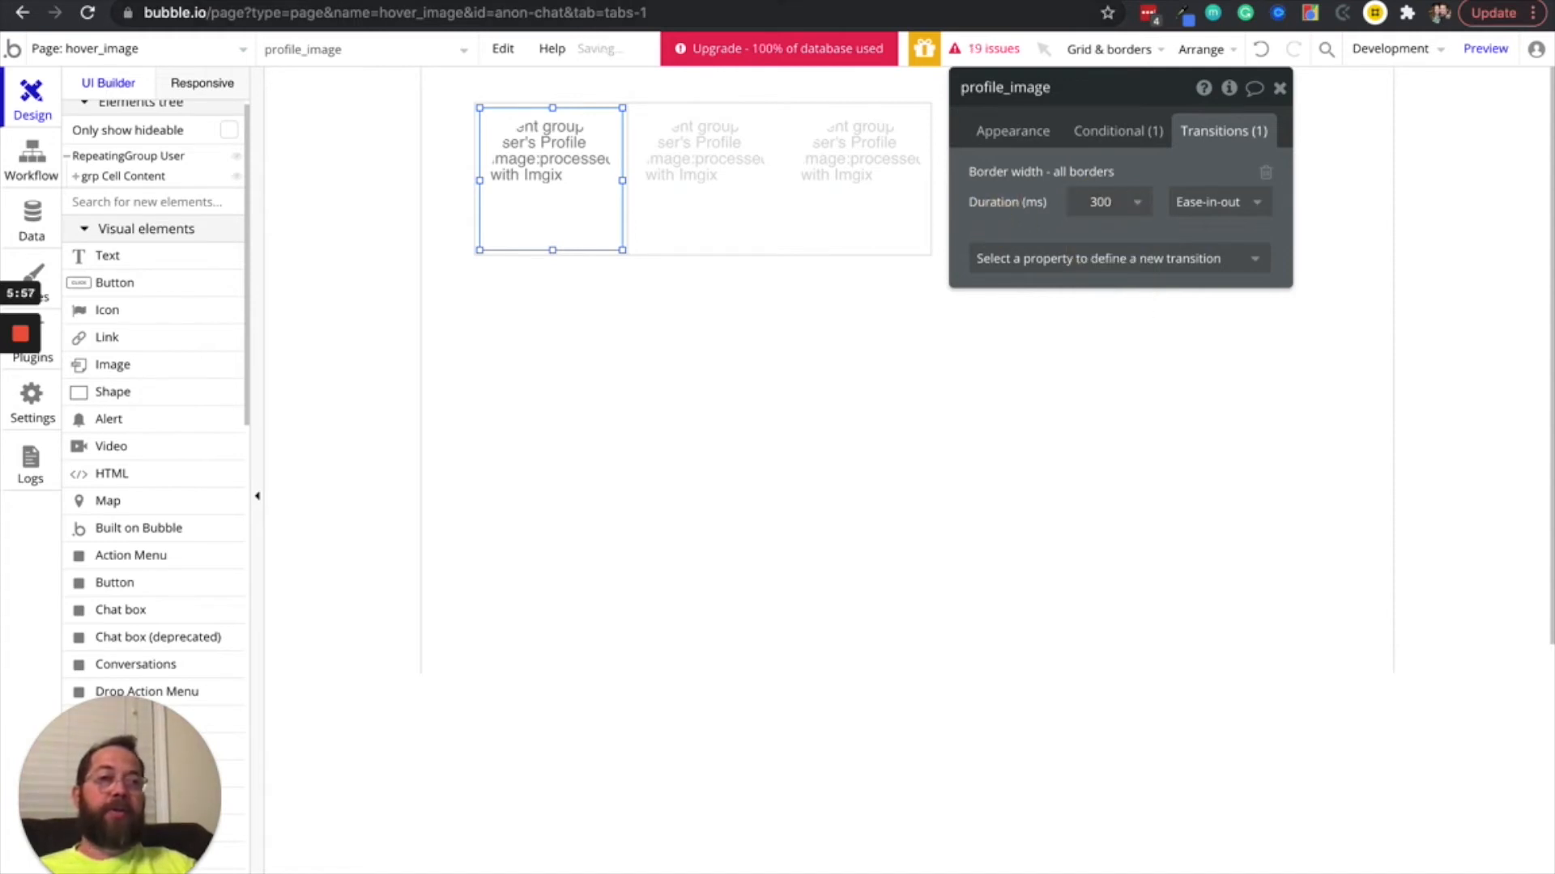
Check the border width transition by hovering over the images in the page preview, and return to the editor
click(801, 1)
click(796, 55)
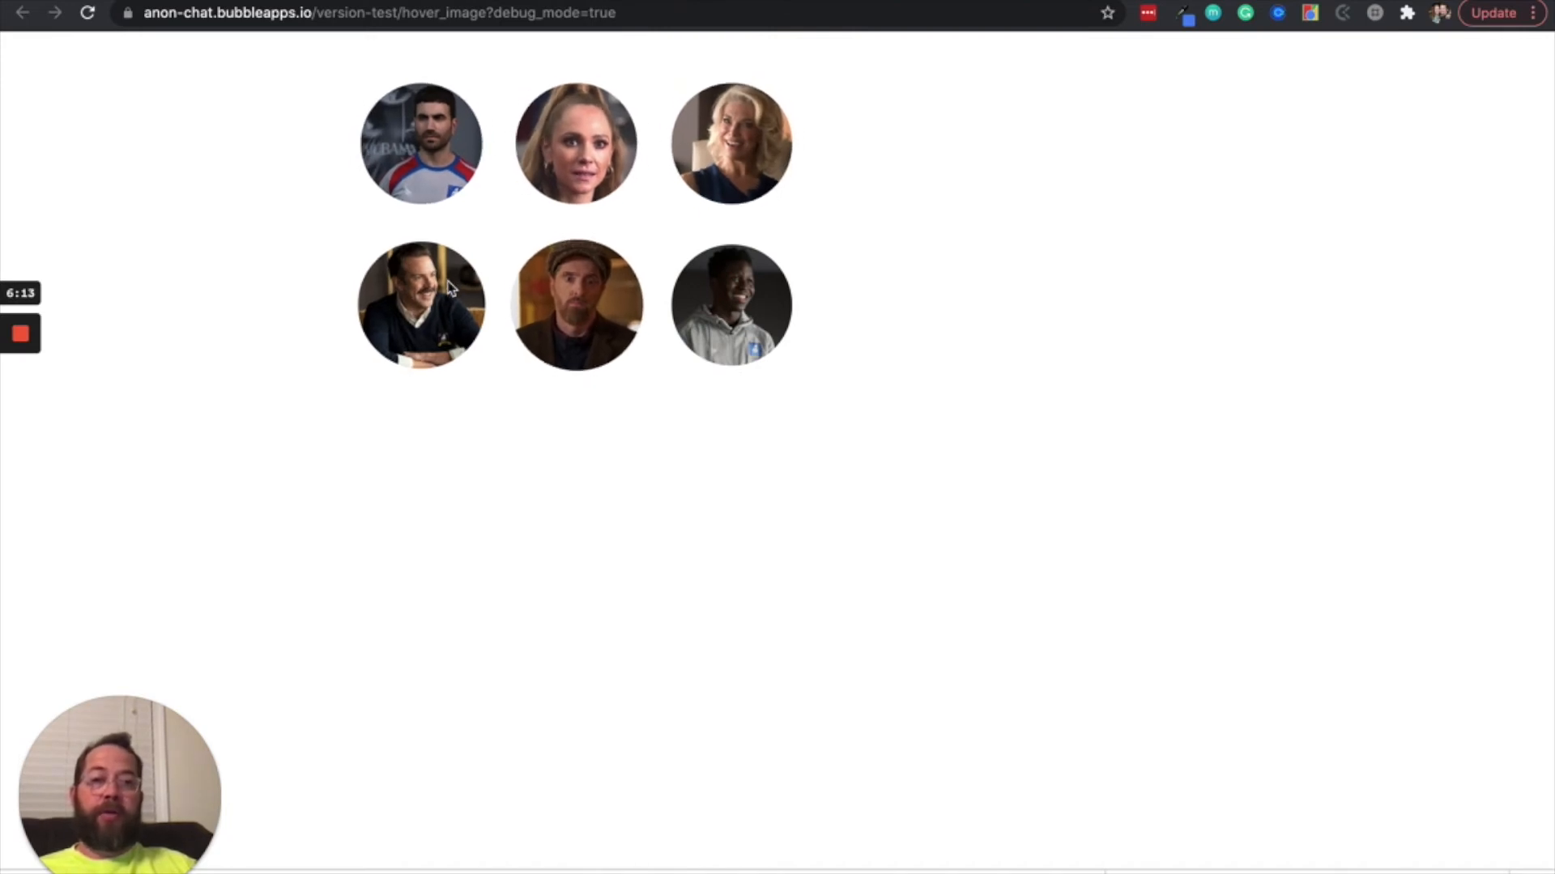
key(ctrl+shift+Tab)
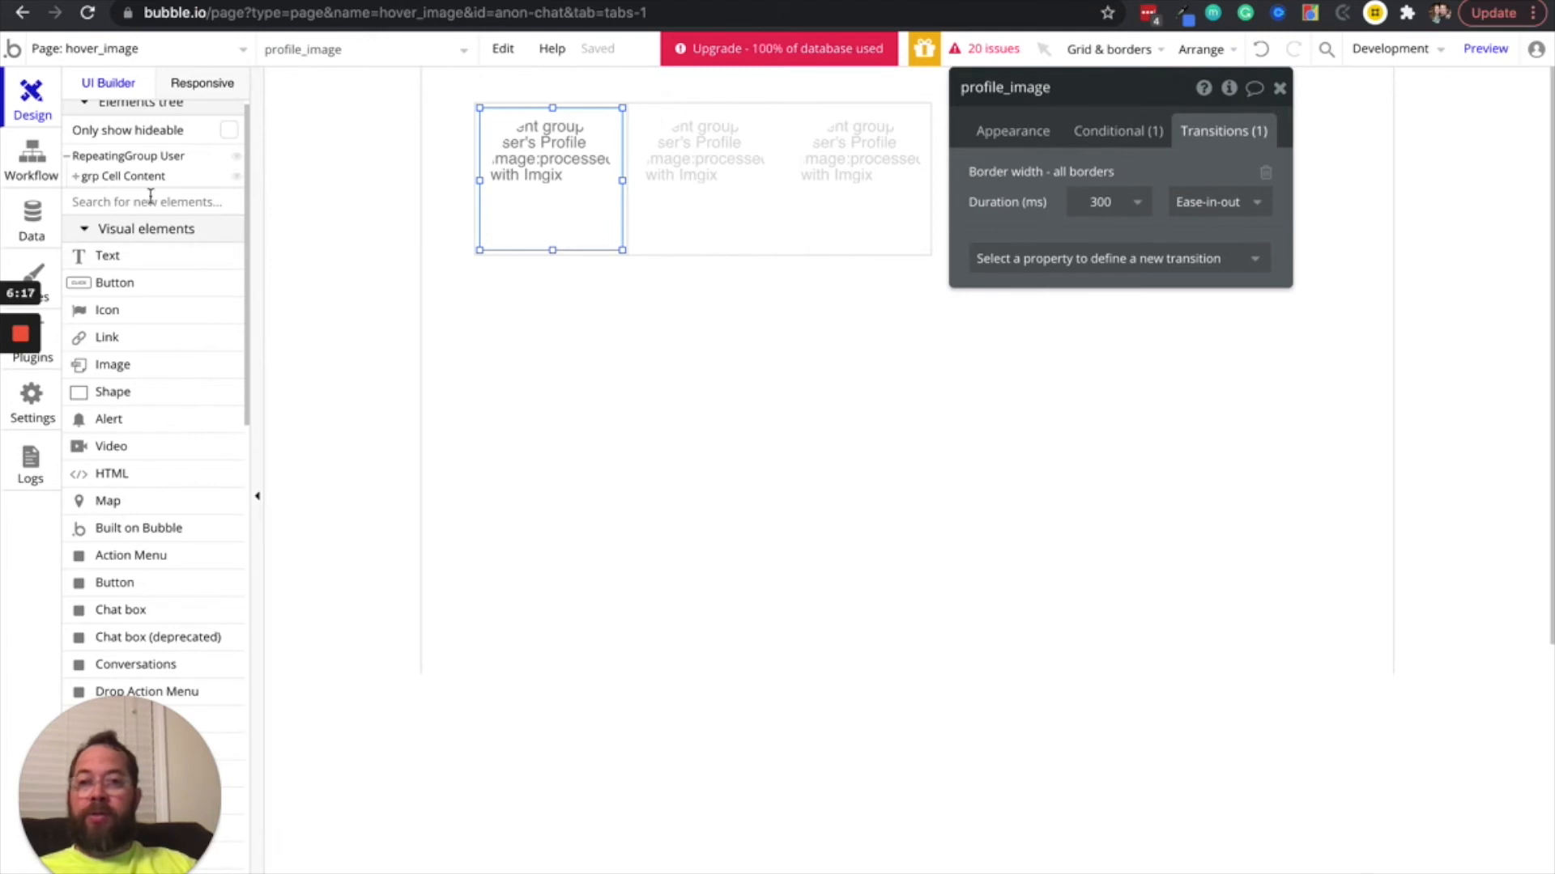
Place a new Group container inside the first repeating group cell, over profile_image in grp Cell Content
click(75, 176)
key(Escape)
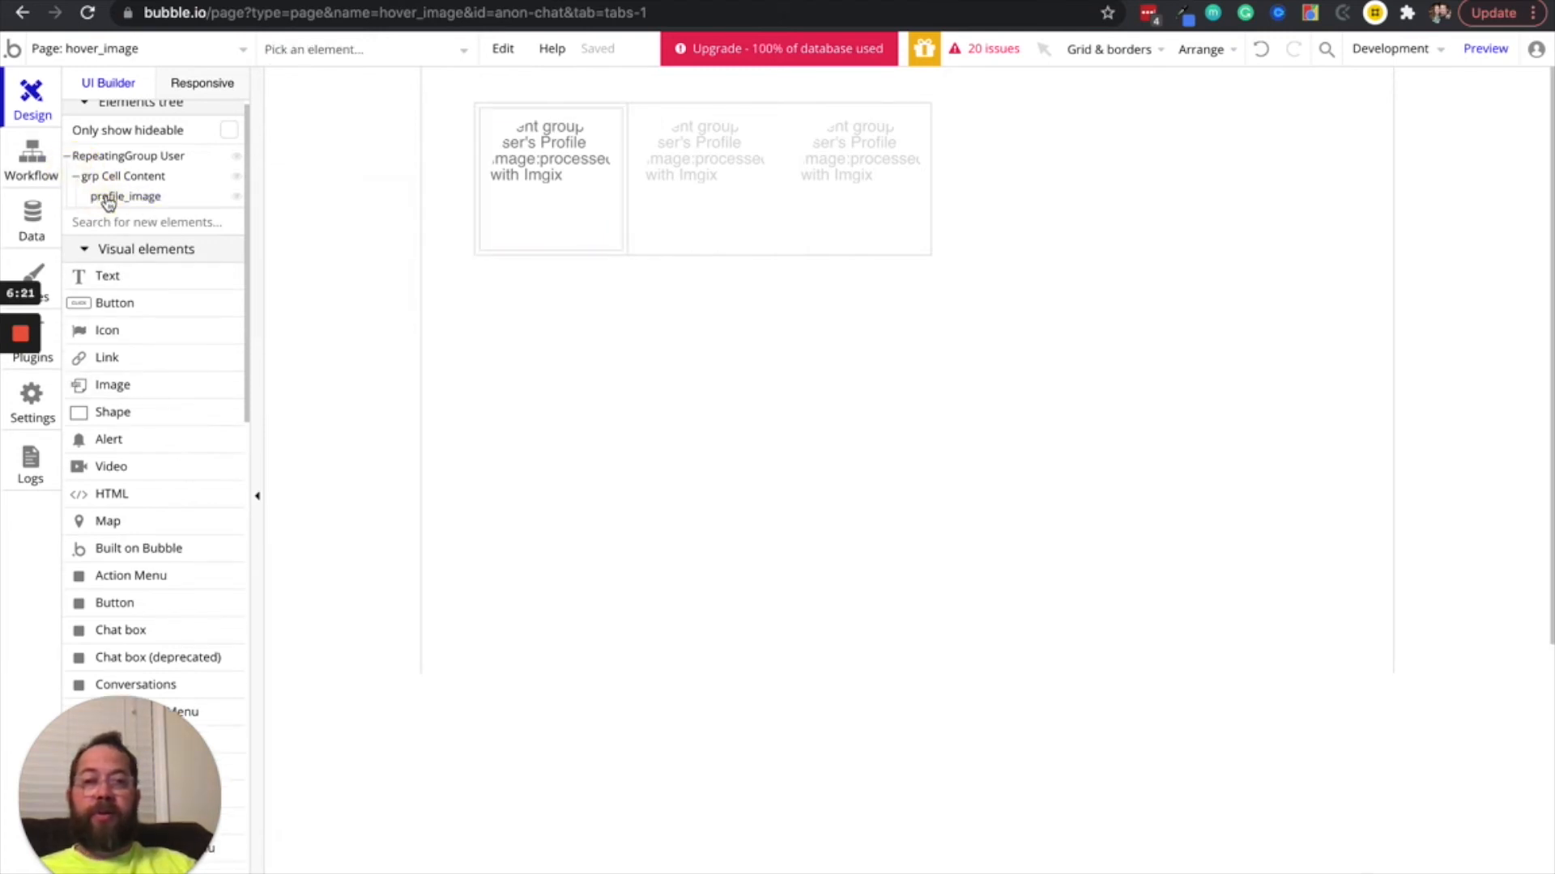
click(109, 199)
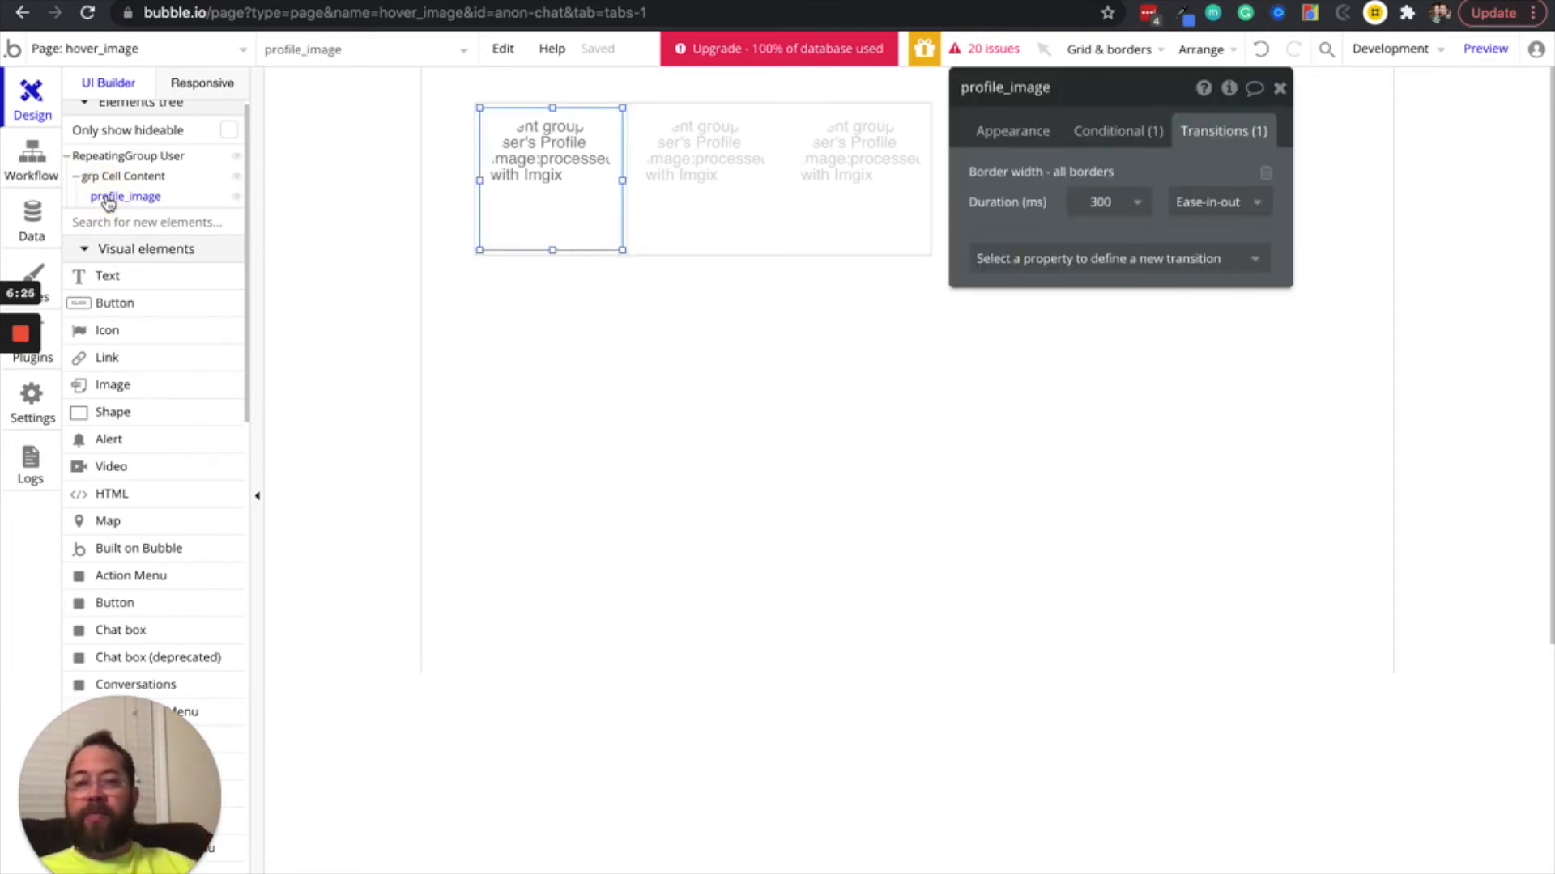
scroll(108, 369, down, 10)
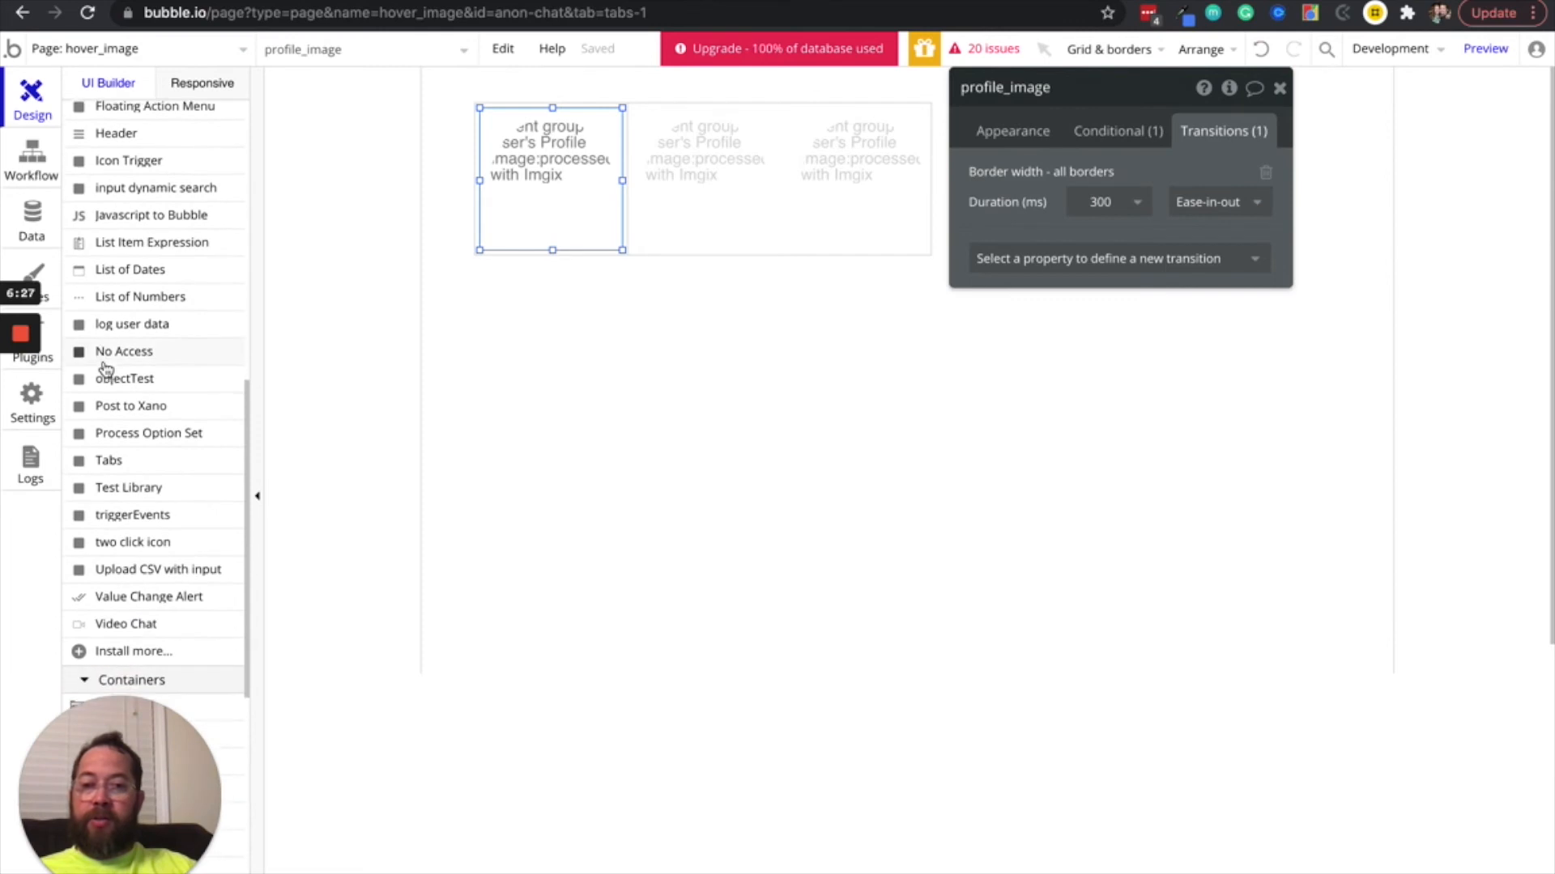
scroll(121, 422, down, 3)
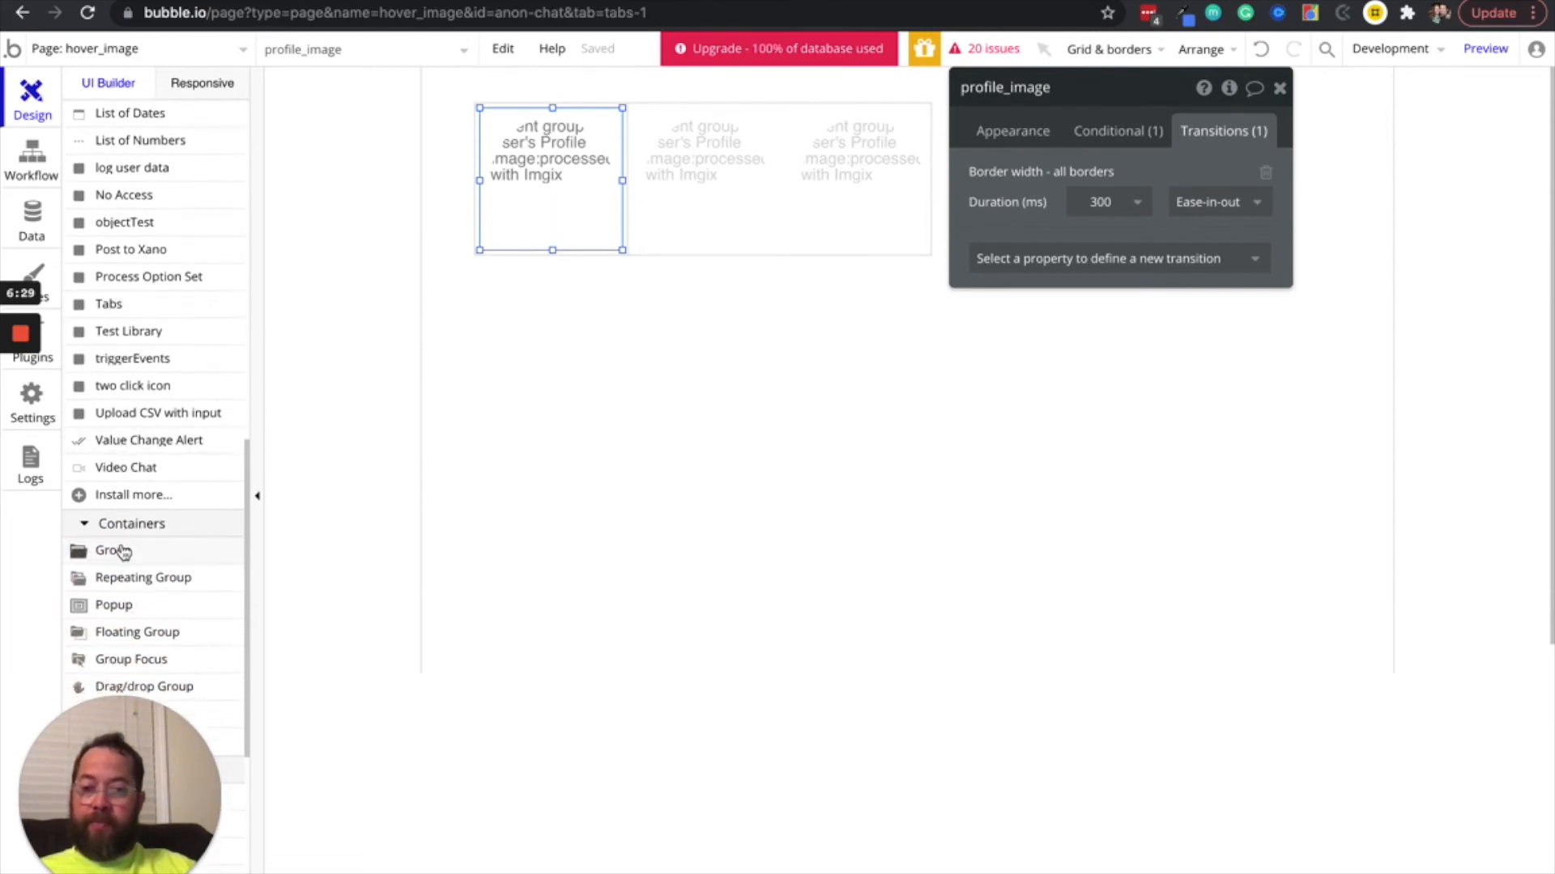
click(114, 550)
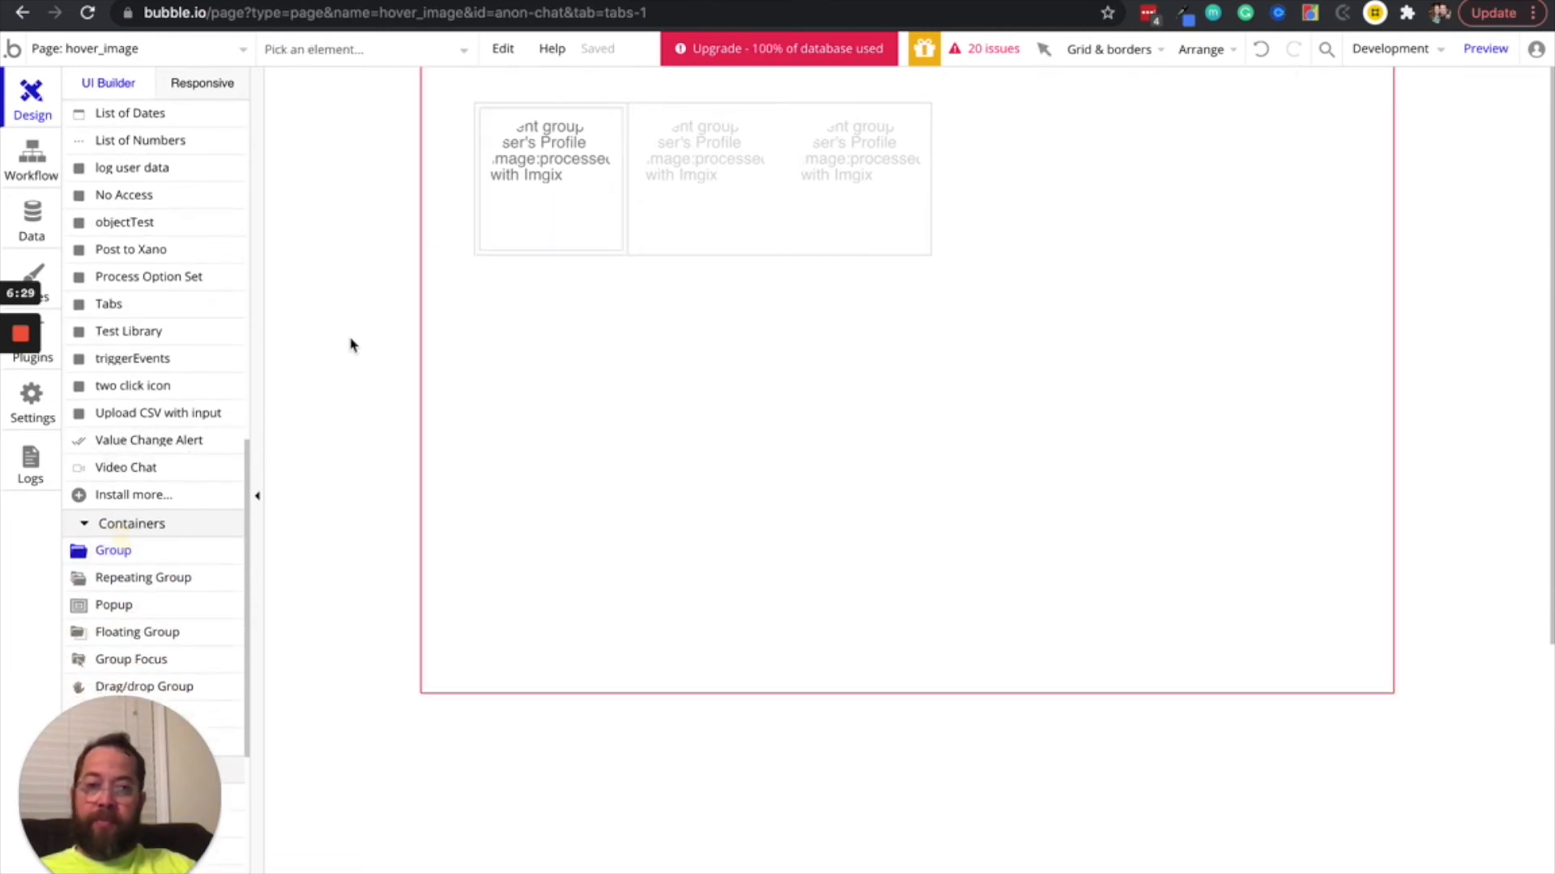
click(478, 104)
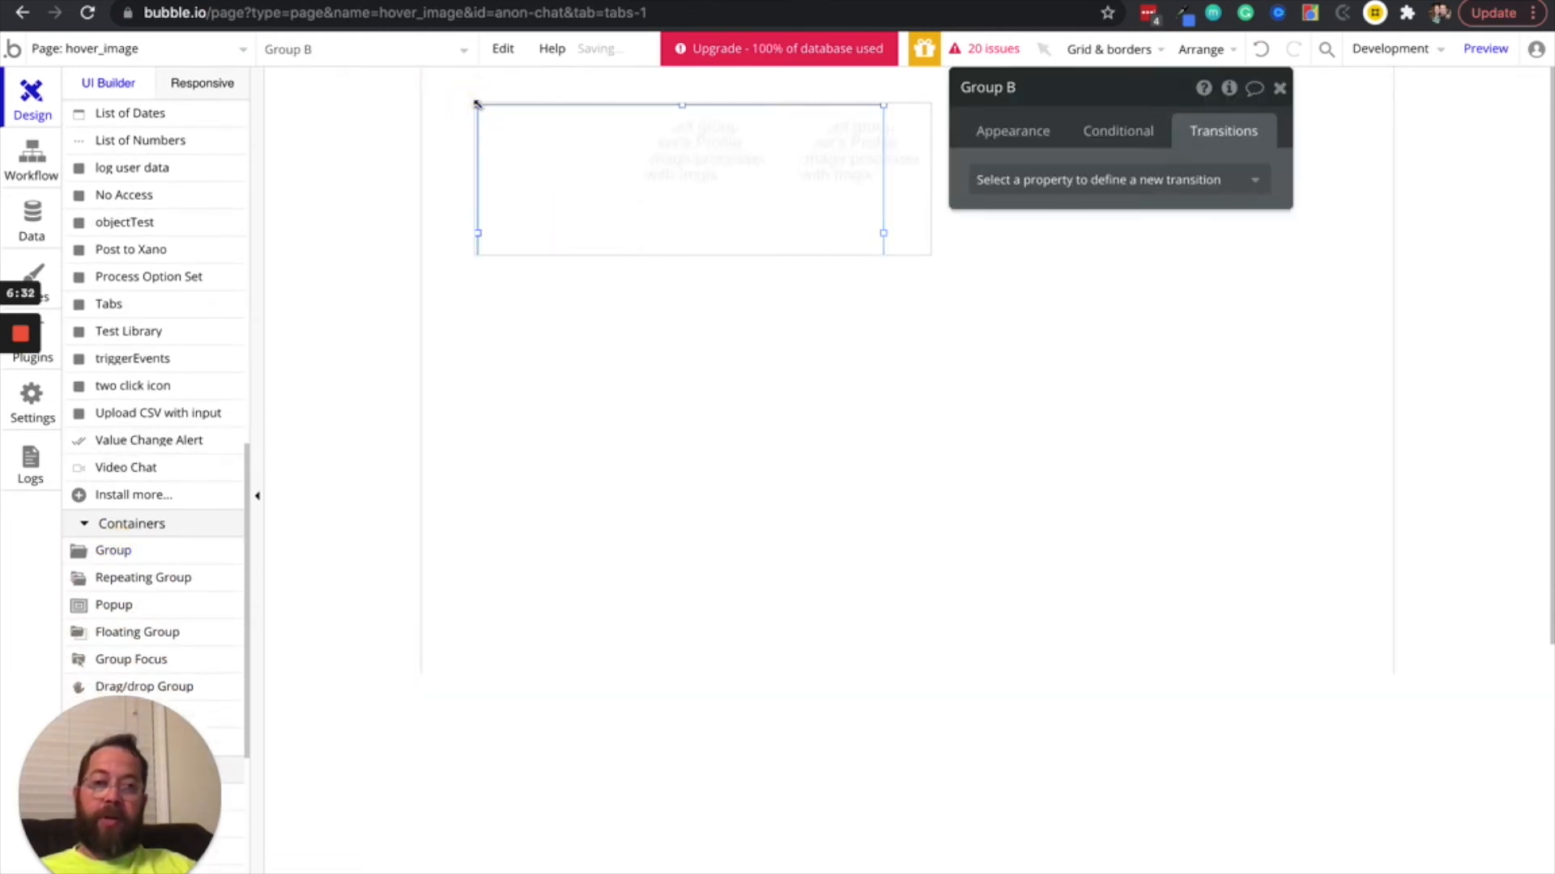
Remove the Group Light Border style from the new group
click(992, 136)
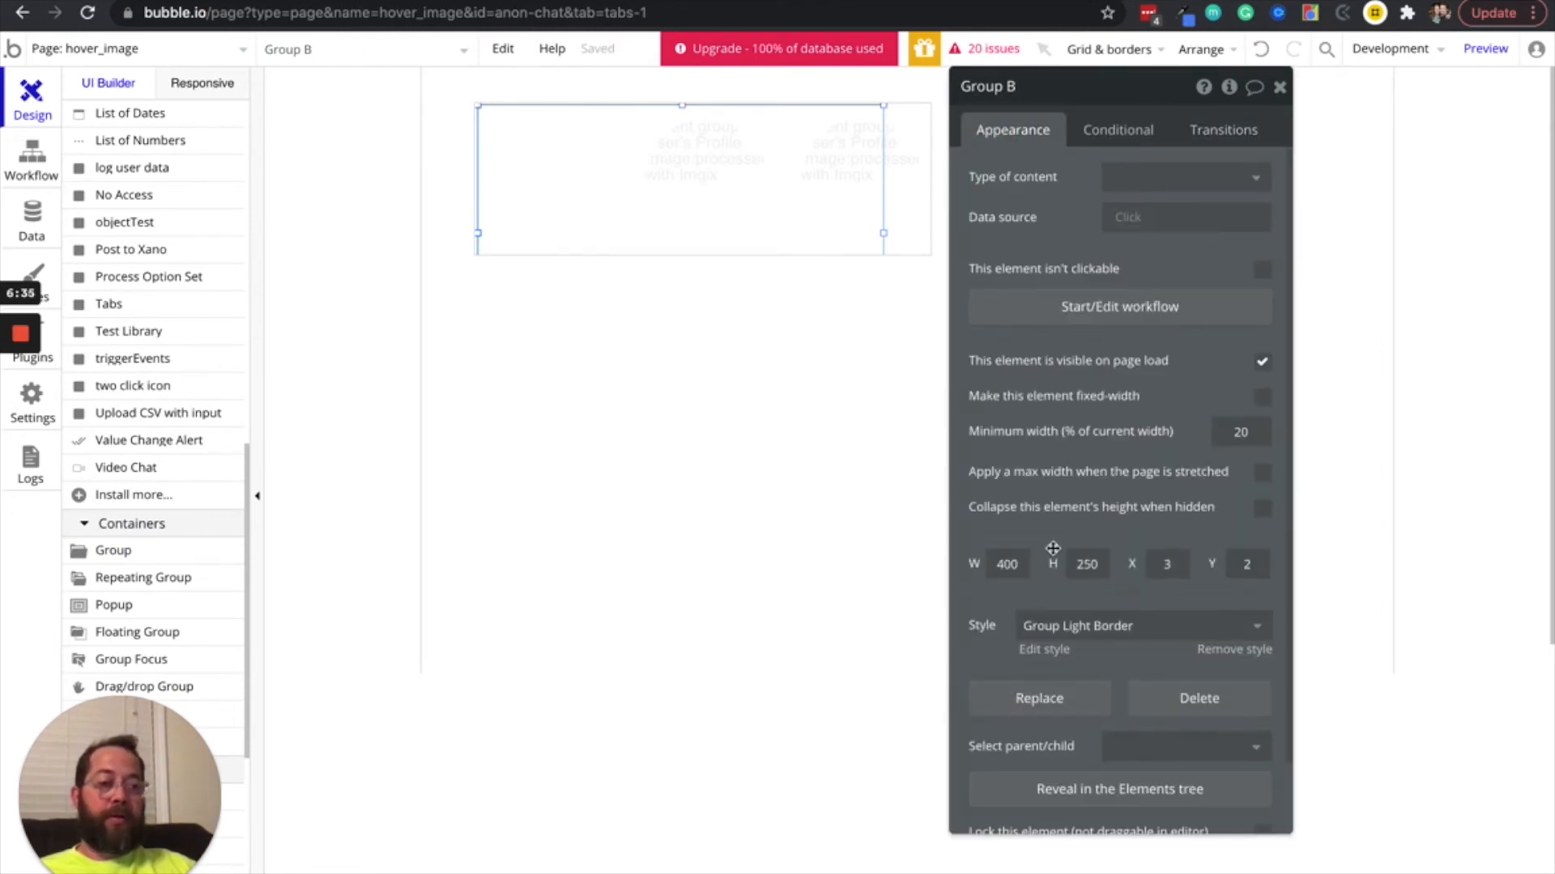
click(1226, 646)
click(1223, 648)
Set the new group's width and height to 140 and its position to X 5, Y 5
click(994, 553)
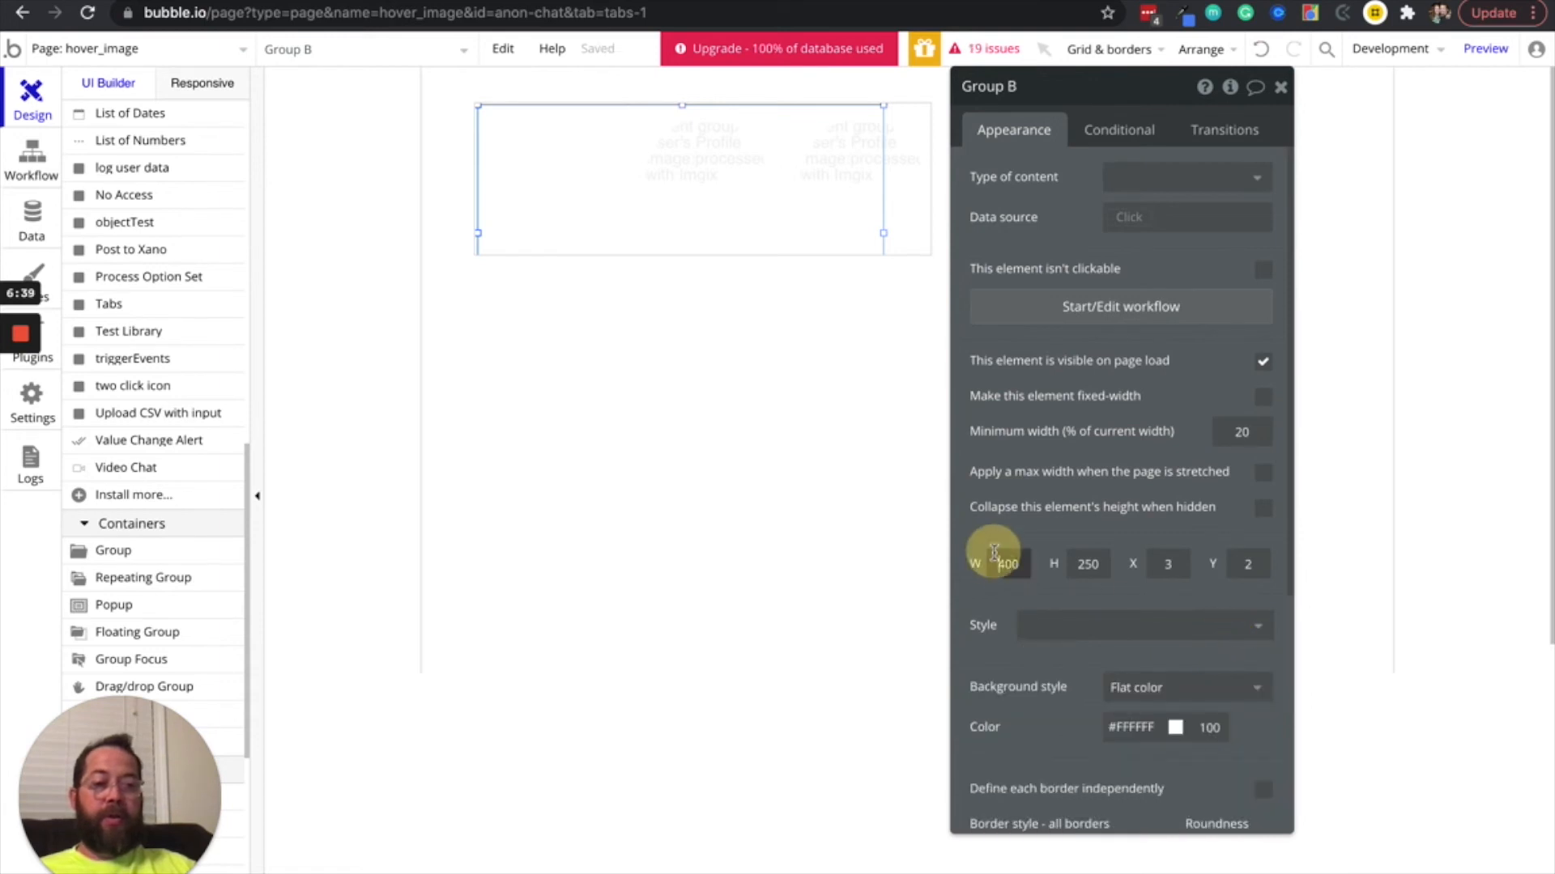
text(140)
key(Tab)
text(1540)
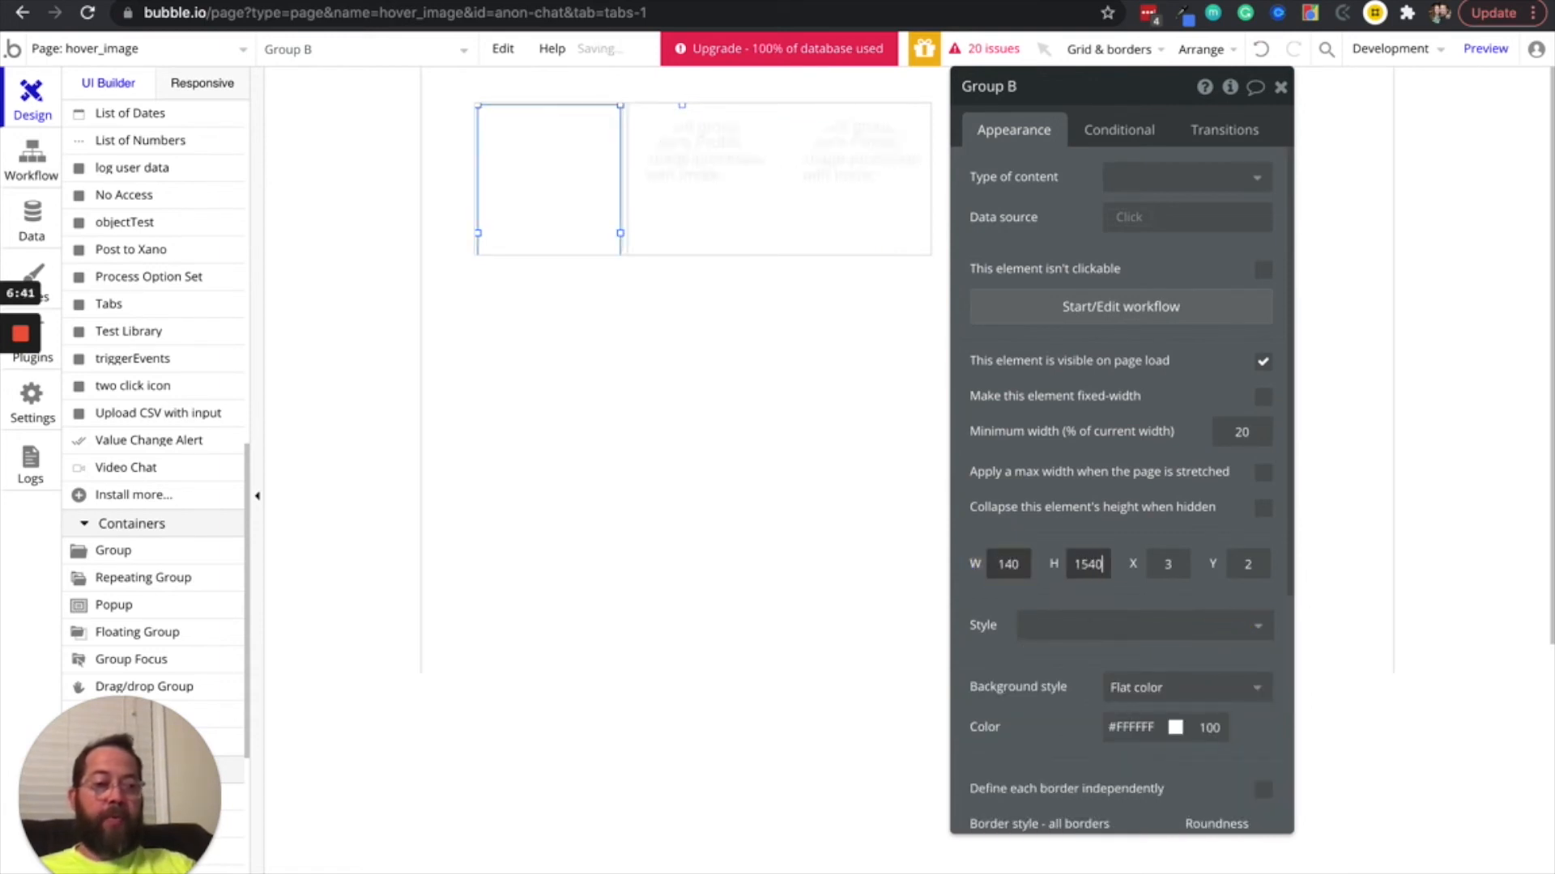
key(BackSpace)
key(BackSpace)
text(40)
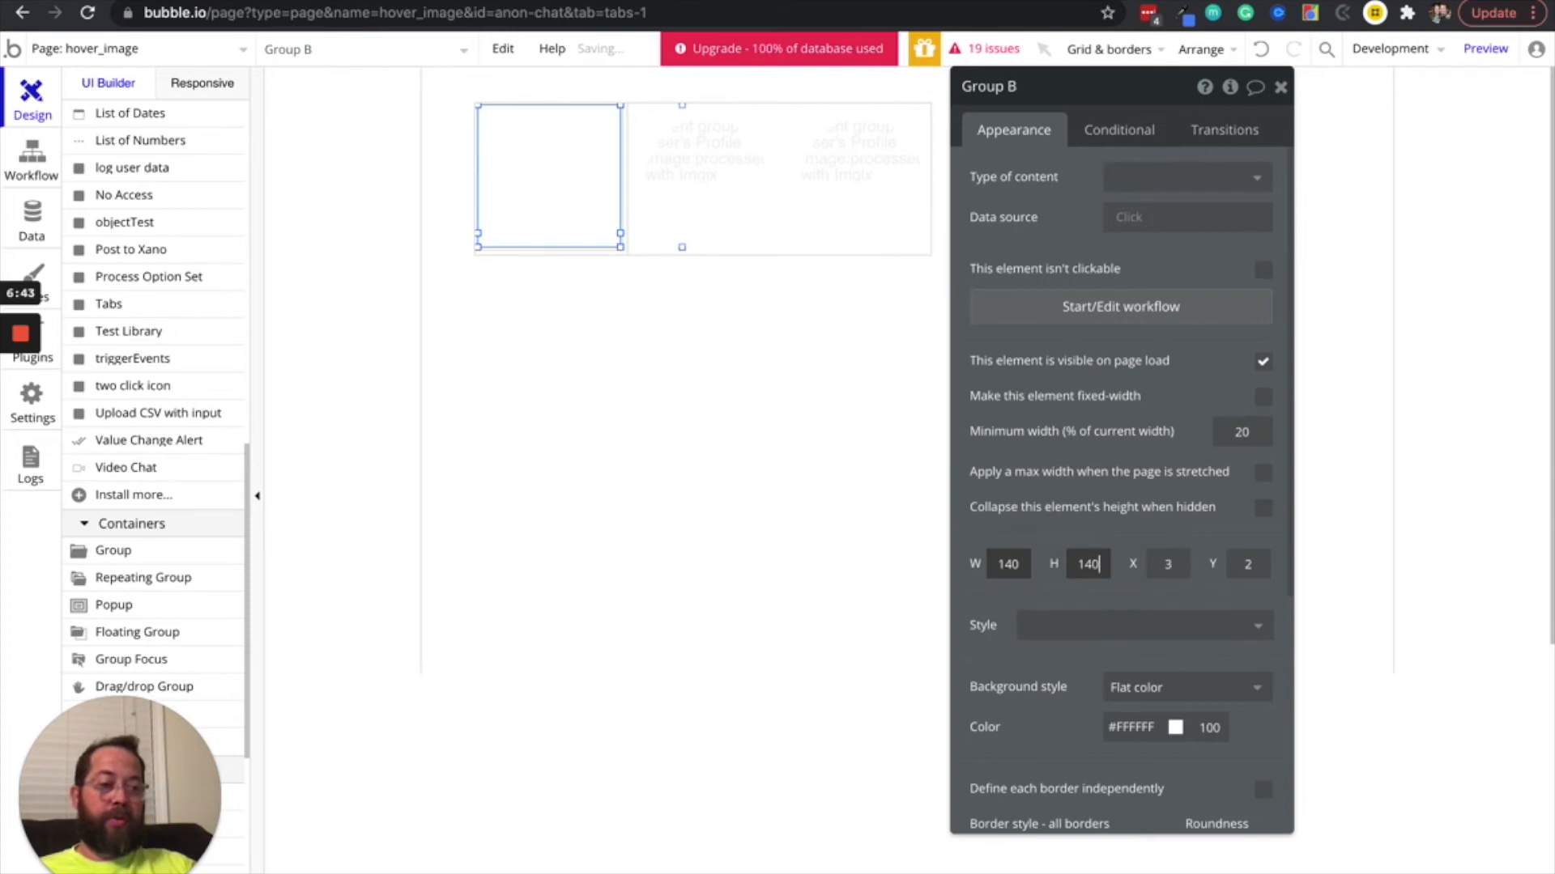
key(Tab)
text(5)
key(Tab)
text(5)
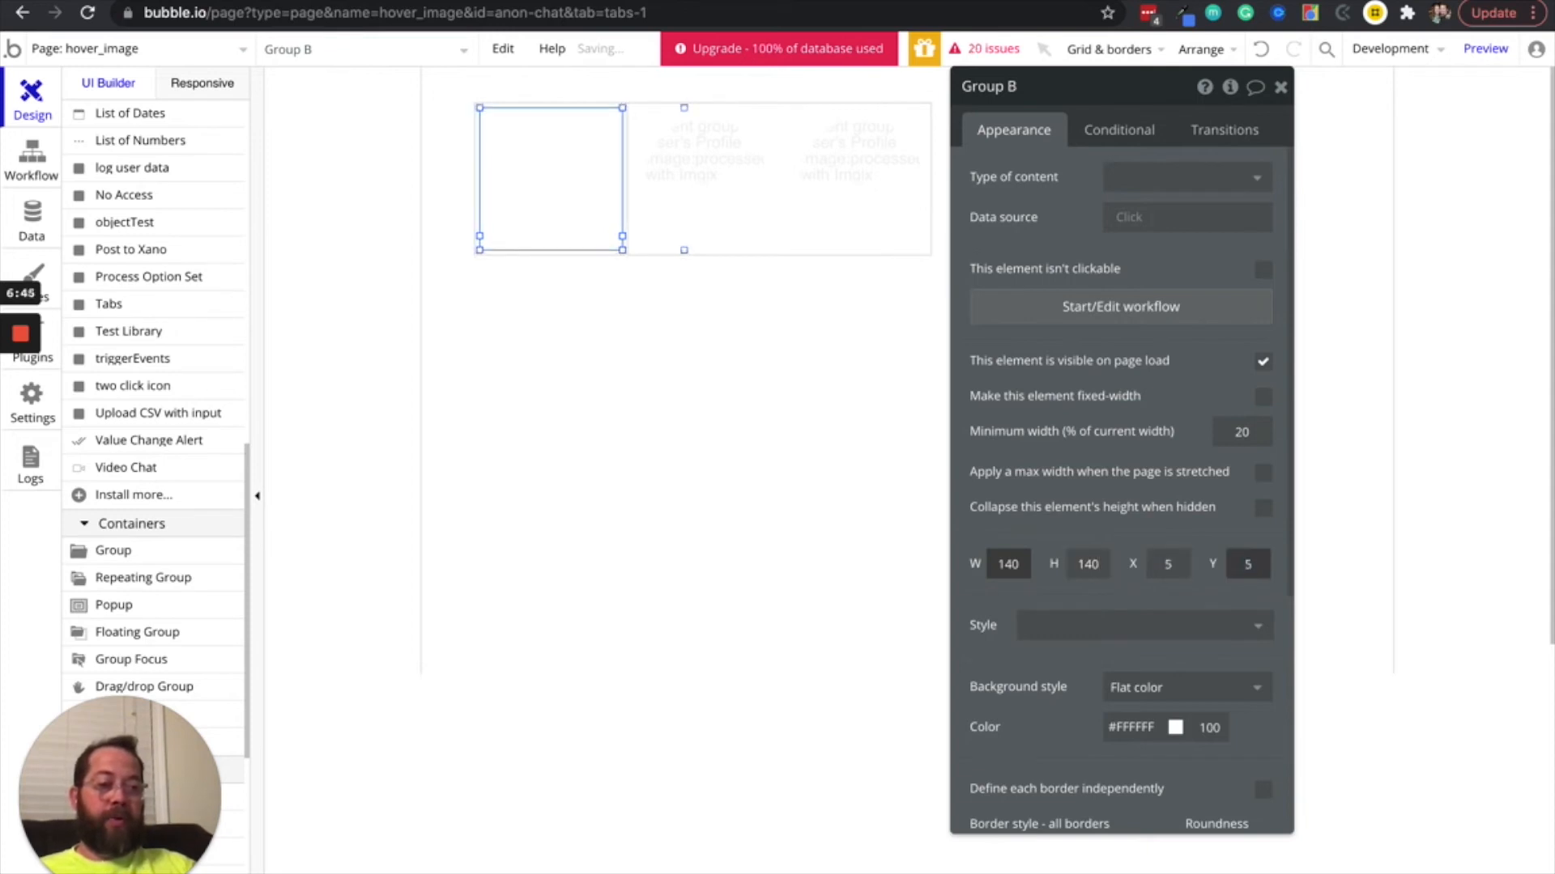
Set the group's #FFFFFF background opacity to 35 and its roundness to 100
scroll(1053, 684, down, 3)
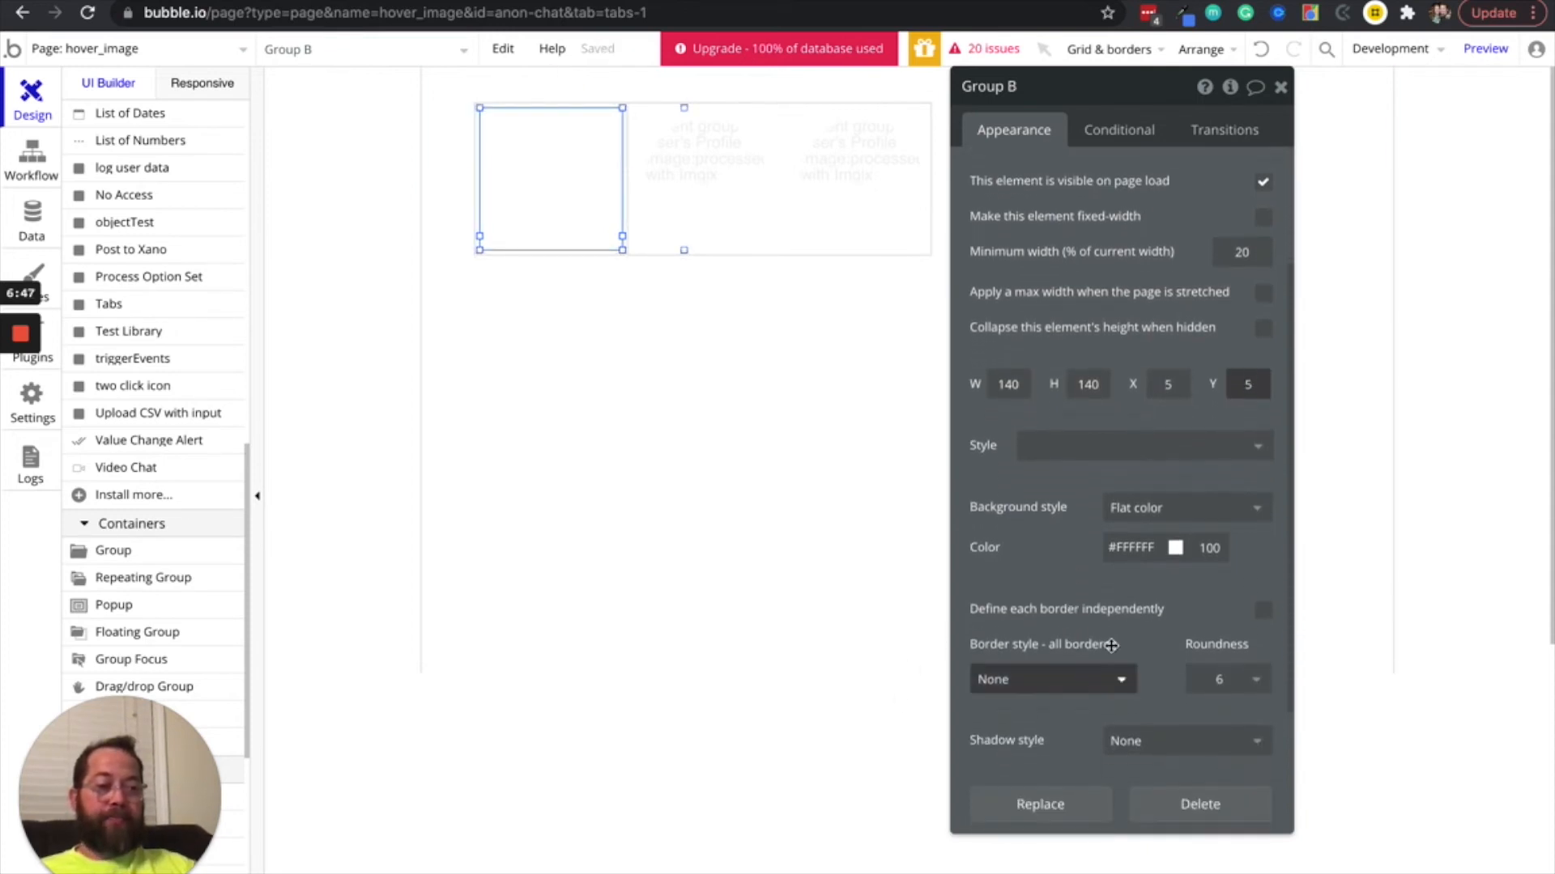
double_click(1205, 546)
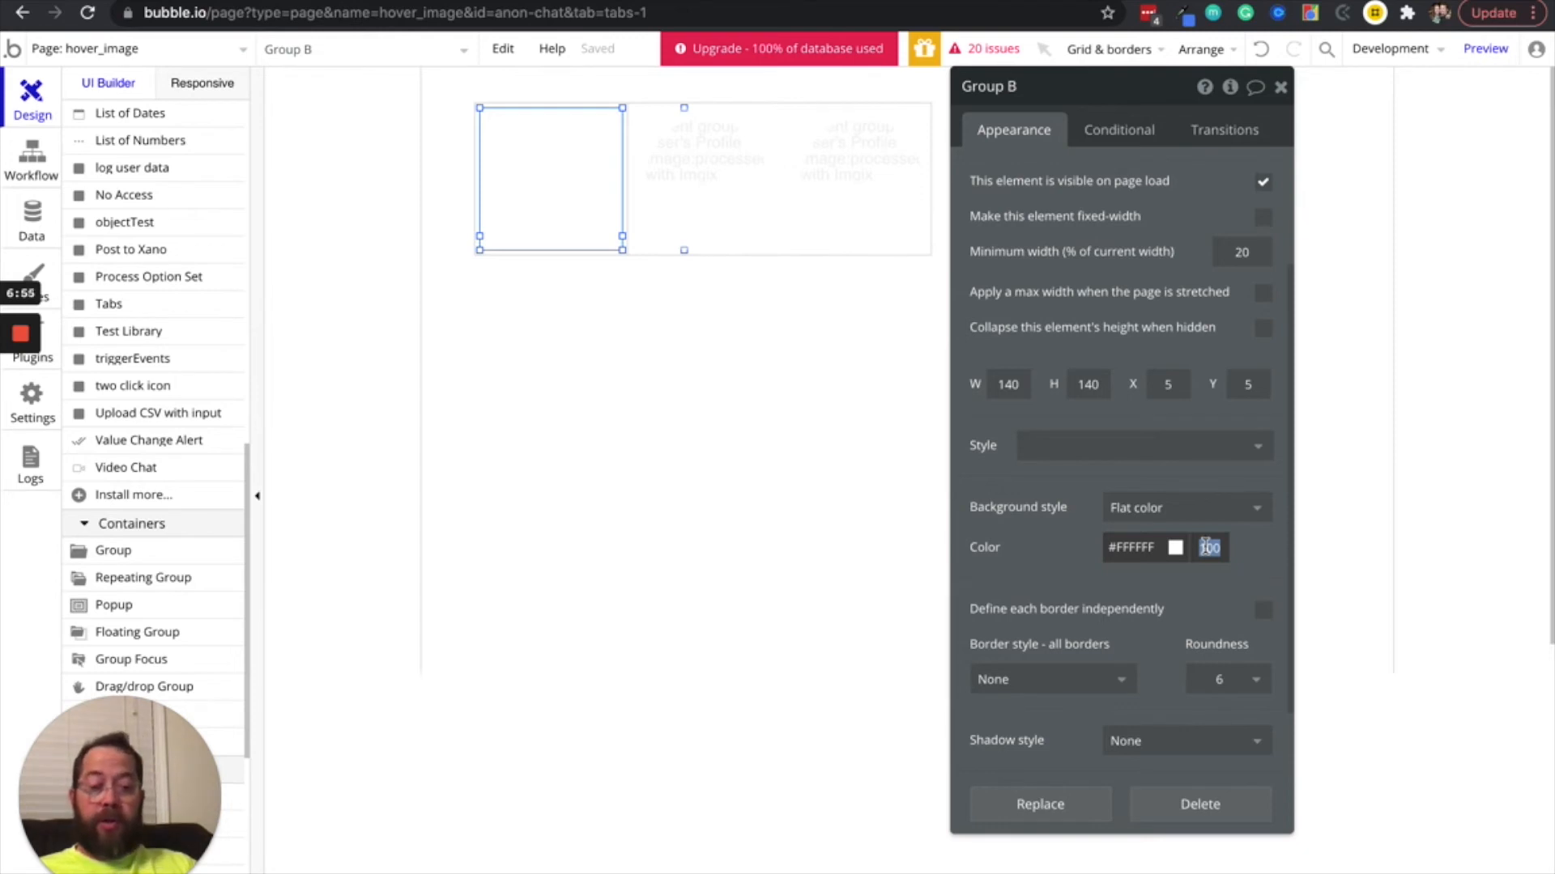
key(Return)
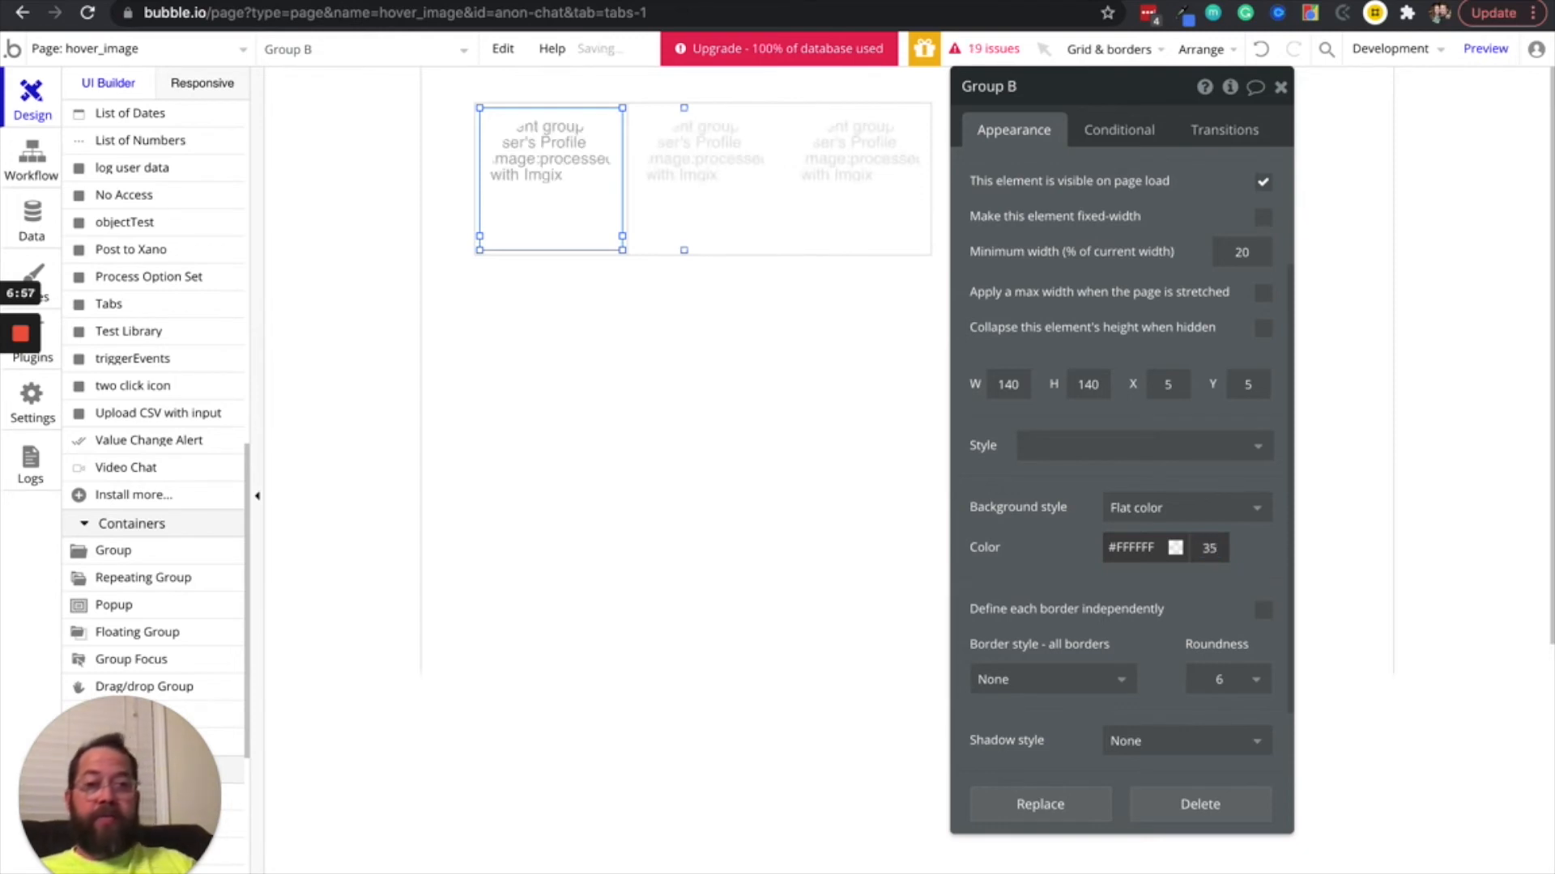
click(1218, 680)
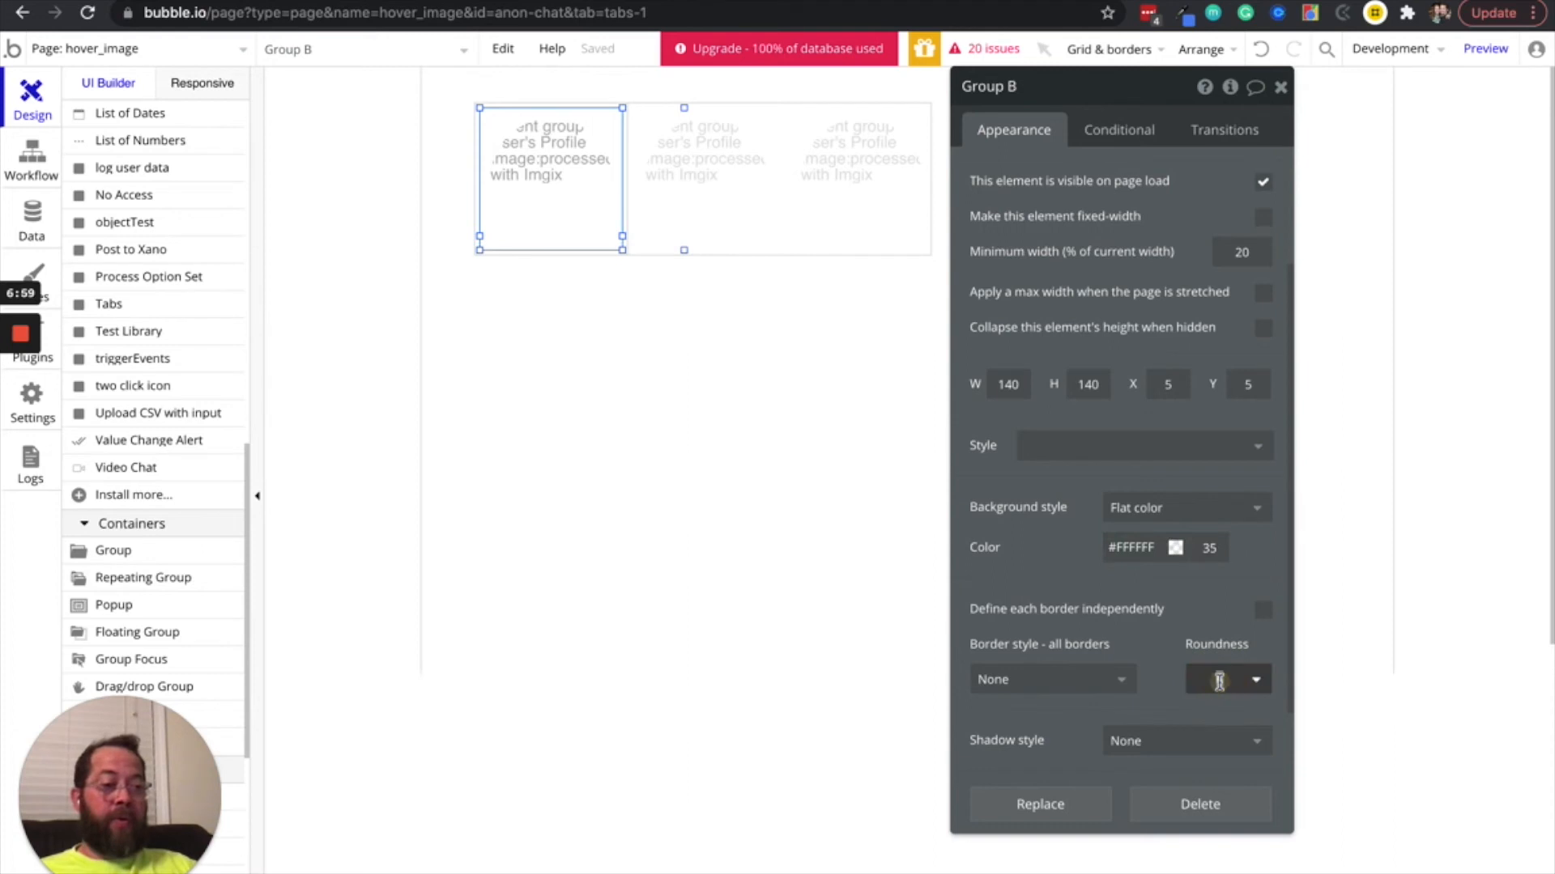
click(1133, 628)
scroll(1132, 627, down, 2)
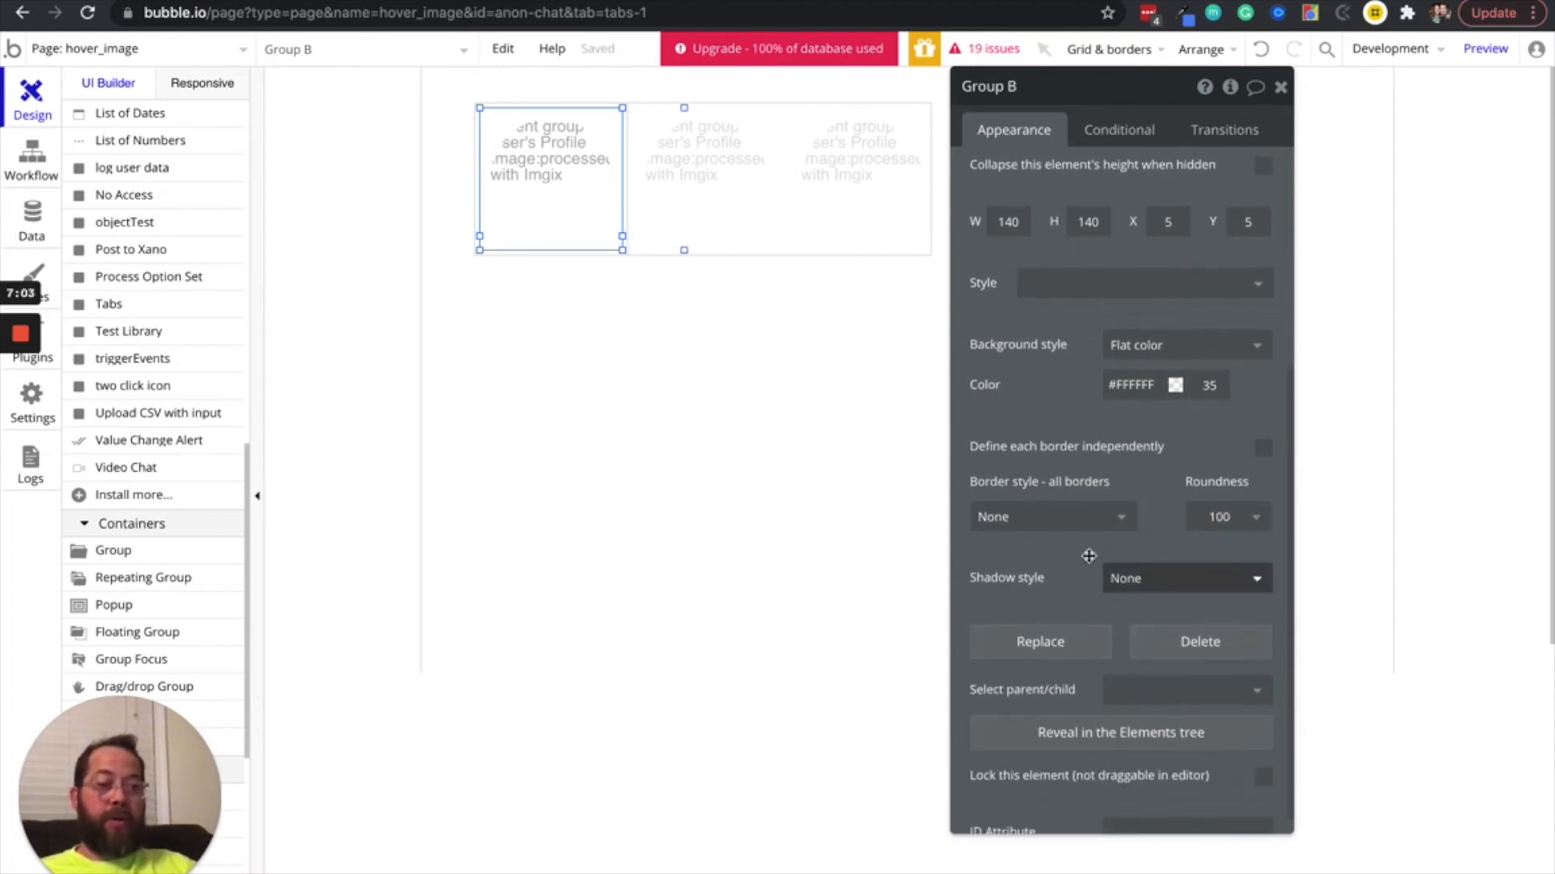
scroll(1099, 443, down, 1)
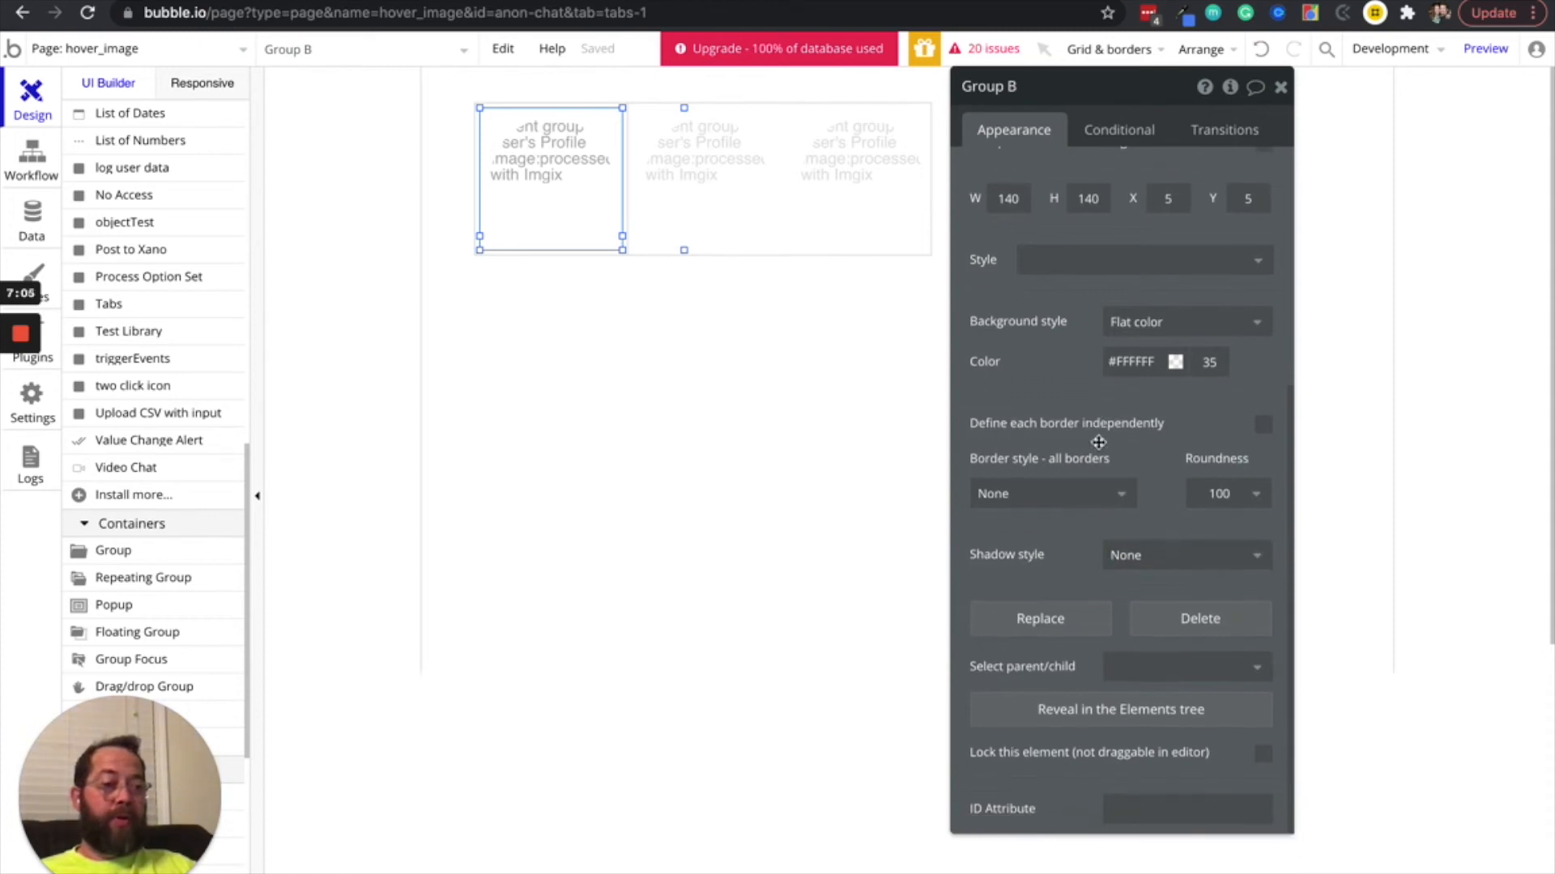
scroll(1098, 443, up, 4)
scroll(1099, 443, down, 2)
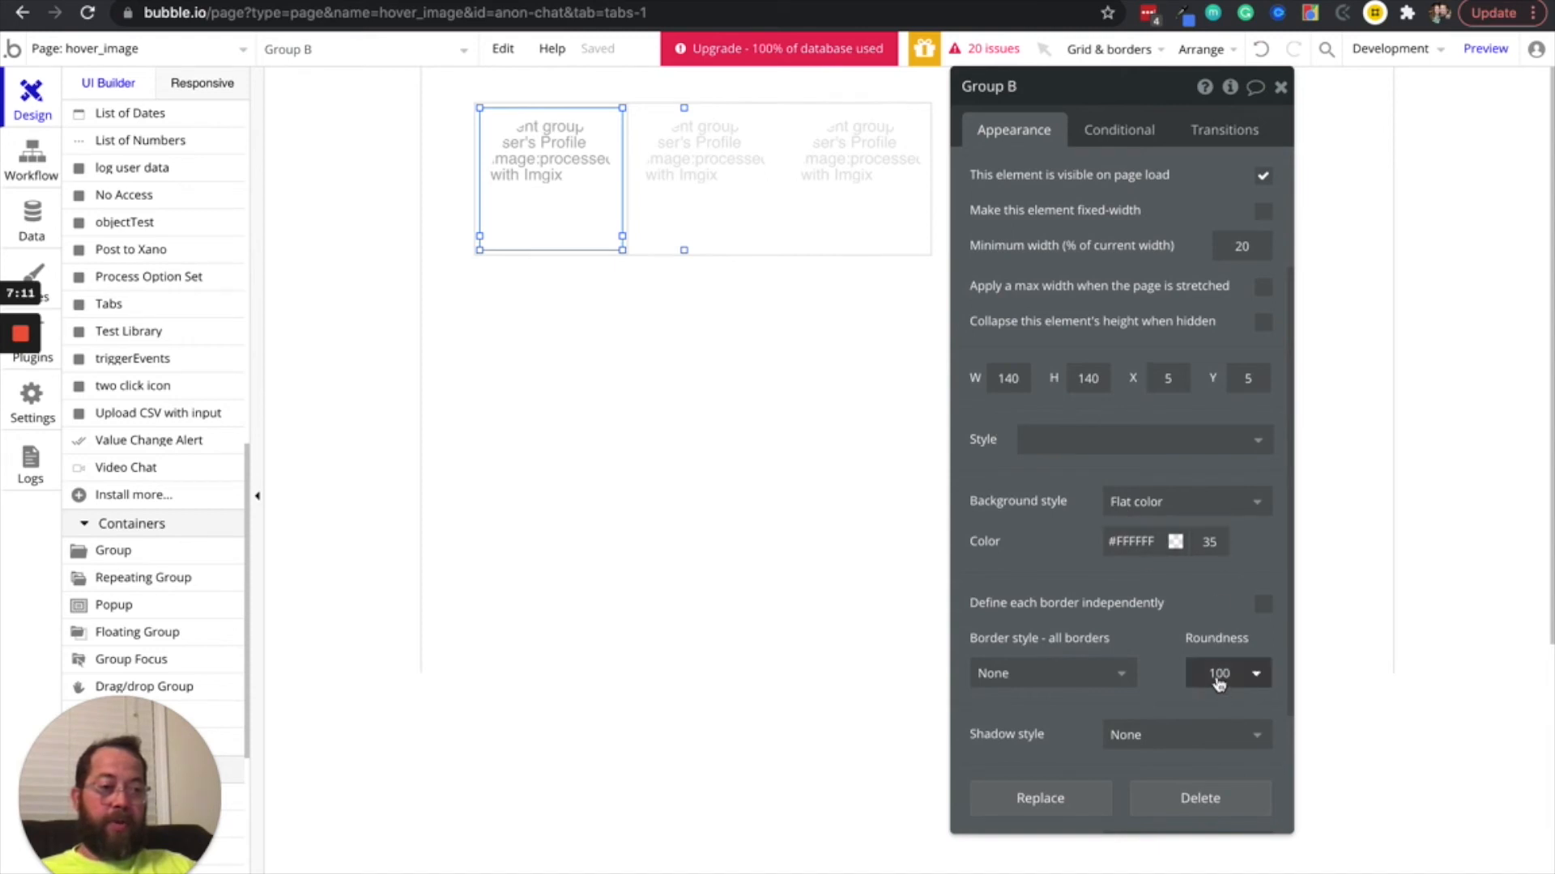
scroll(1051, 310, up, 2)
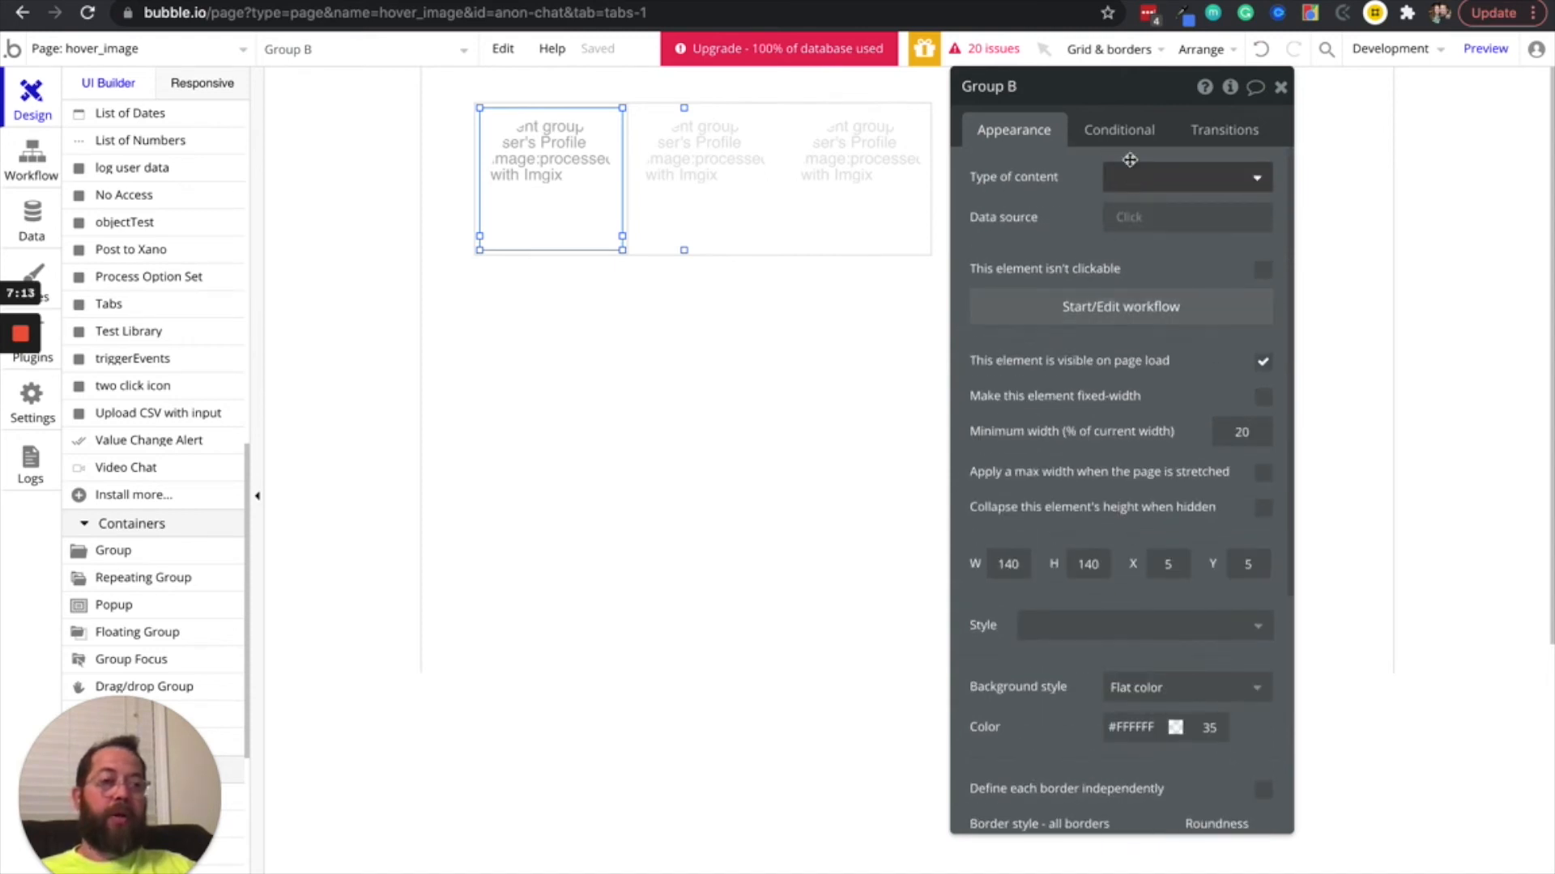
Rename the group as profile_overlay, with its conditional settings open
click(1121, 126)
double_click(1030, 97)
click(1030, 96)
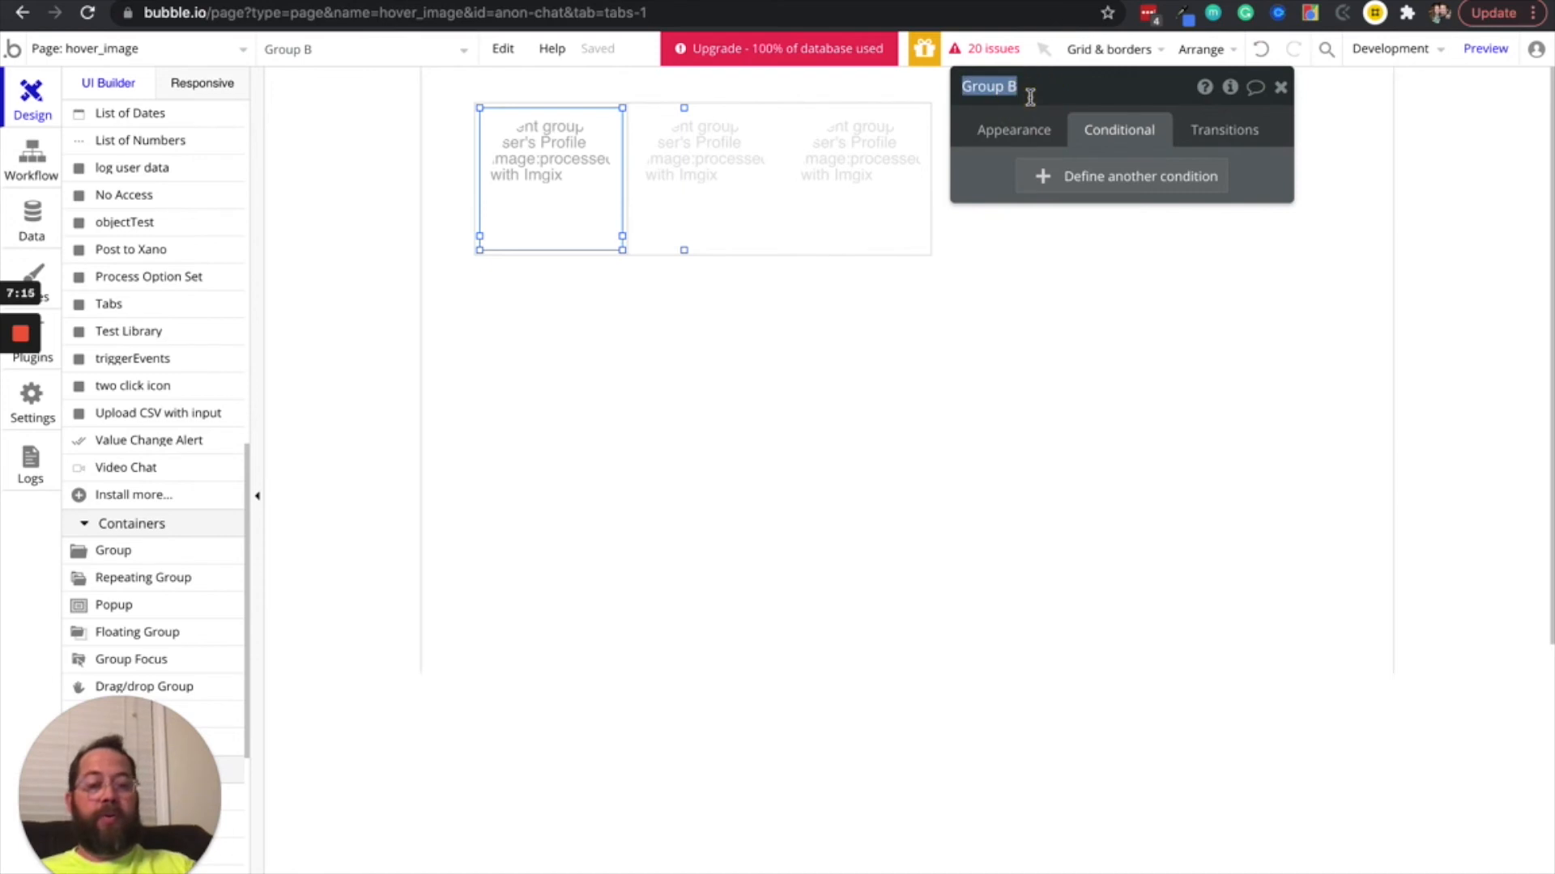
text(profile_overlay)
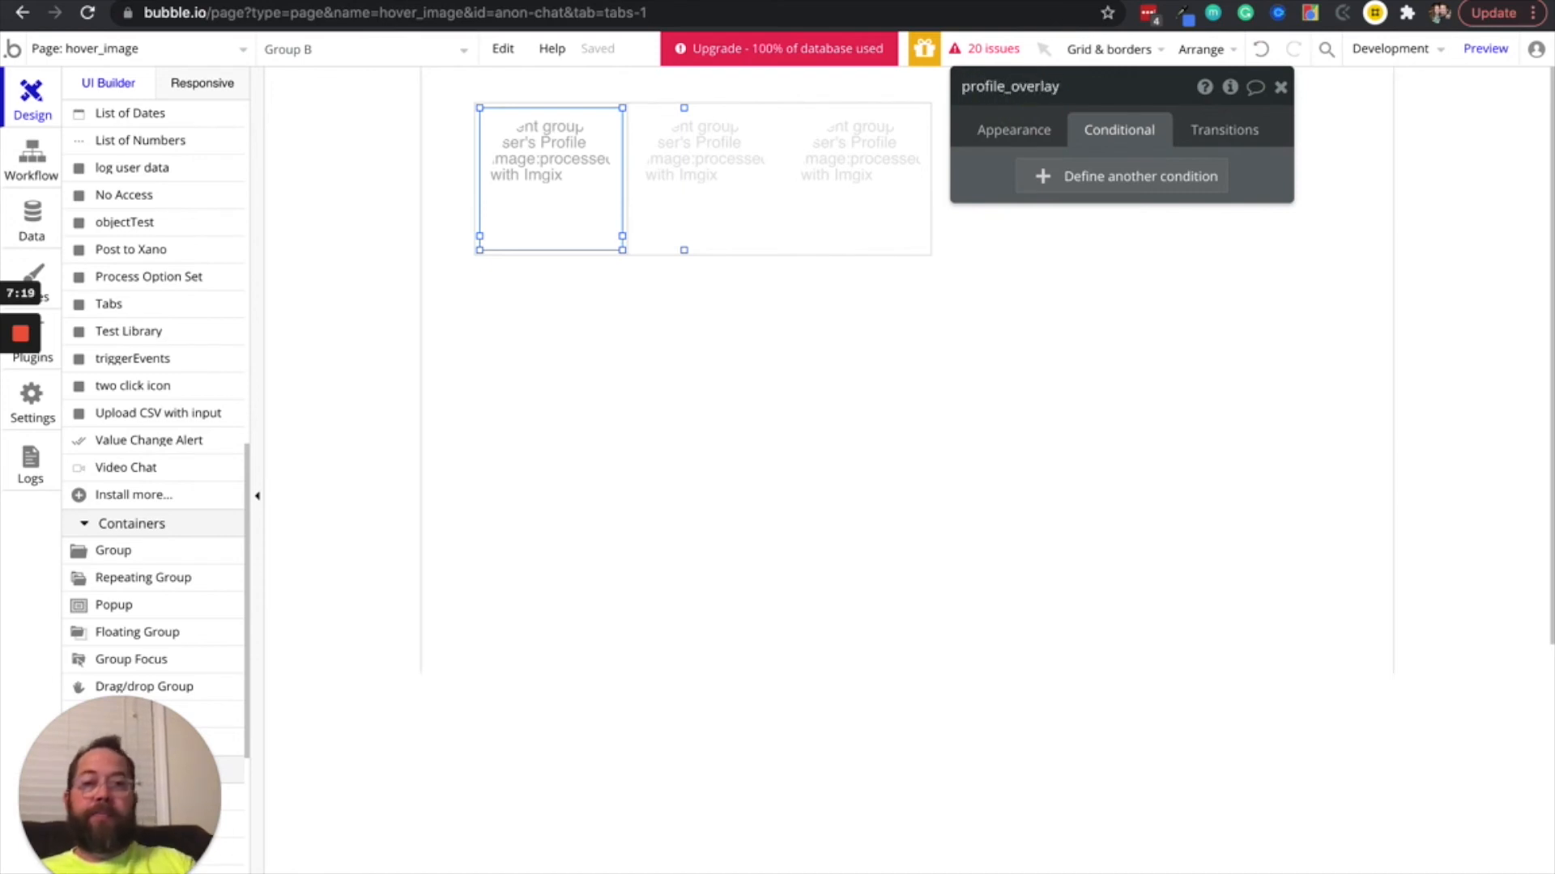
Add a condition to profile_overlay that applies when grp Cell Content is hovered
click(1052, 172)
click(1054, 170)
click(1043, 174)
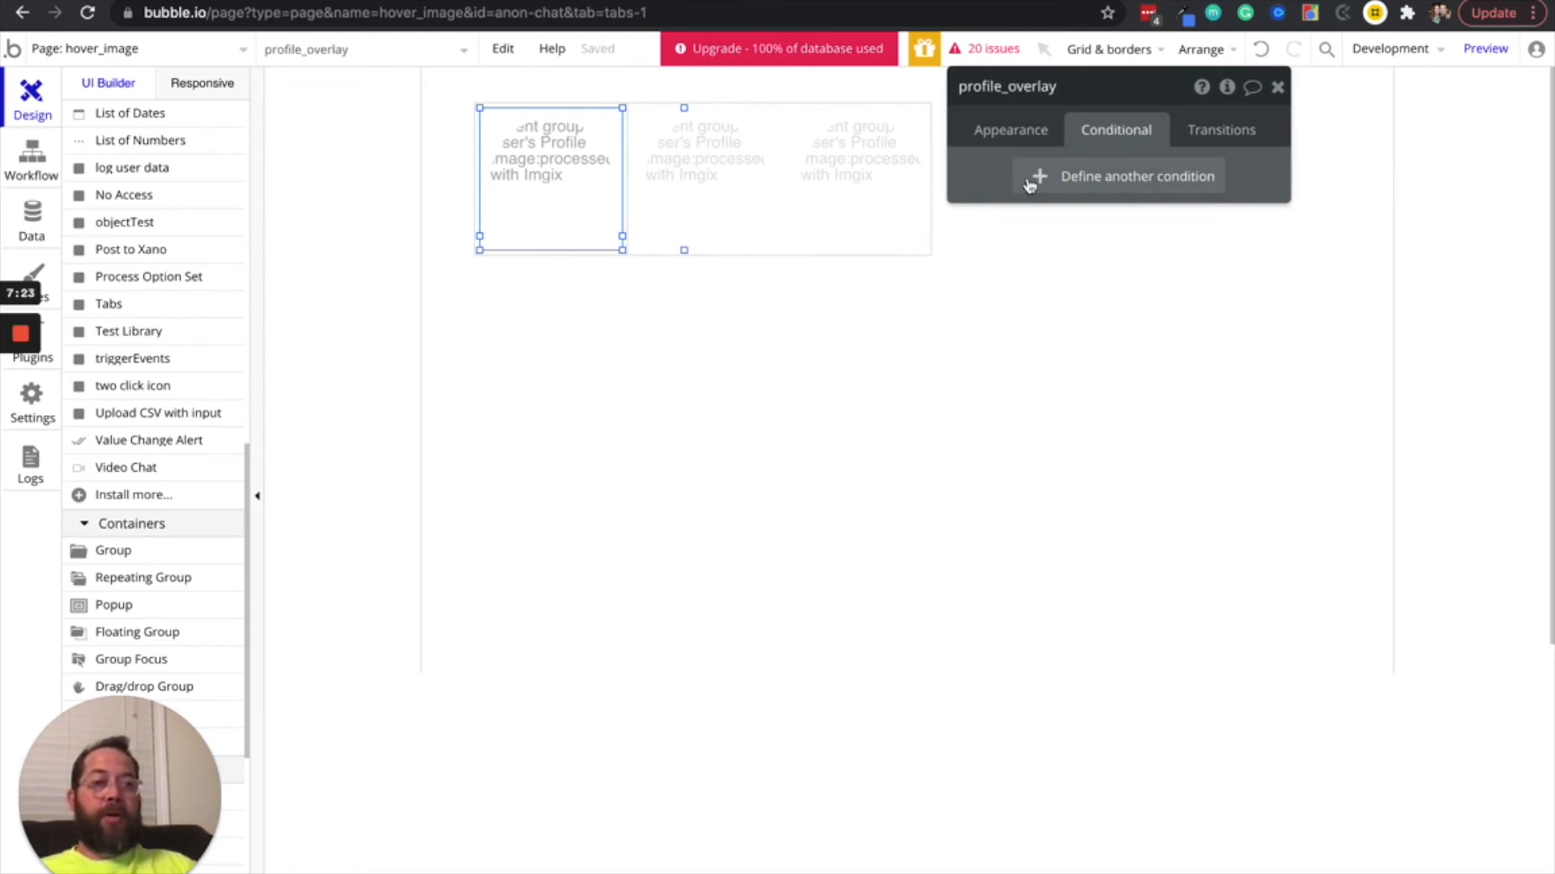
click(1039, 178)
click(1039, 186)
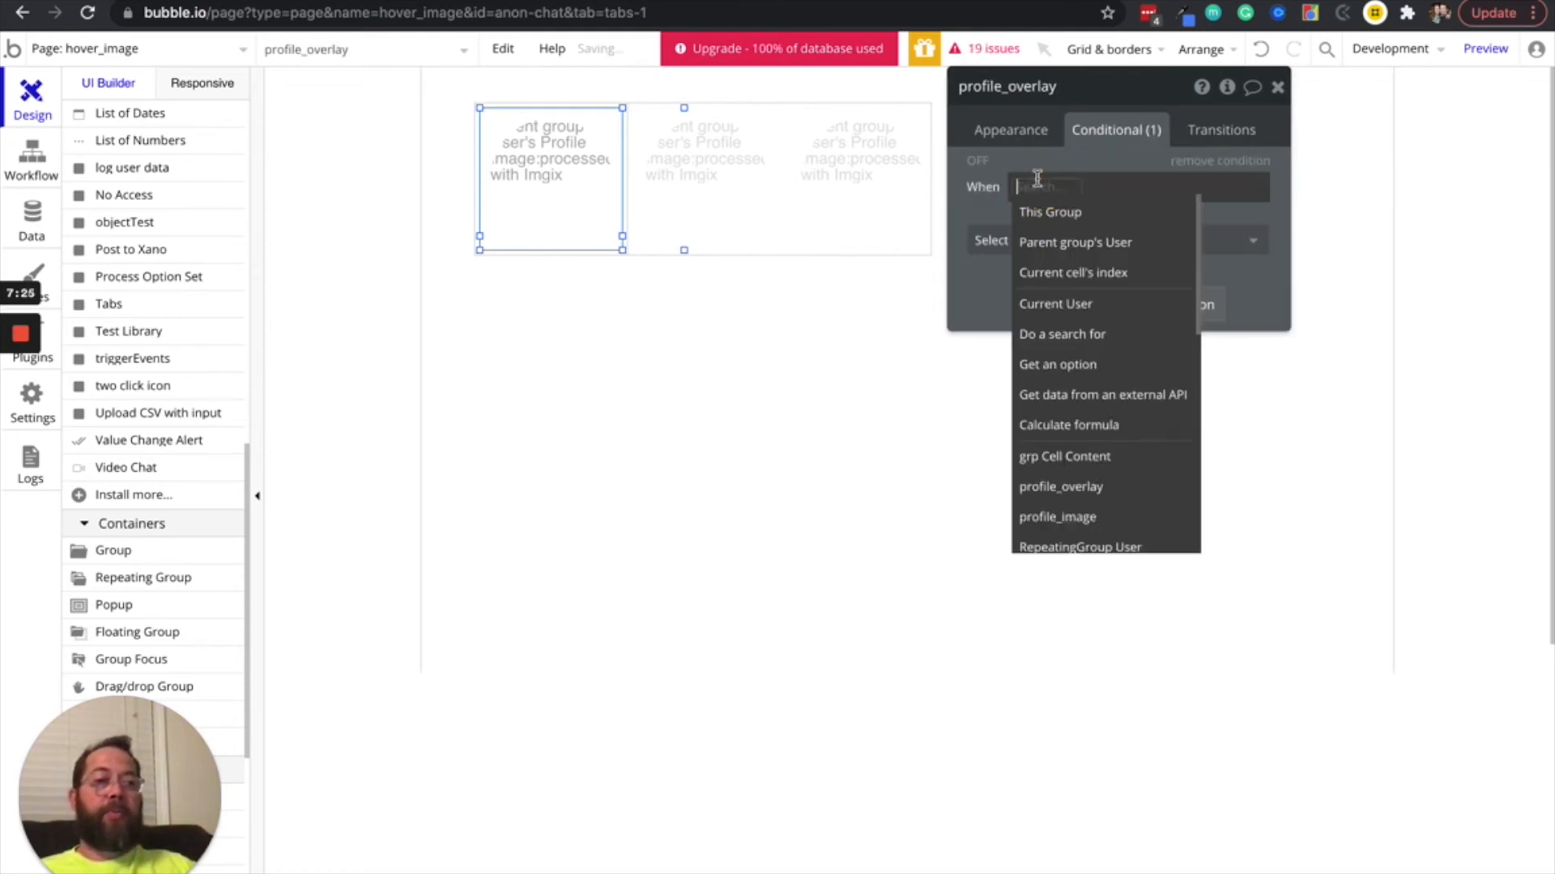
click(1083, 456)
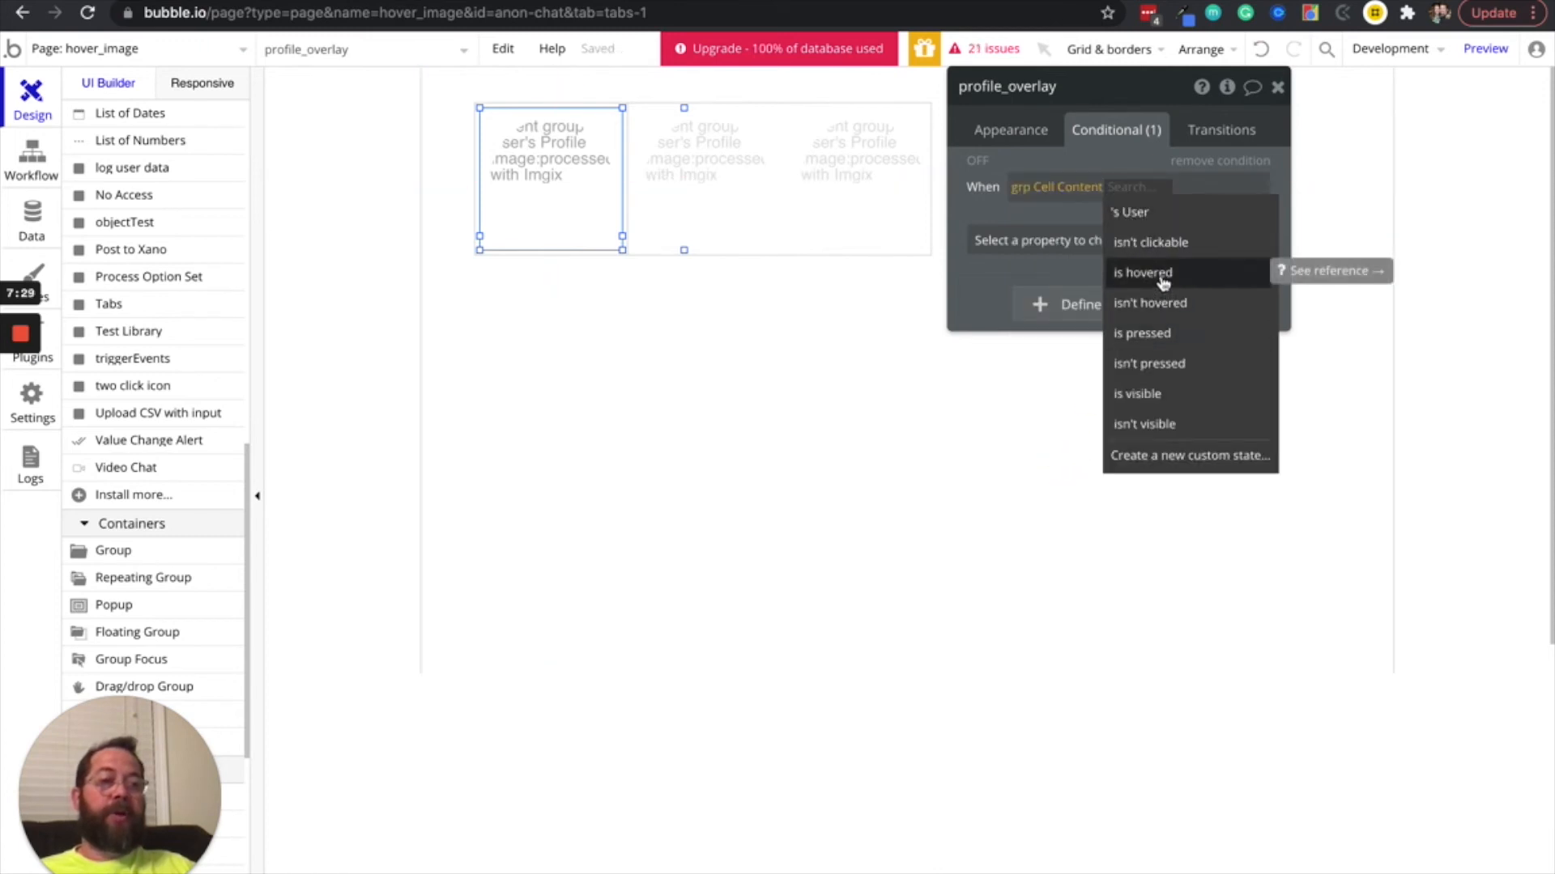
click(1164, 281)
Make the hover condition change profile_overlay's Background color to #FFFFFF with 0 opacity
click(1127, 233)
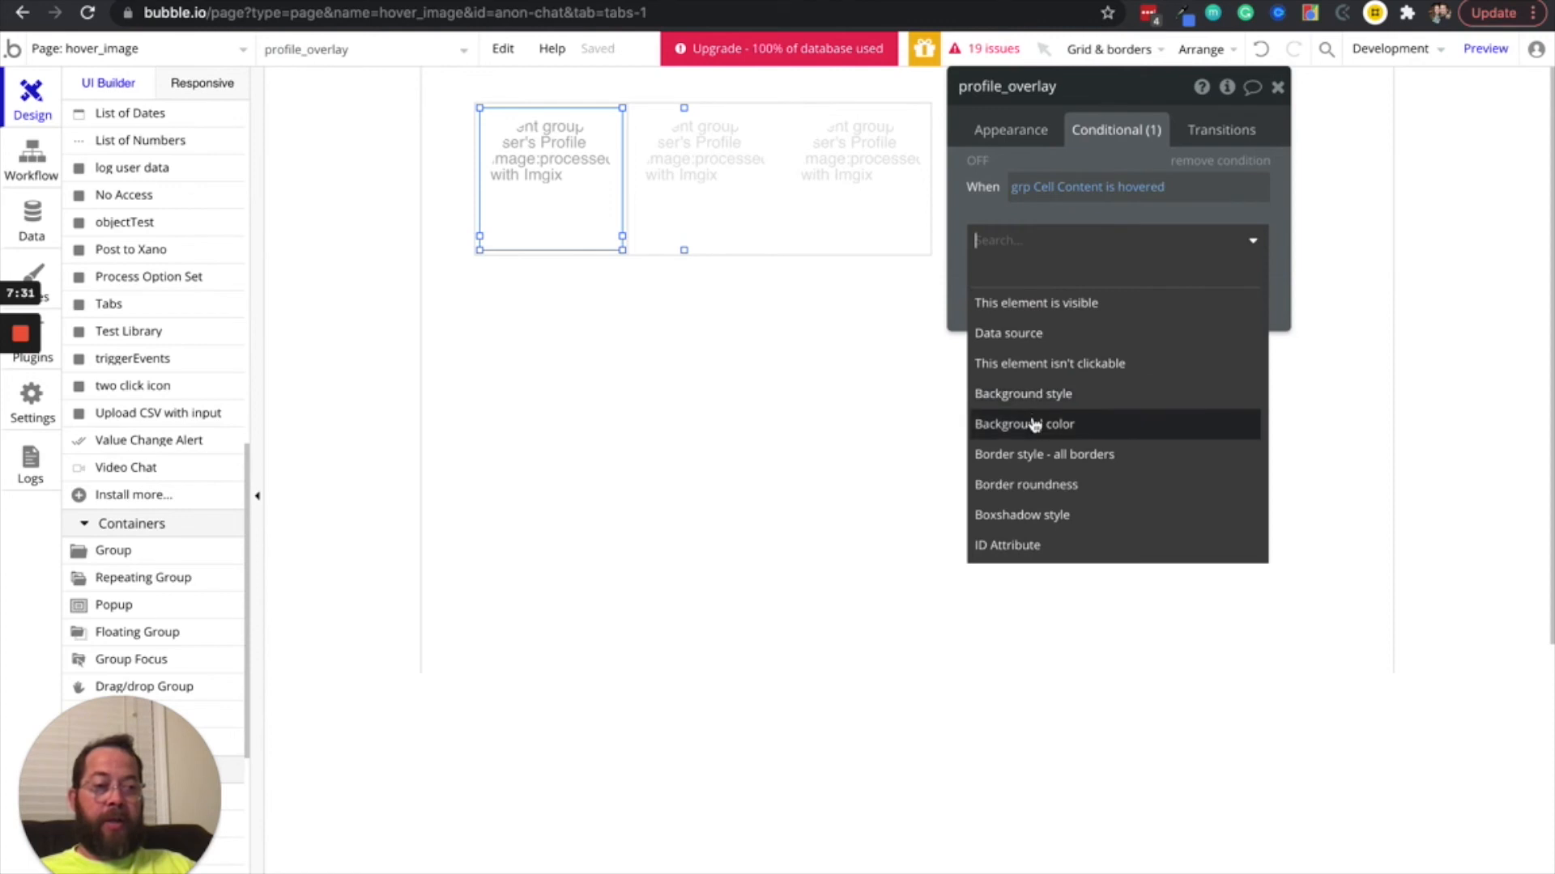
click(1032, 427)
click(1225, 233)
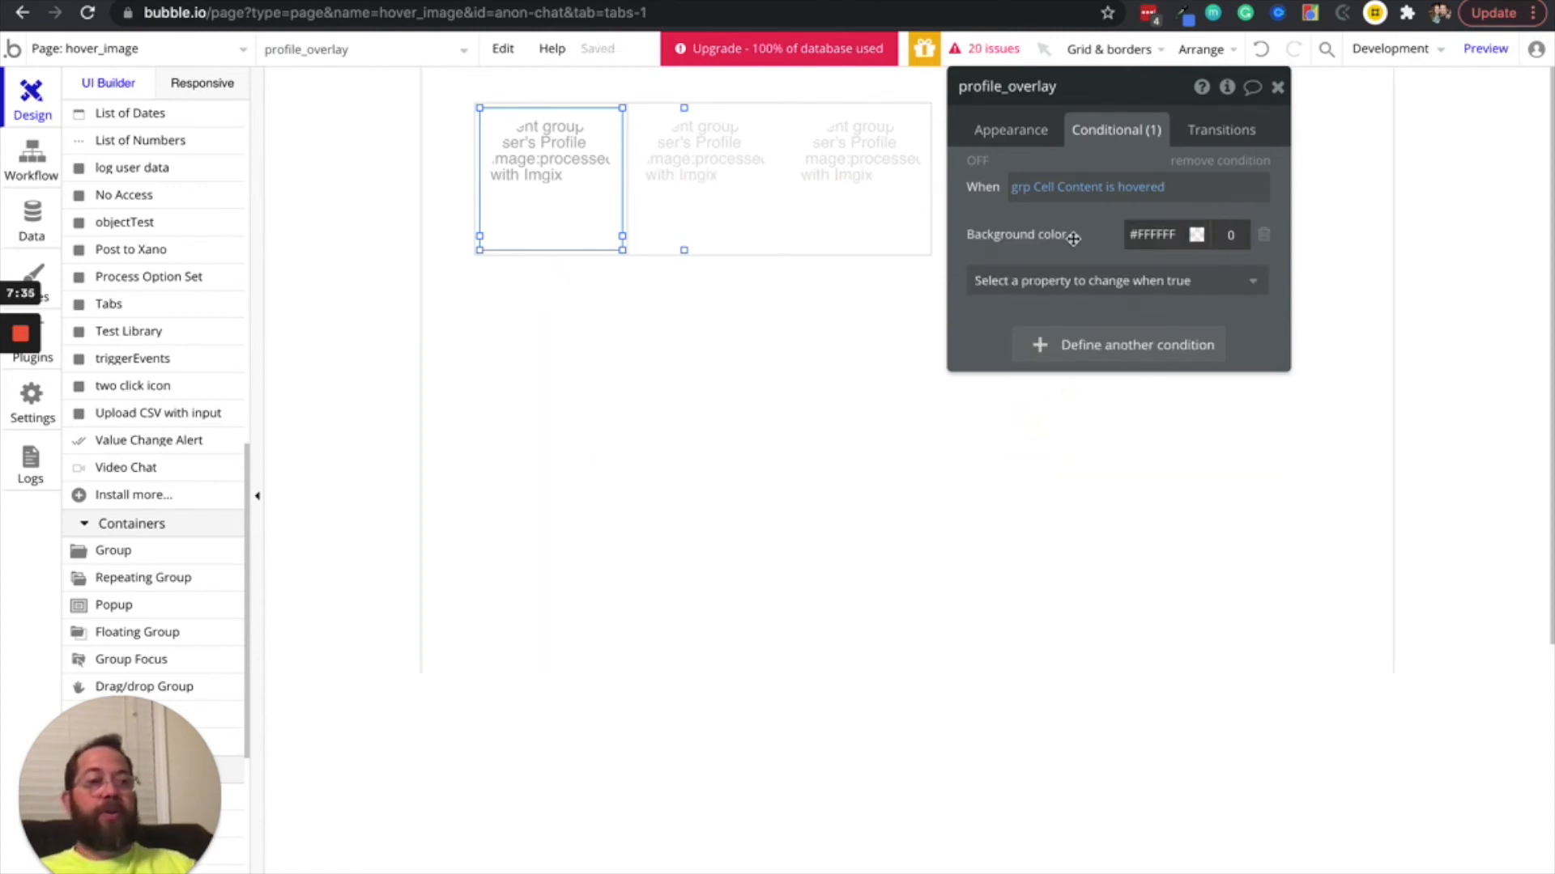
click(1058, 217)
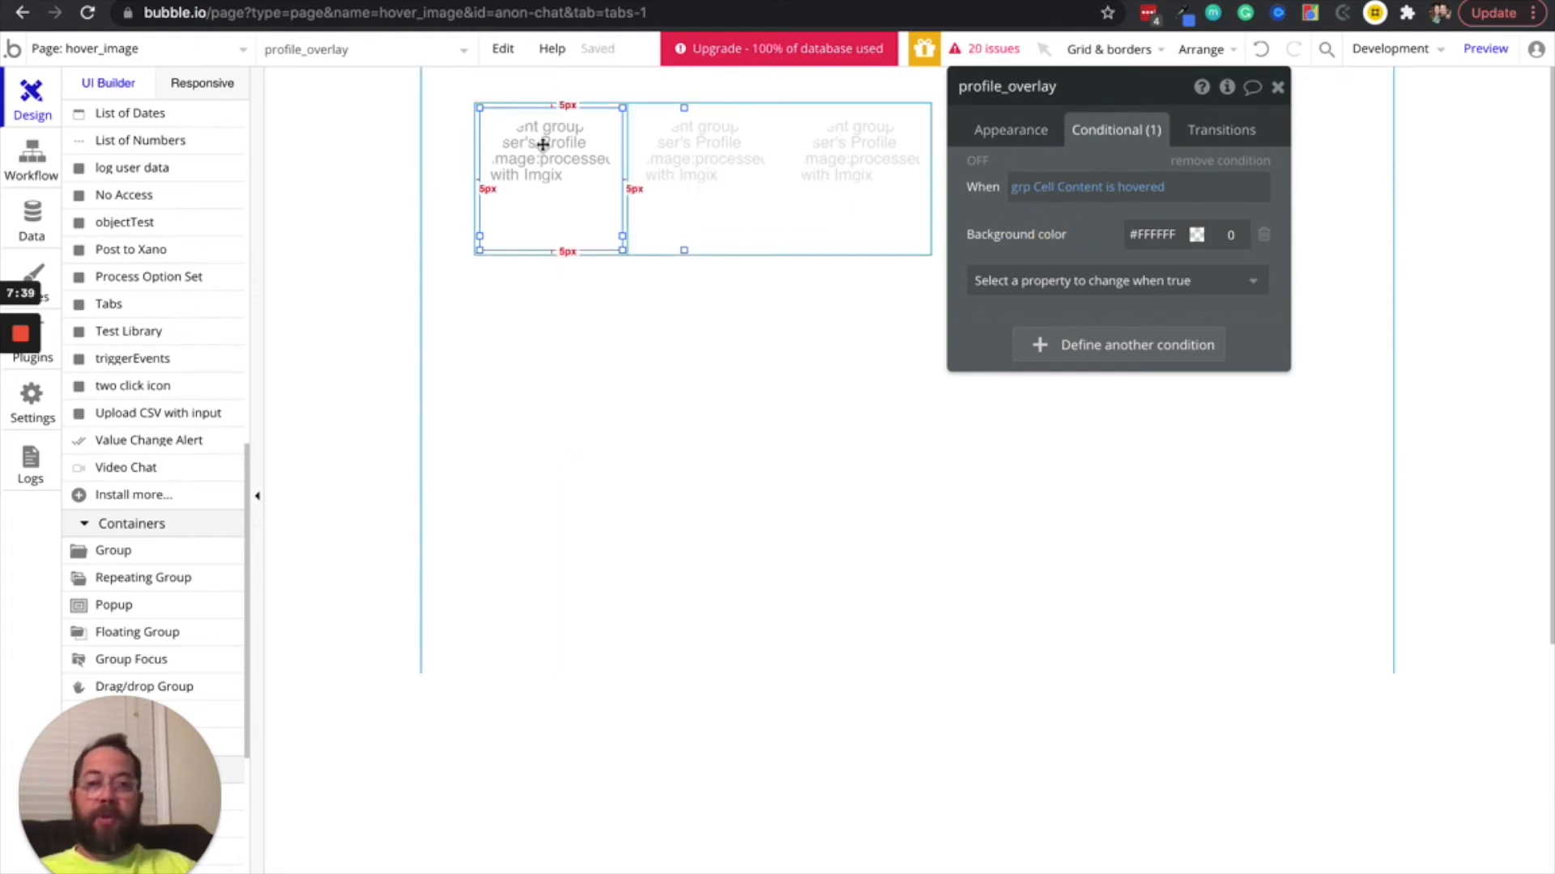
scroll(142, 283, up, 10)
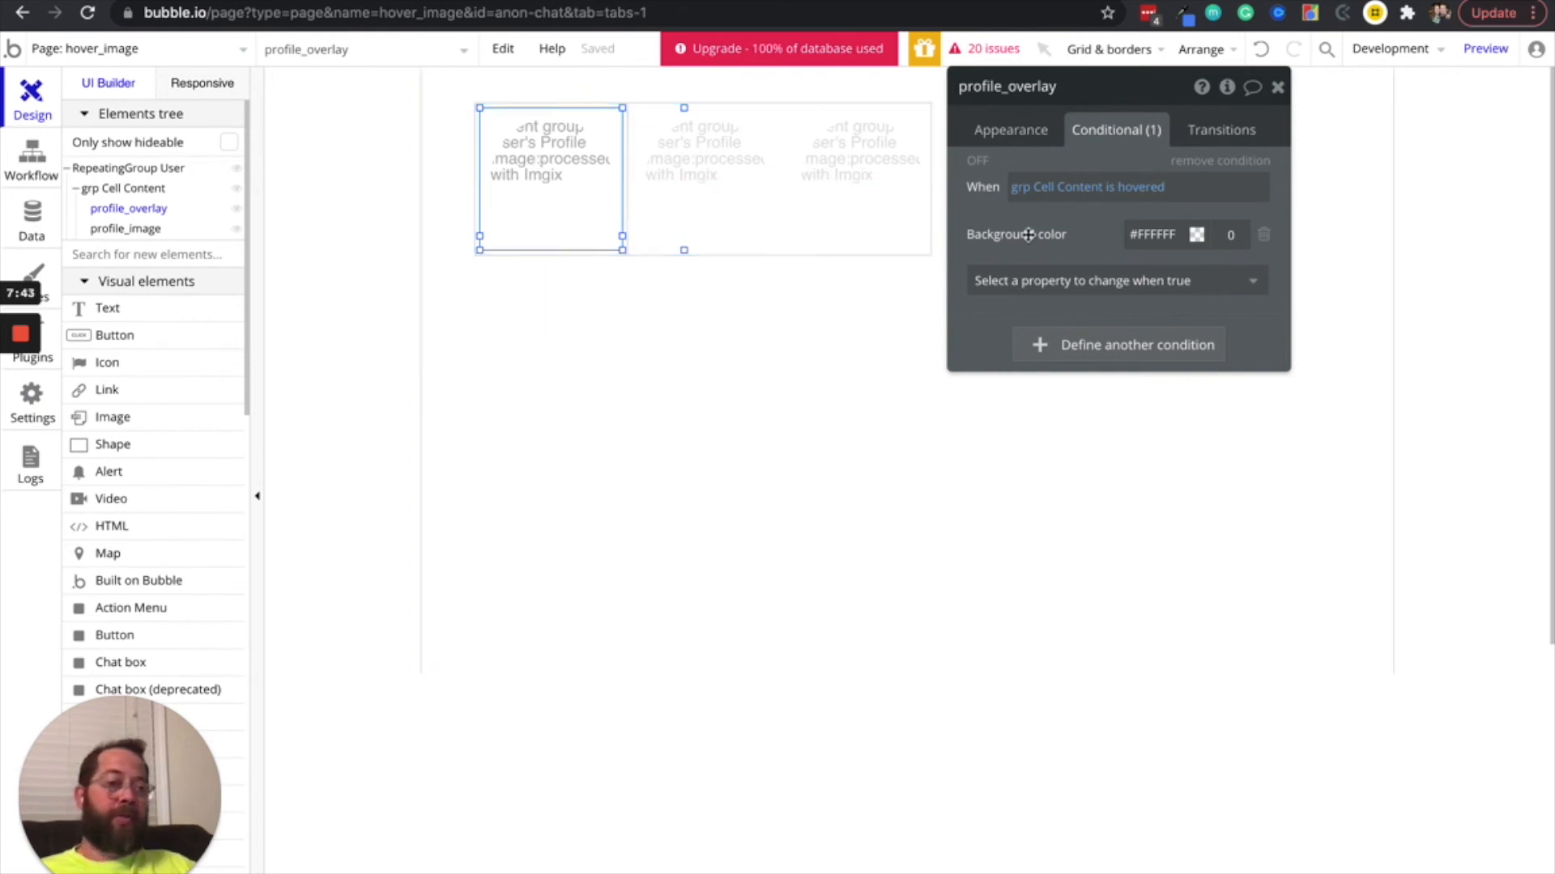
Open the property choices for a new profile_overlay transition, check the overlay's hover effect in the reloaded page preview, and return to the editor
click(1221, 129)
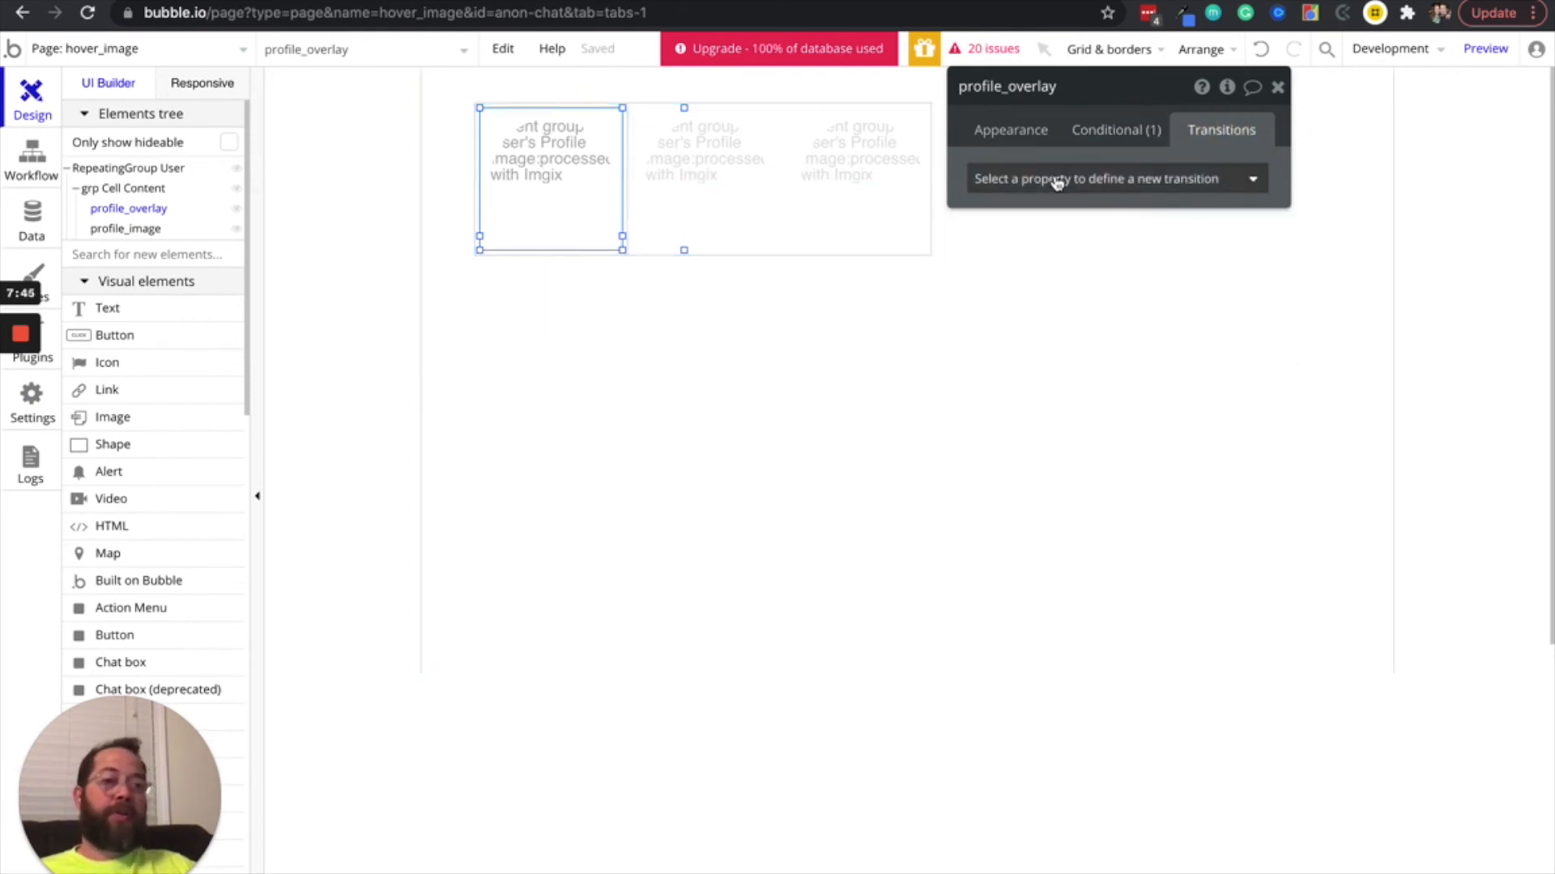
click(1051, 179)
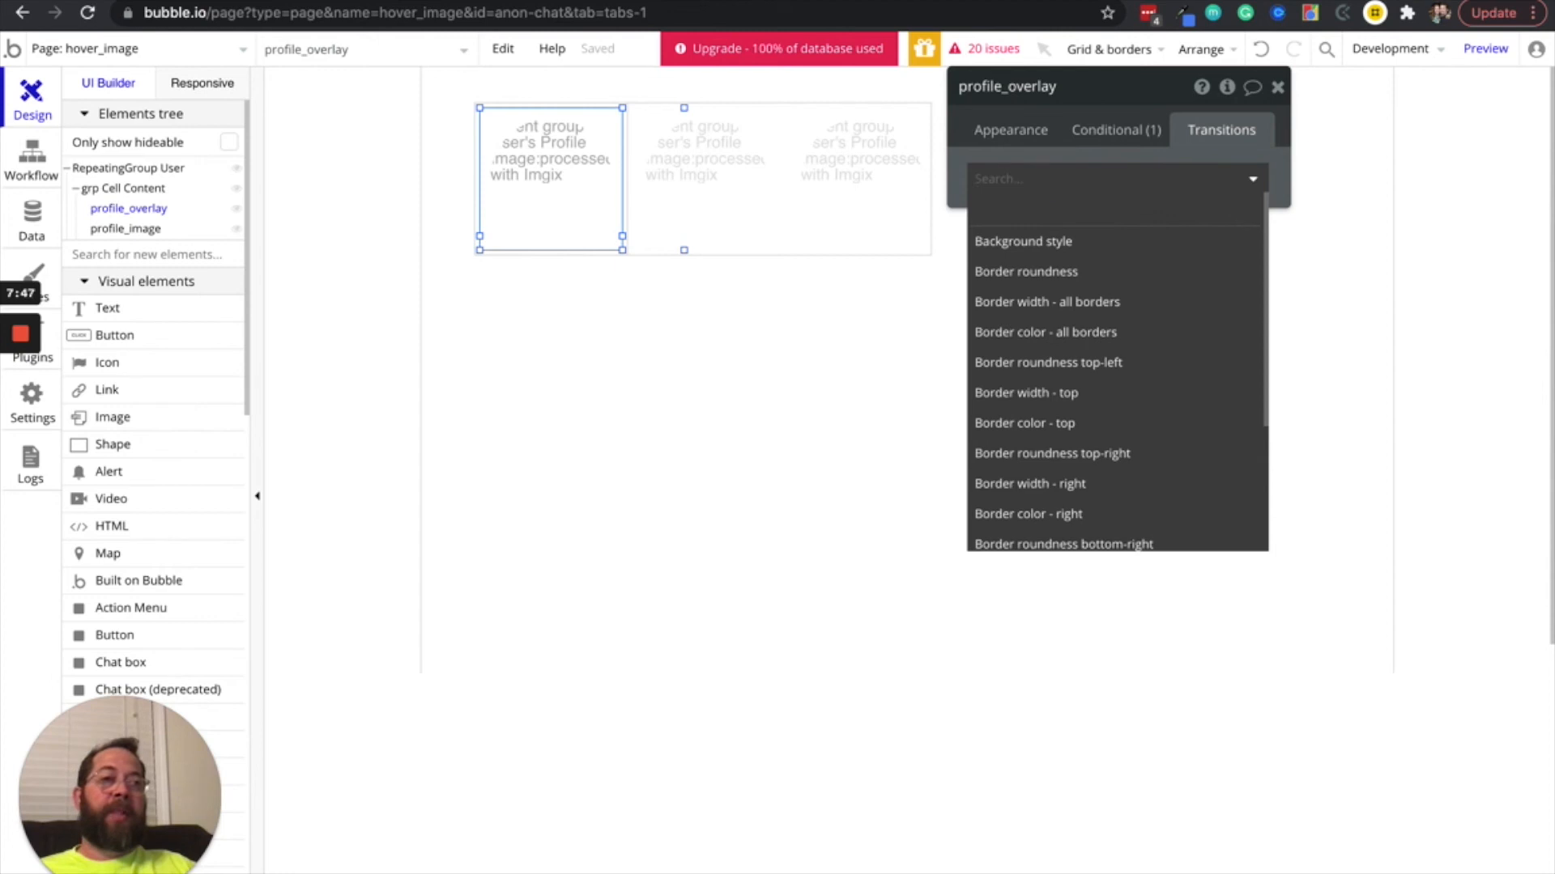
click(1133, 2)
click(718, 54)
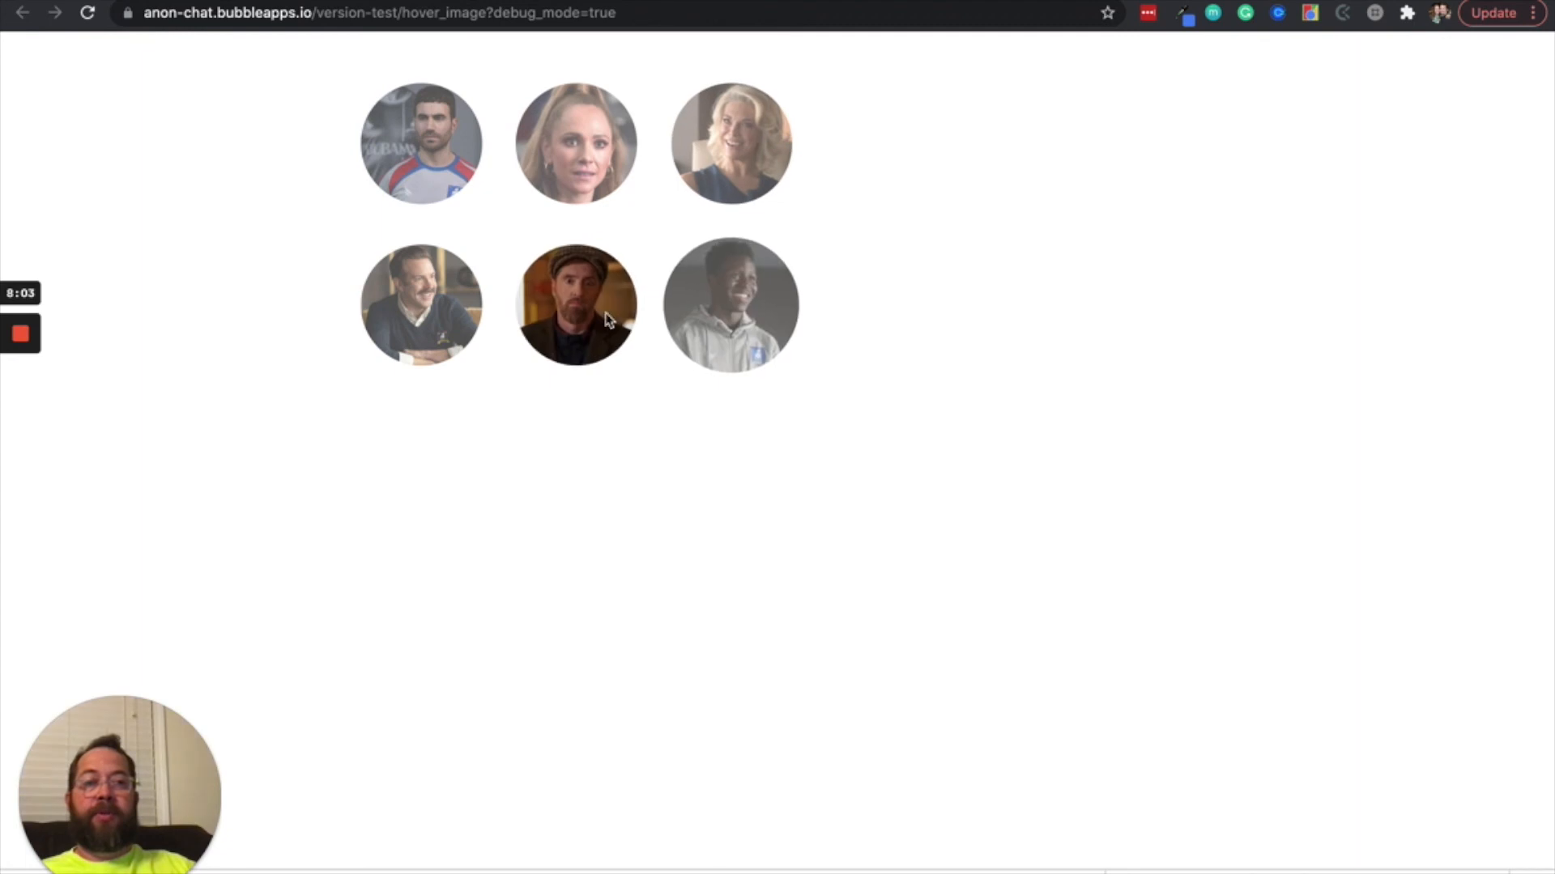
click(980, 1)
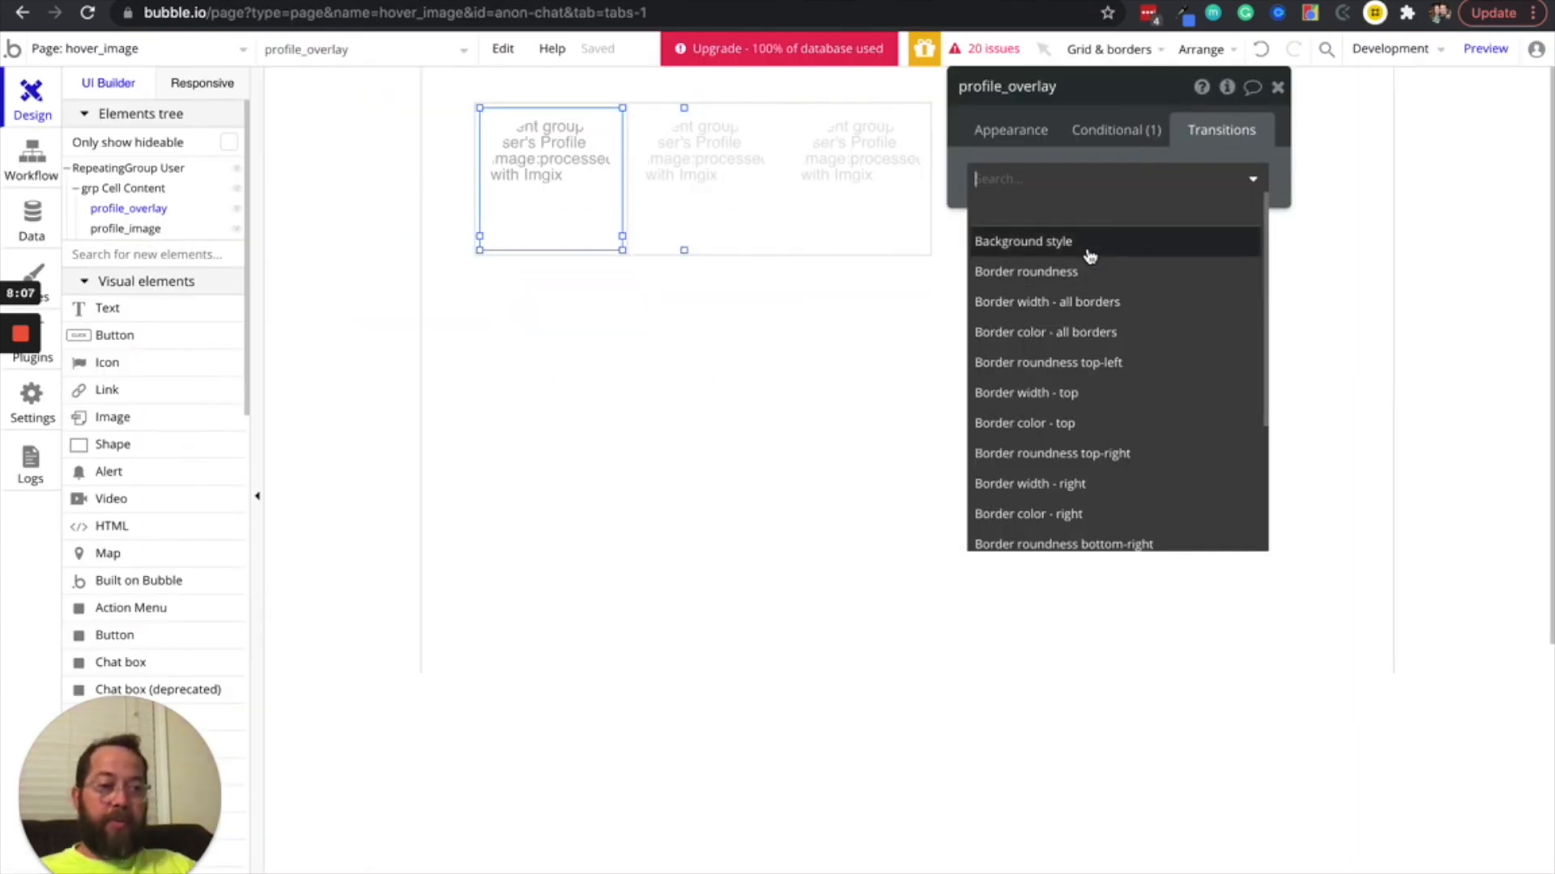
Add a transition for Background style to profile_overlay with a 300 ms duration and Ease-in-out easing
scroll(1099, 482, down, 3)
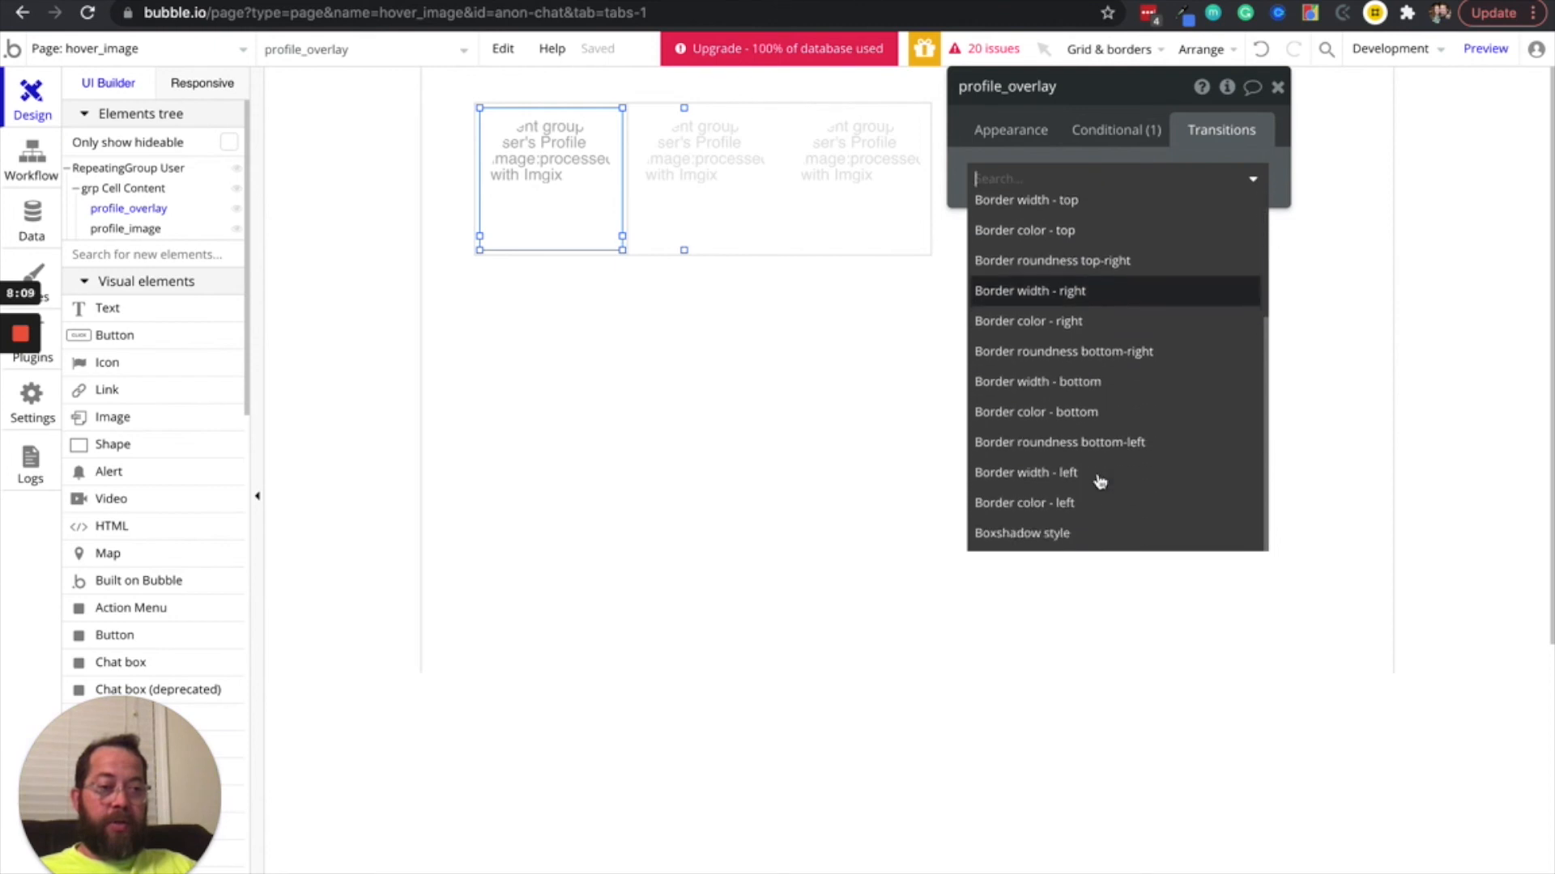
scroll(1094, 421, up, 3)
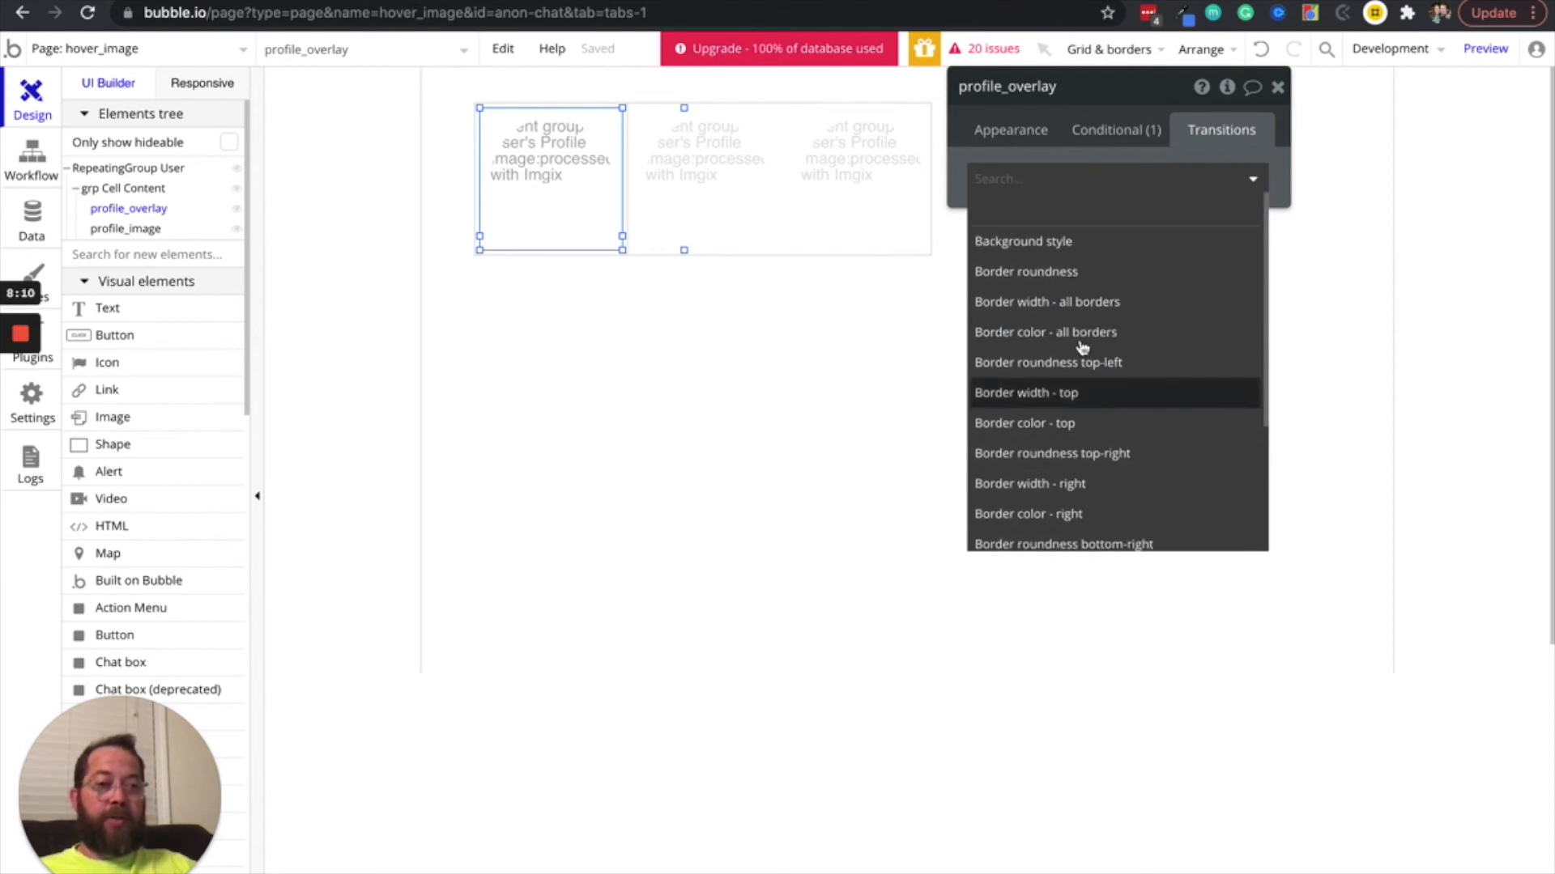
click(1058, 243)
click(1101, 201)
text(3)
click(1197, 203)
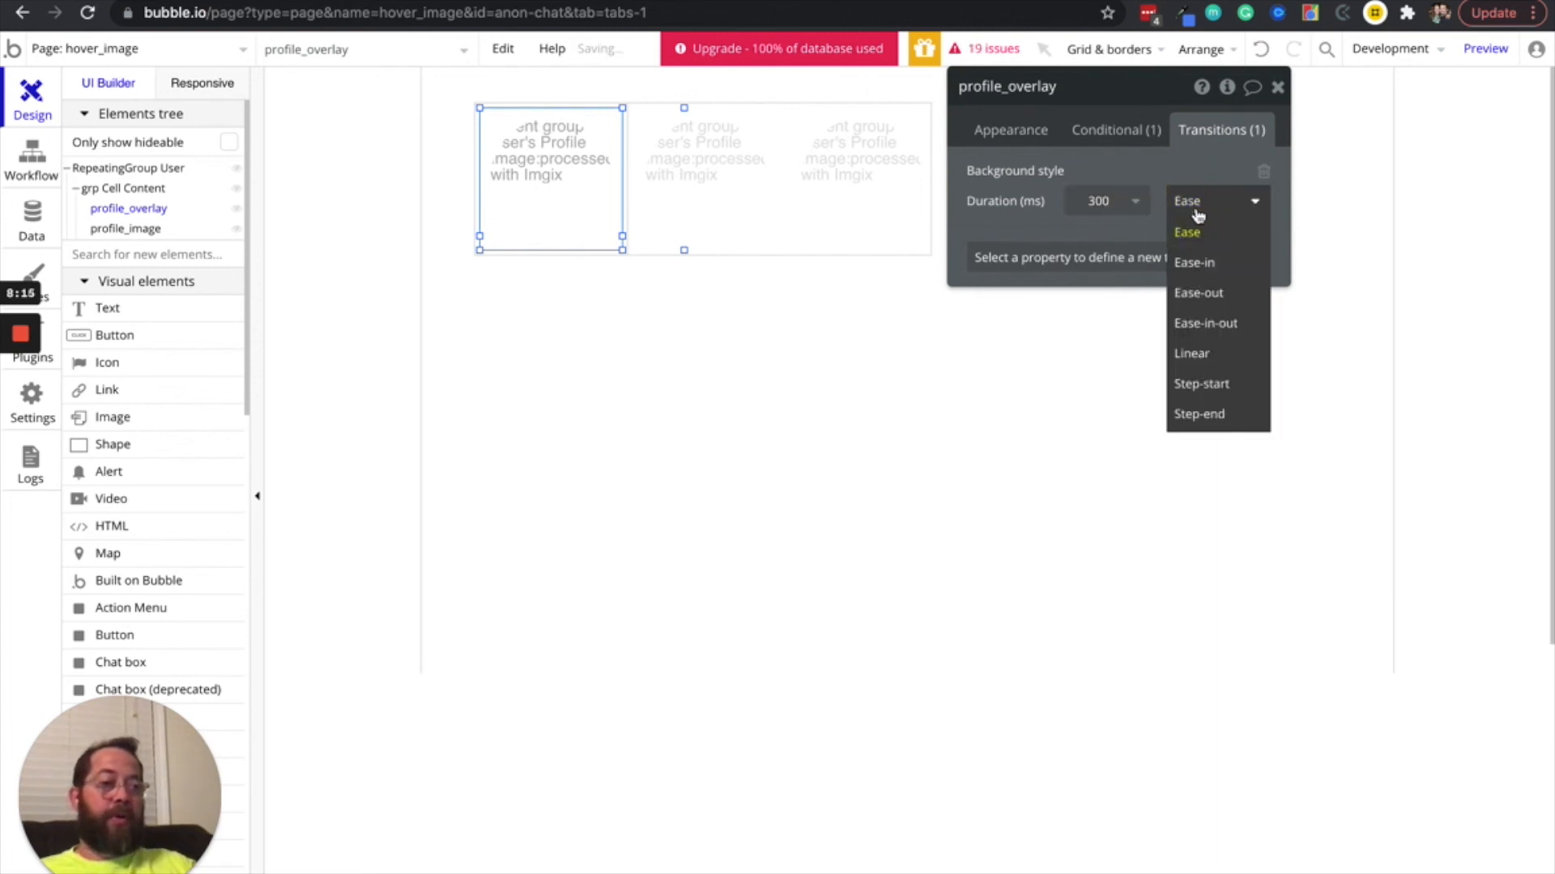
click(1208, 319)
click(1016, 223)
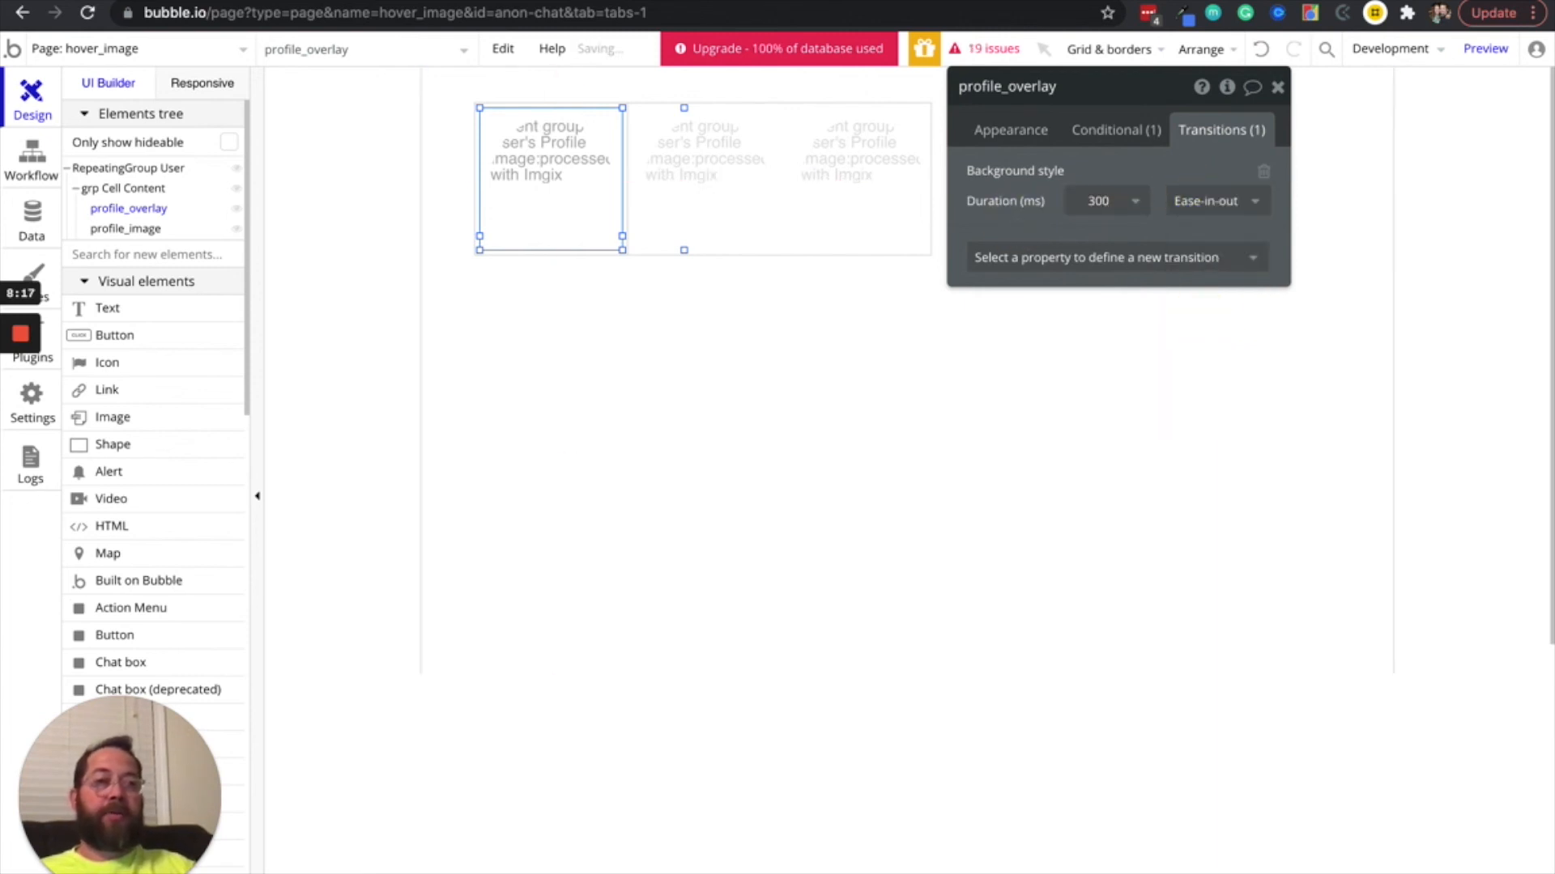
Reload the page preview to check the overlay's background transition on the profile images
click(1022, 0)
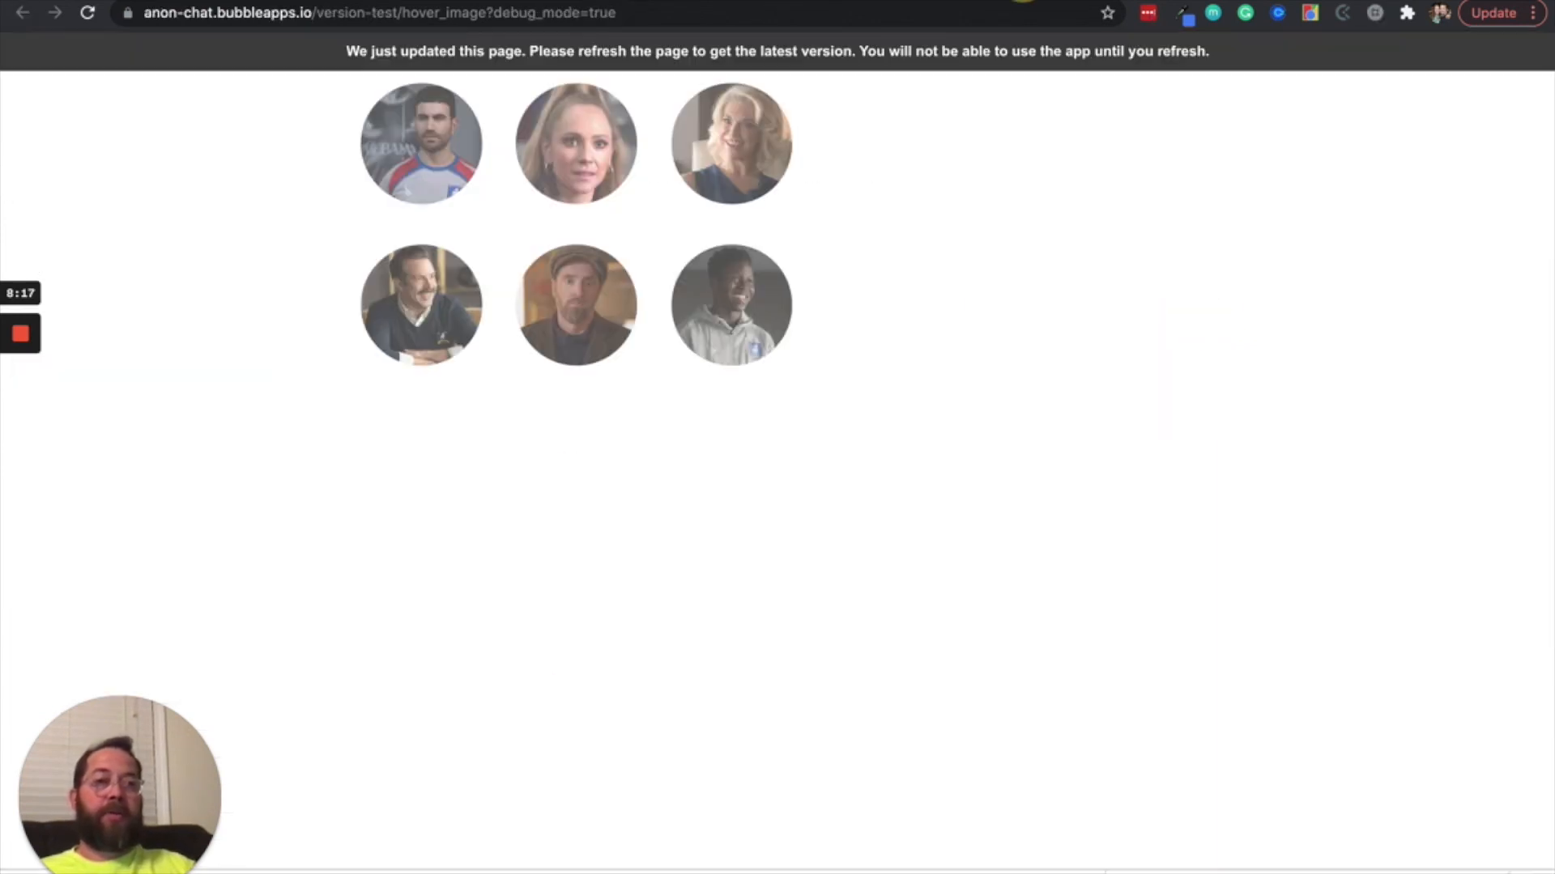
click(766, 52)
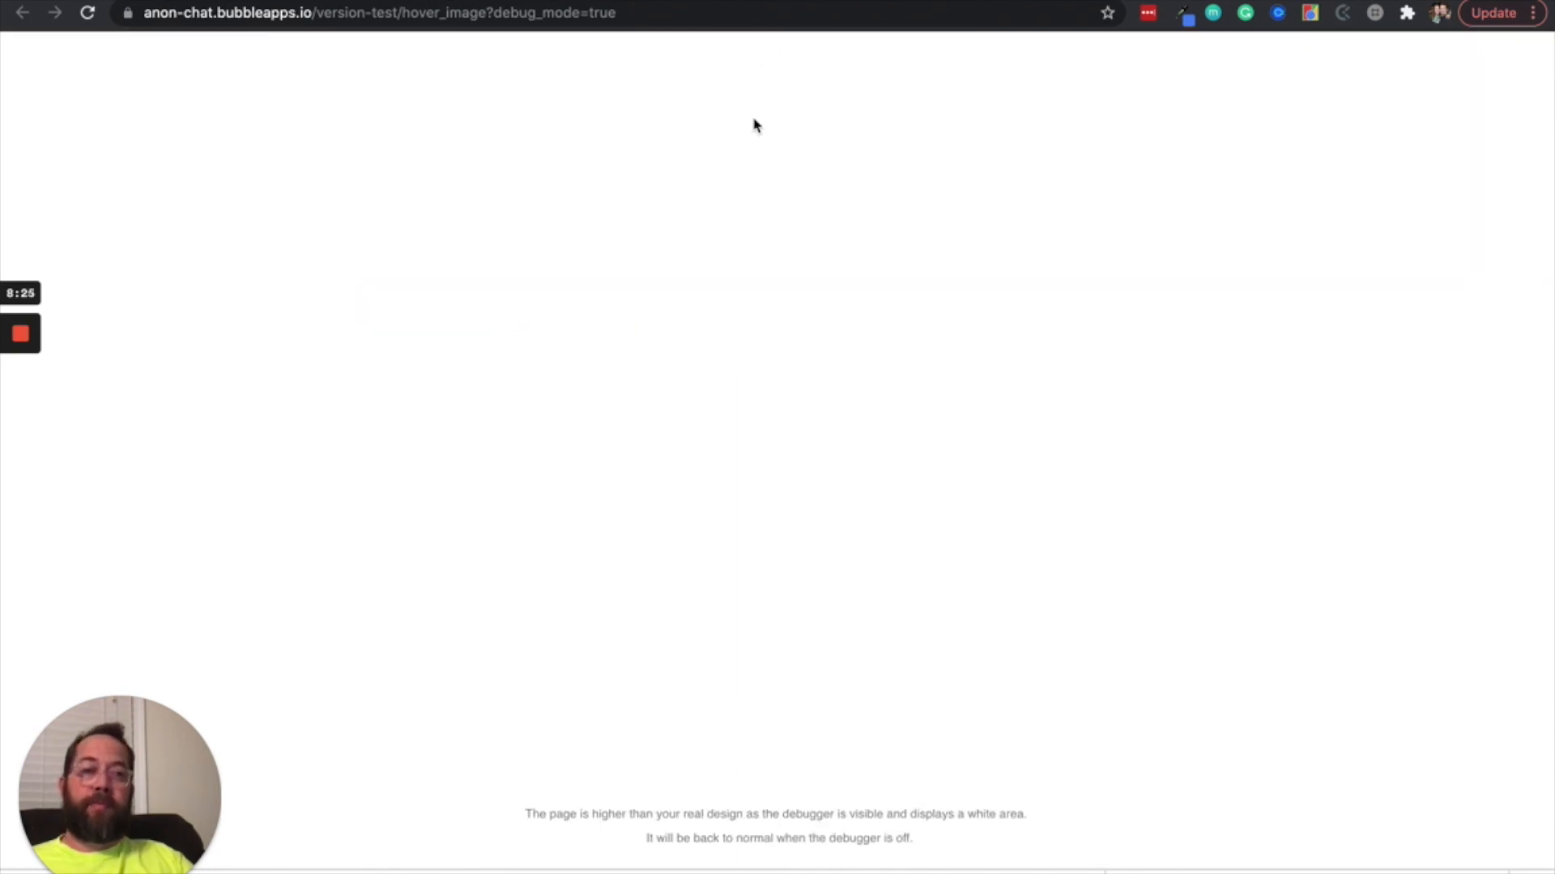